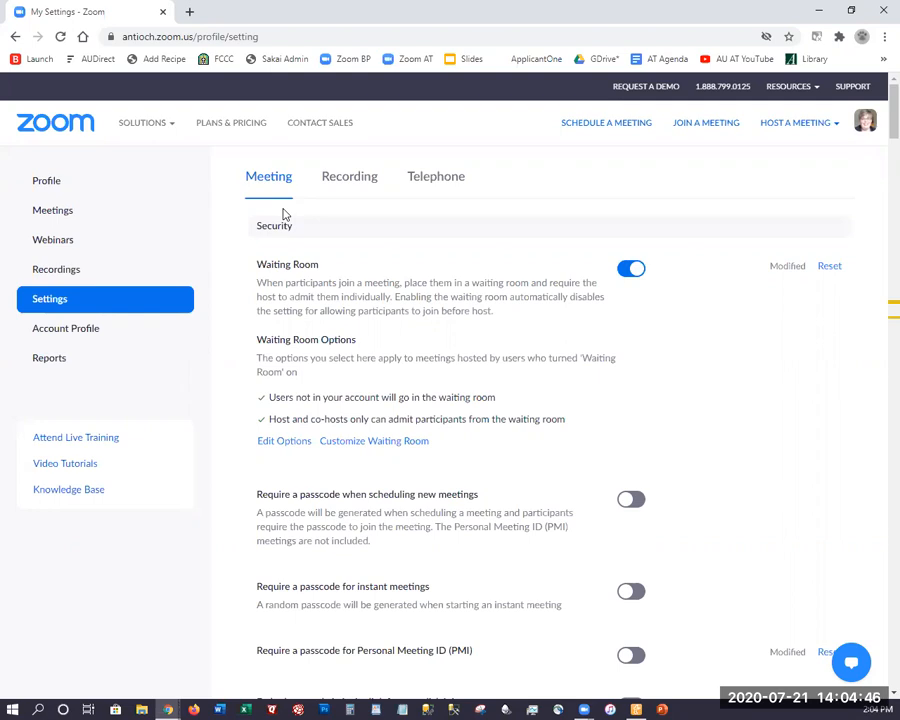
Search the meeting settings page for "breakout" to locate the Breakout room option
key("ctrl+f")
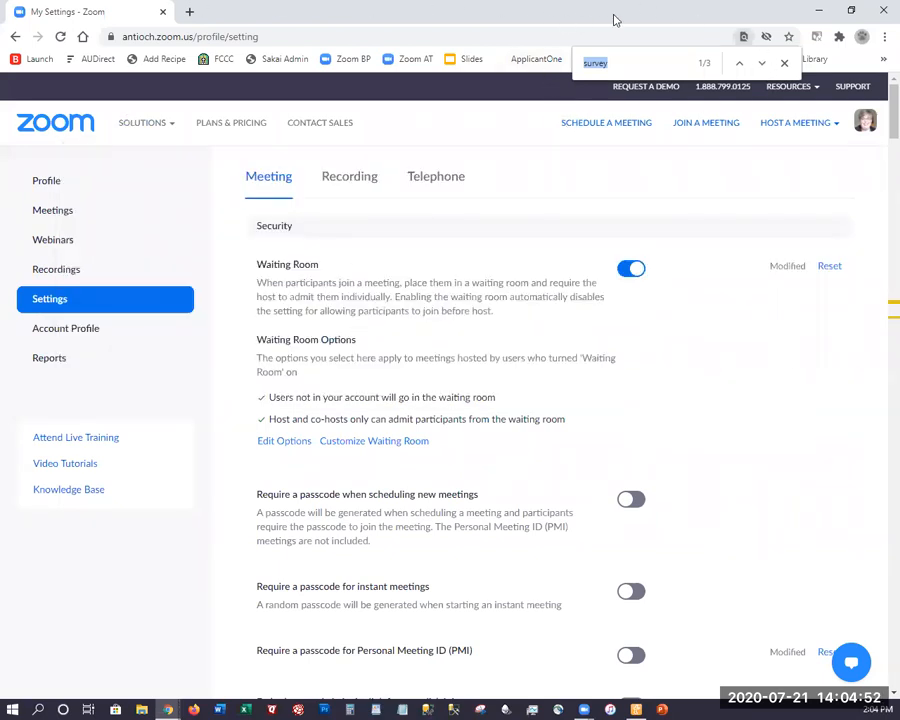
type("breakout")
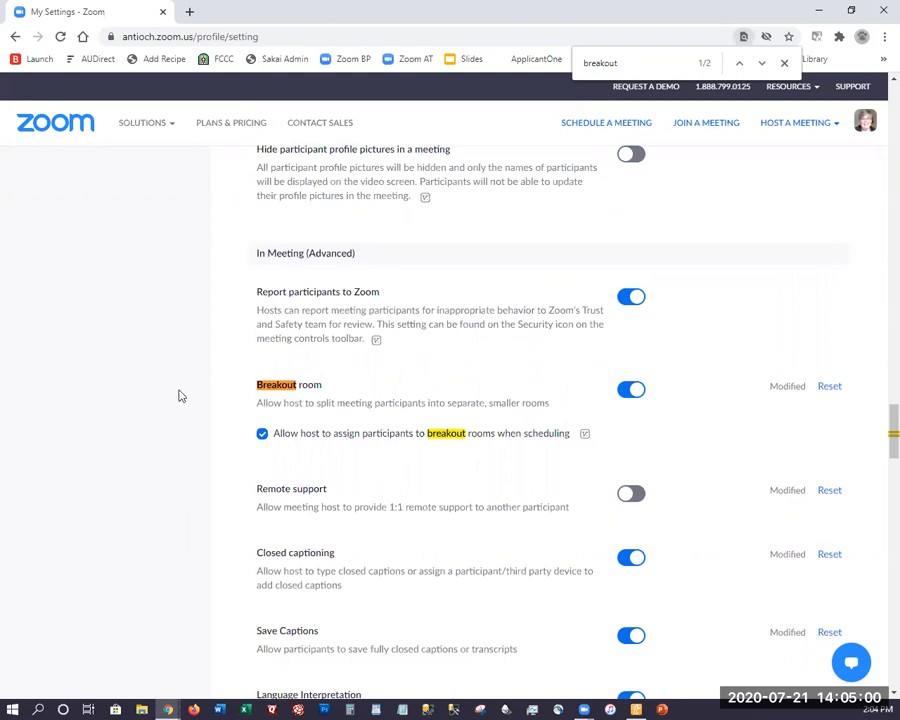
left_click(784, 63)
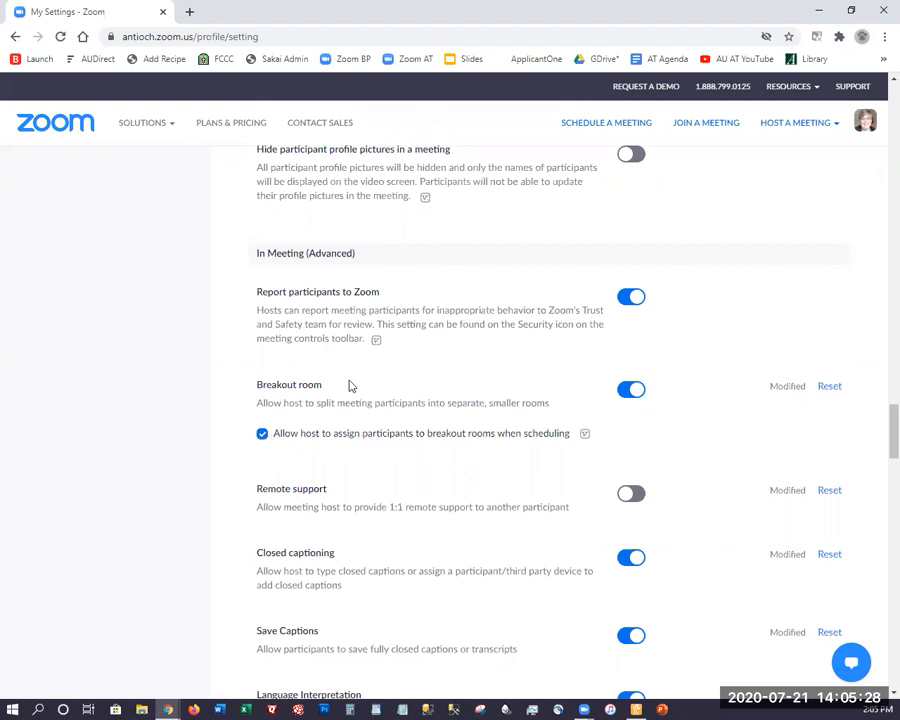
Open the Recording settings and review the local, cloud and advanced cloud recording options
scroll(332, 403, "up", 1)
scroll(332, 403, "up", 10)
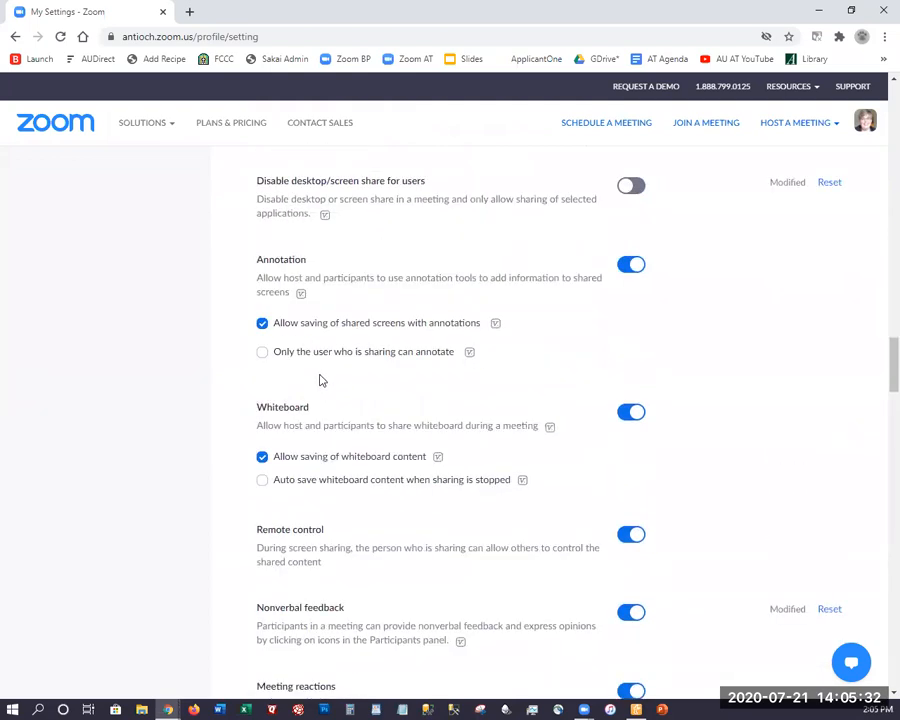
scroll(364, 366, "up", 10)
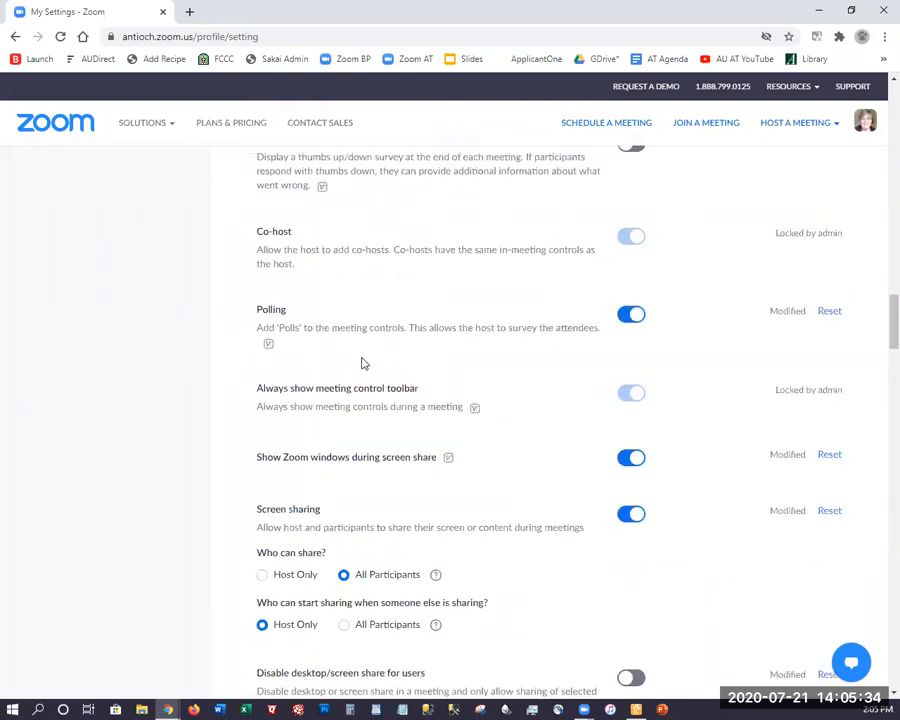
scroll(364, 364, "up", 15)
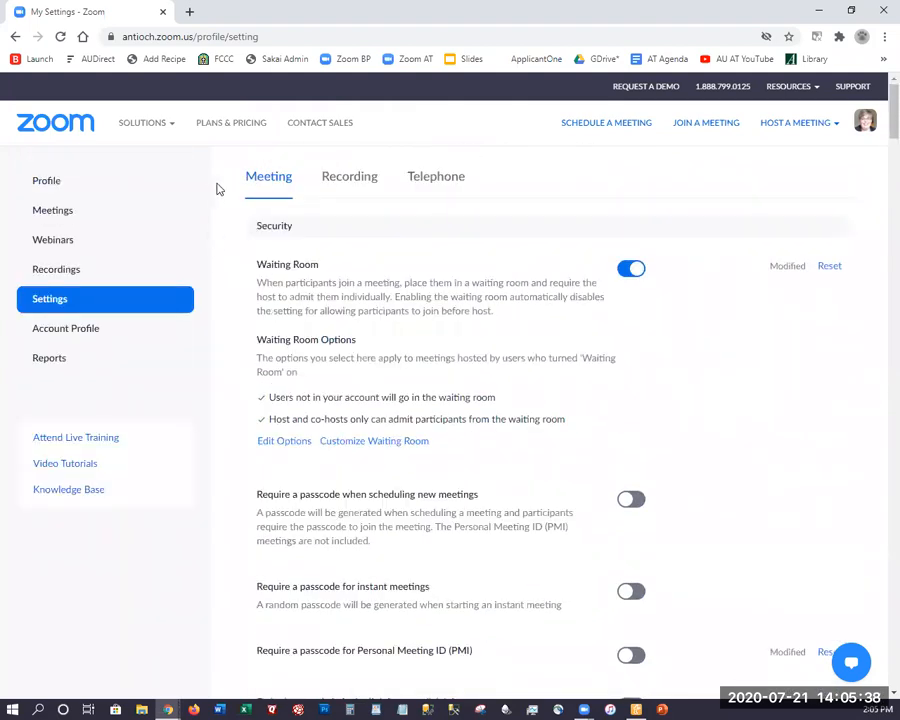
left_click(350, 186)
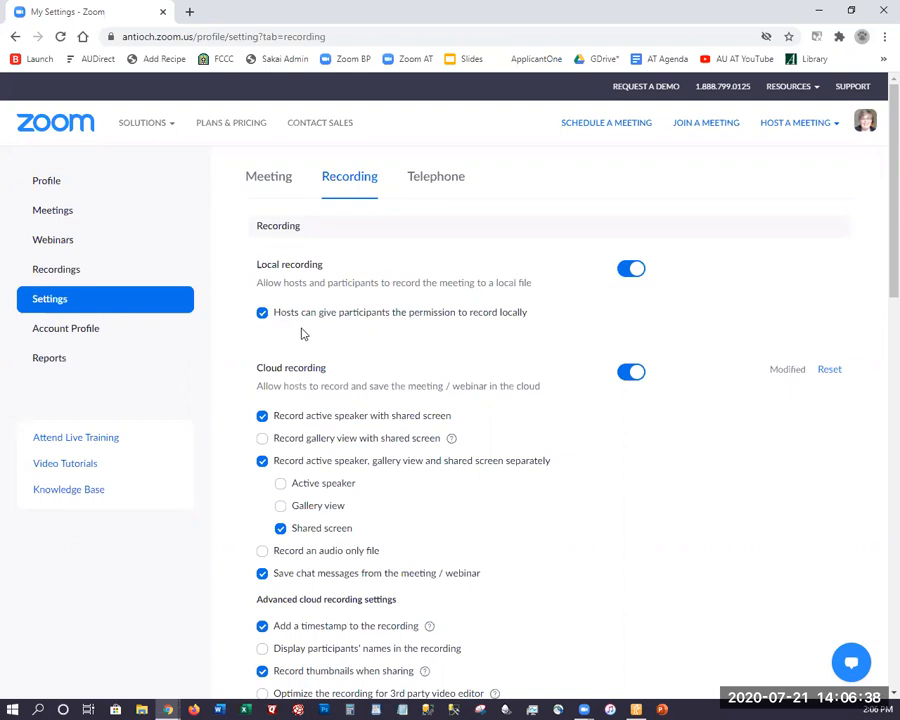
scroll(300, 335, "down", 3)
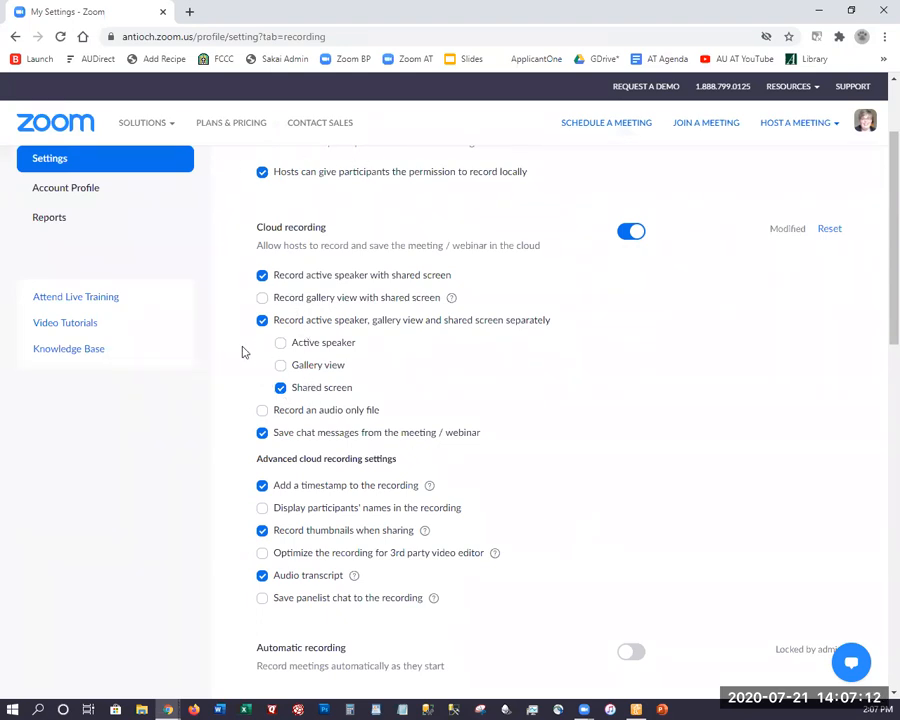
left_click(797, 126)
scroll(306, 391, "down", 3)
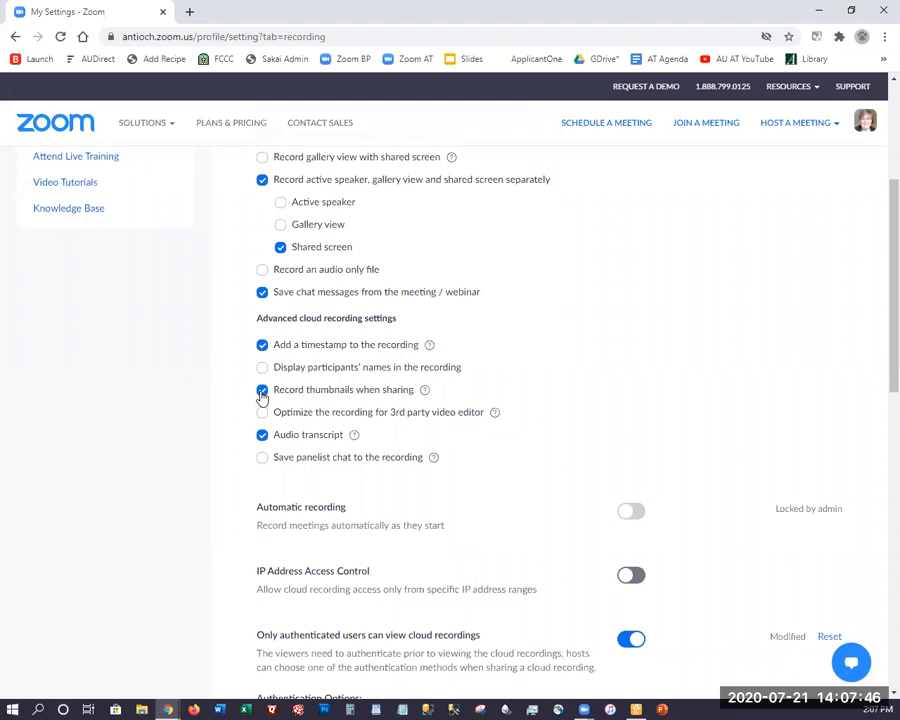
scroll(262, 392, "up", 4)
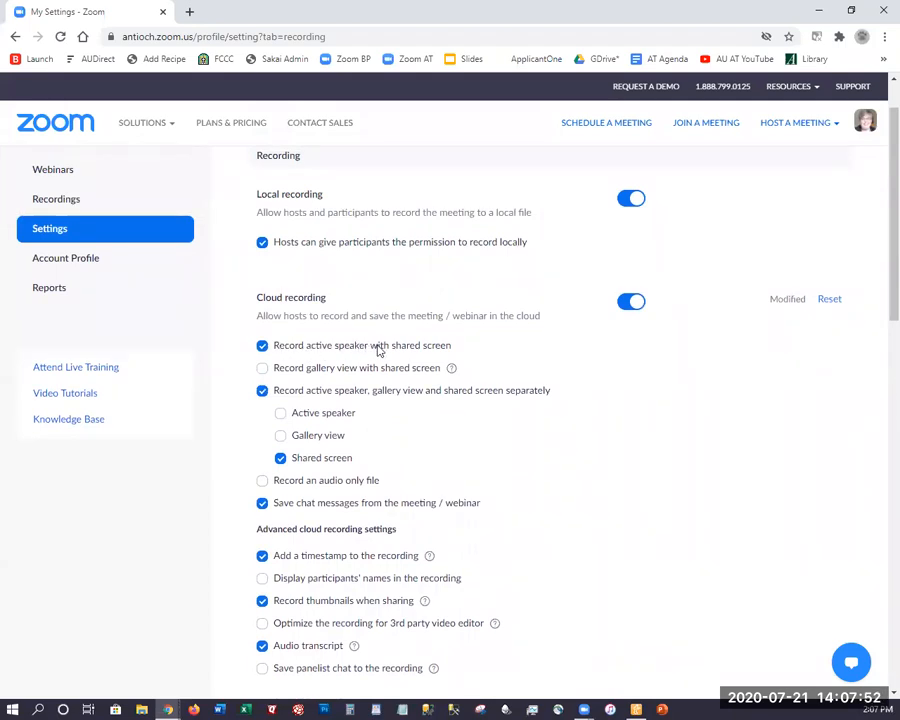
scroll(378, 350, "down", 3)
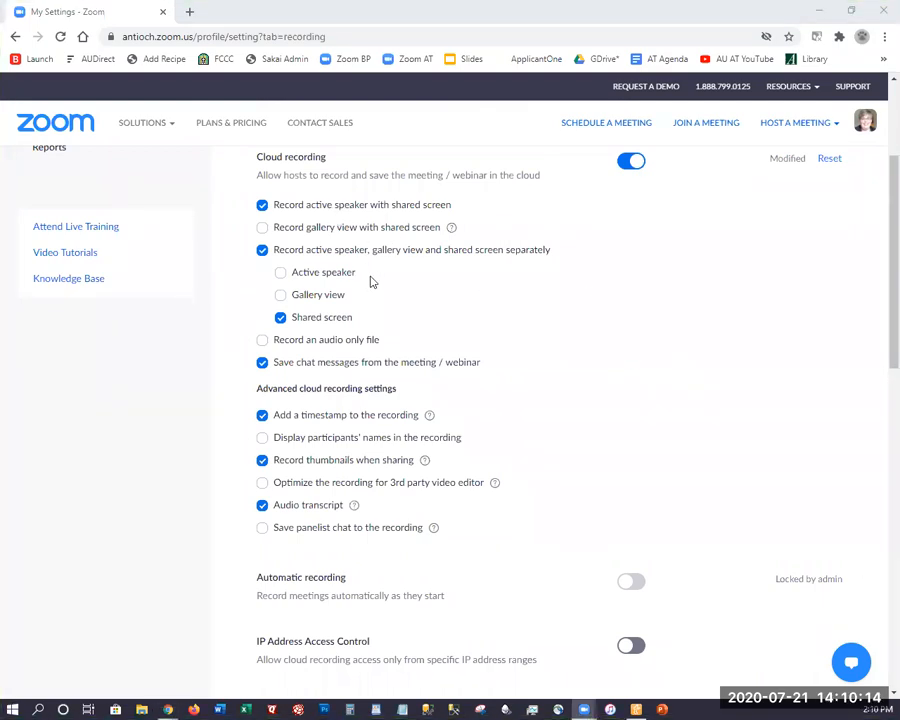
Switch the Audio transcript option off and on again, and do the same with Cloud recording
left_click(262, 506)
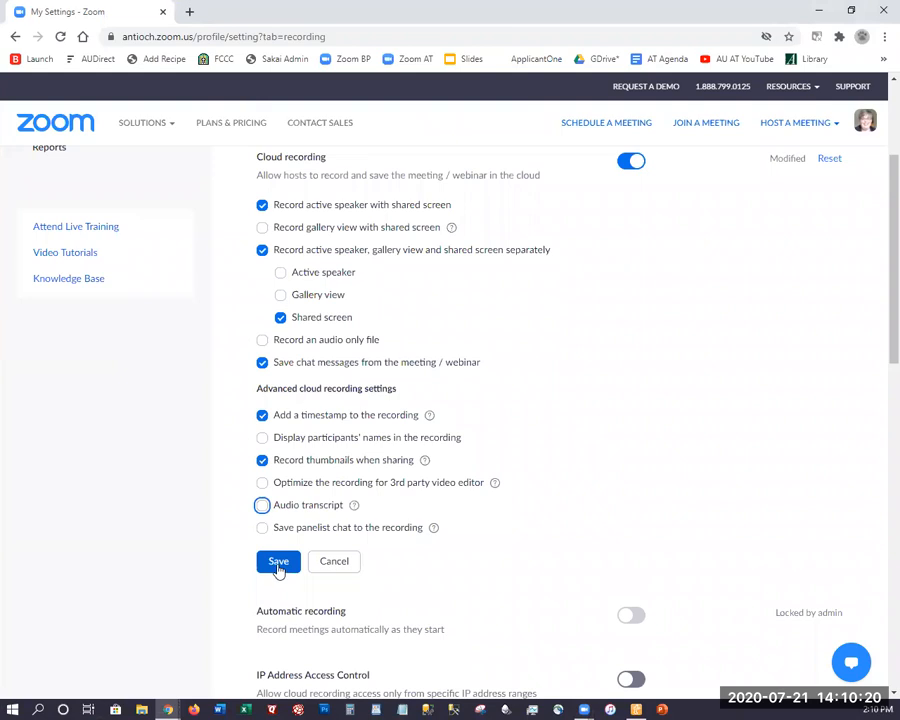
left_click(262, 505)
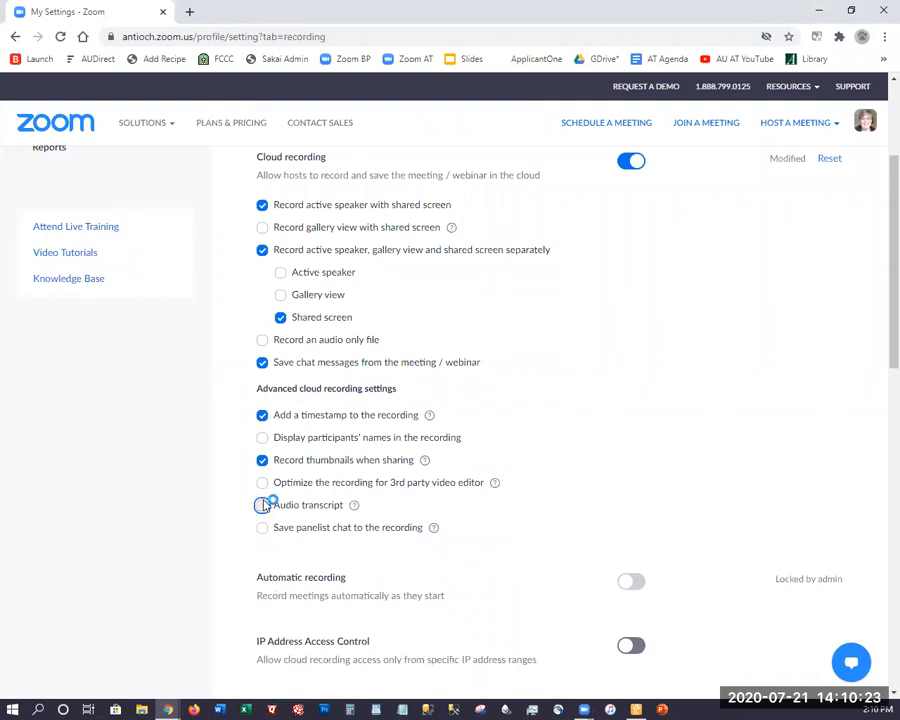
left_click(627, 162)
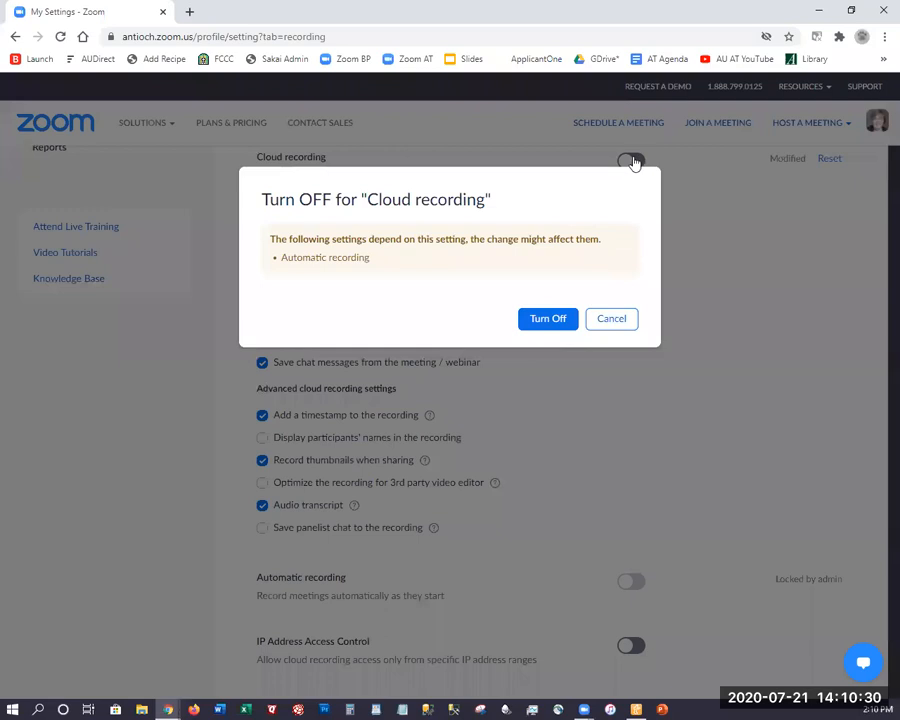
left_click(633, 163)
Switch IP Address Access Control for cloud recordings on and back off
scroll(629, 398, "down", 2)
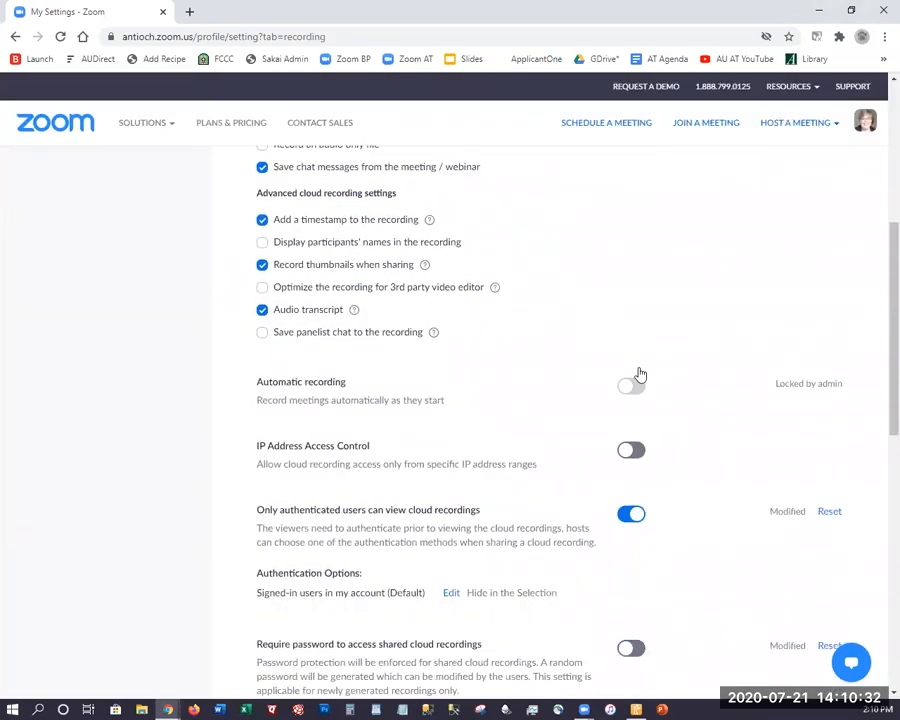
scroll(505, 265, "down", 1)
scroll(495, 257, "down", 1)
left_click(628, 364)
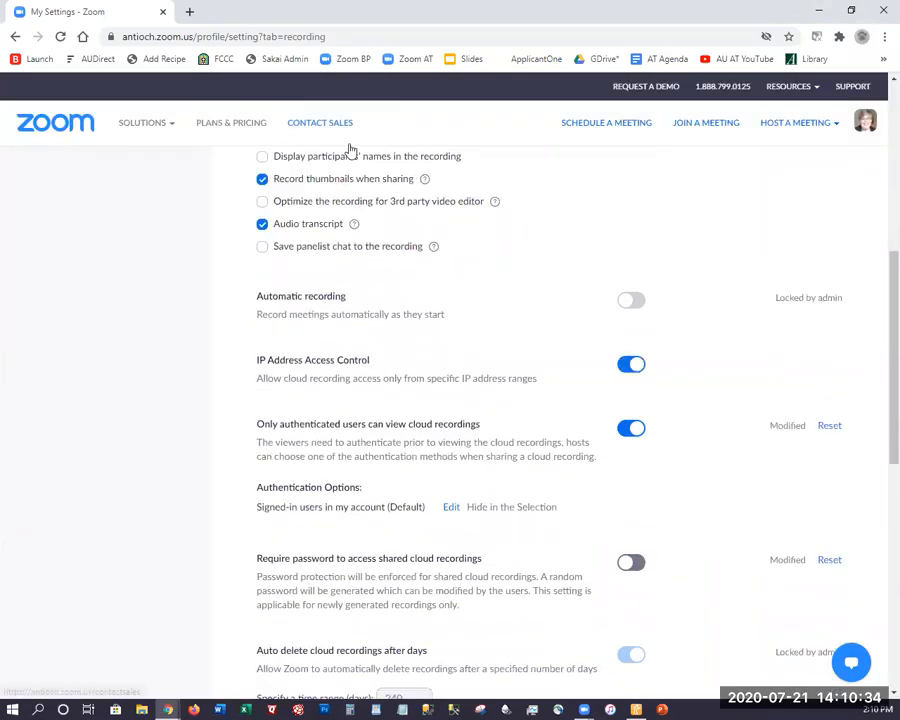
left_click(622, 369)
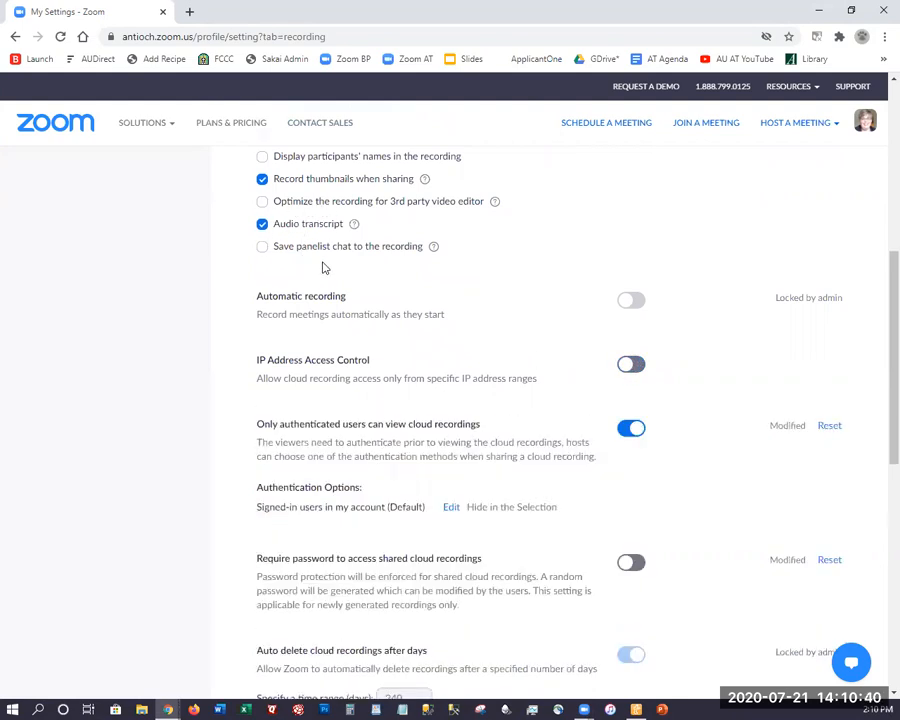
Review the remaining recording settings, from authenticated viewing and auto delete down to the Recording disclaimer options
scroll(322, 265, "down", 5)
scroll(335, 310, "down", 1)
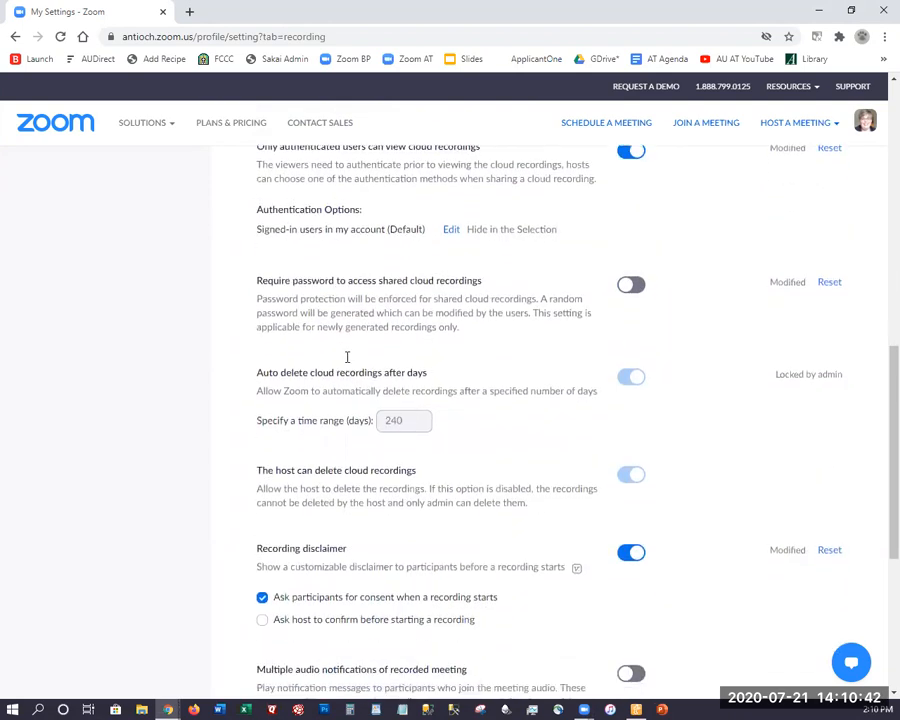
scroll(250, 342, "down", 2)
scroll(250, 341, "down", 1)
left_click_drag(316, 332, 345, 334)
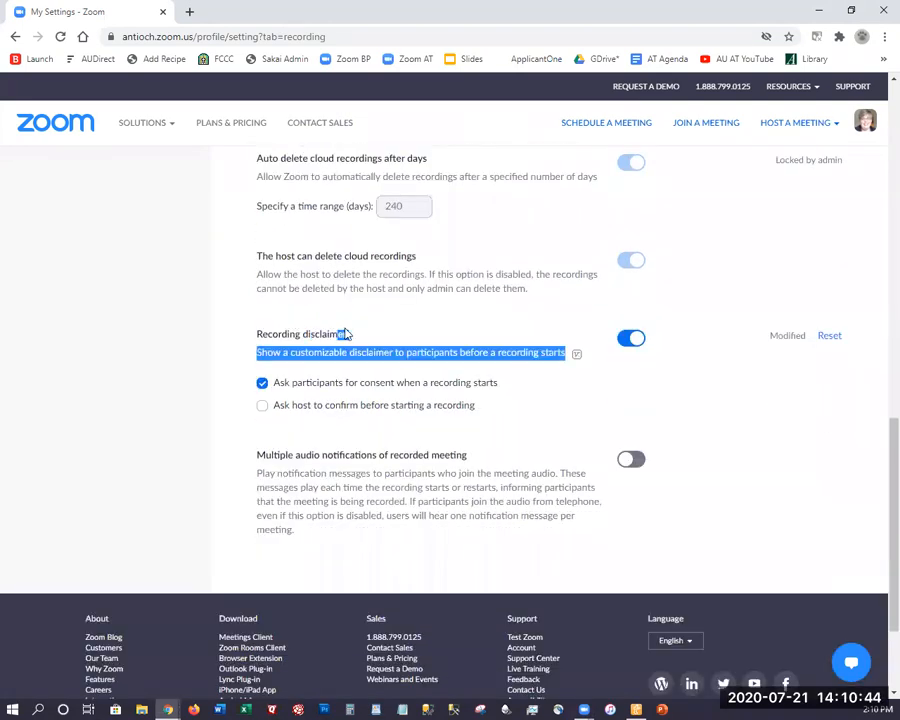
left_click(248, 331)
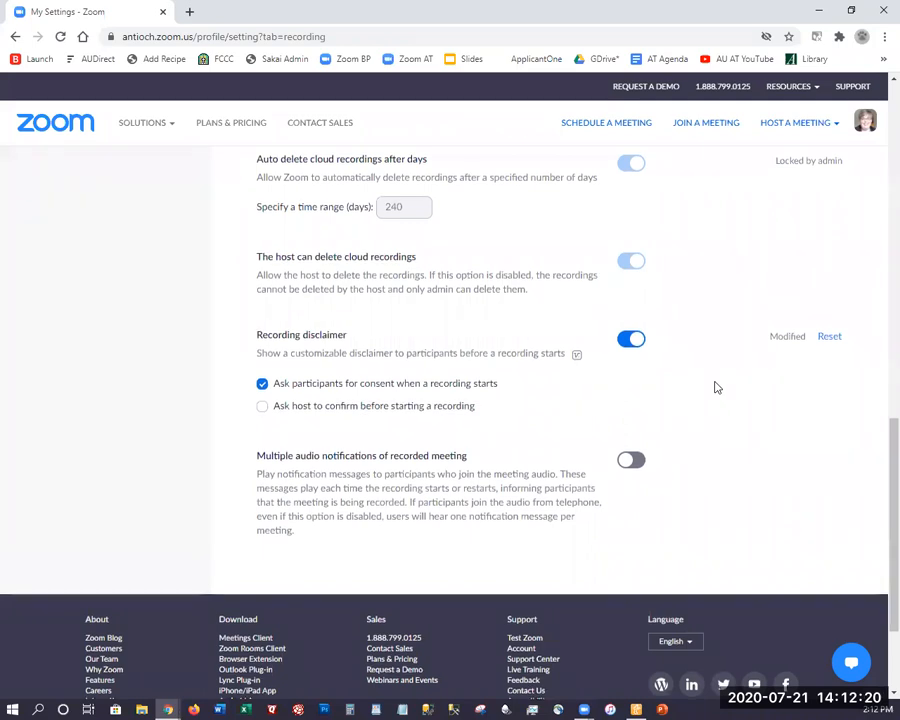
Go to the upcoming meetings list and open the Q10 Conference Planning meeting
scroll(715, 387, "up", 4)
scroll(715, 387, "up", 6)
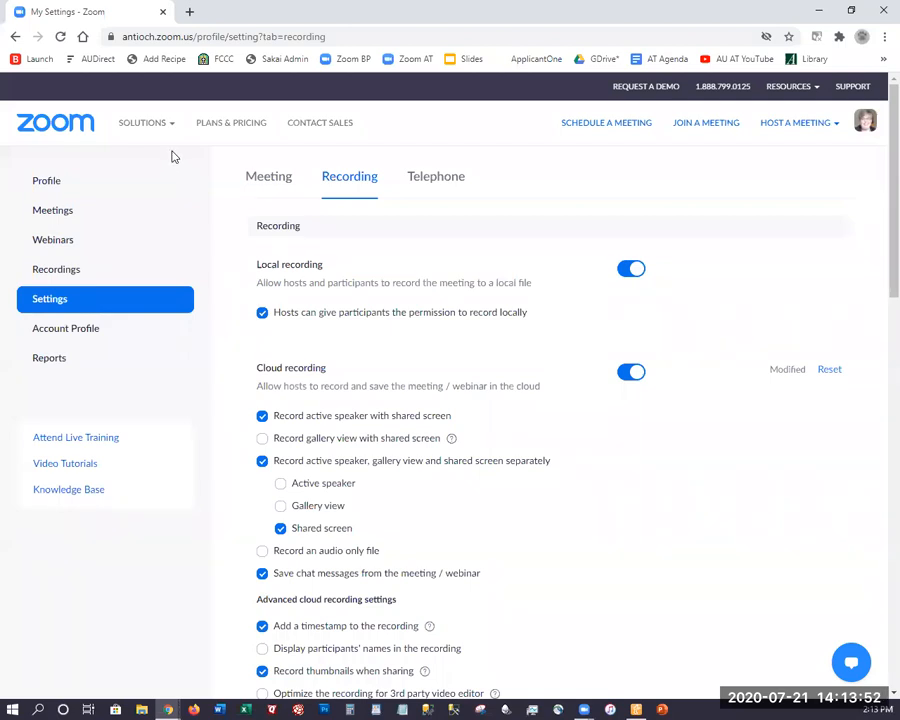
left_click(47, 218)
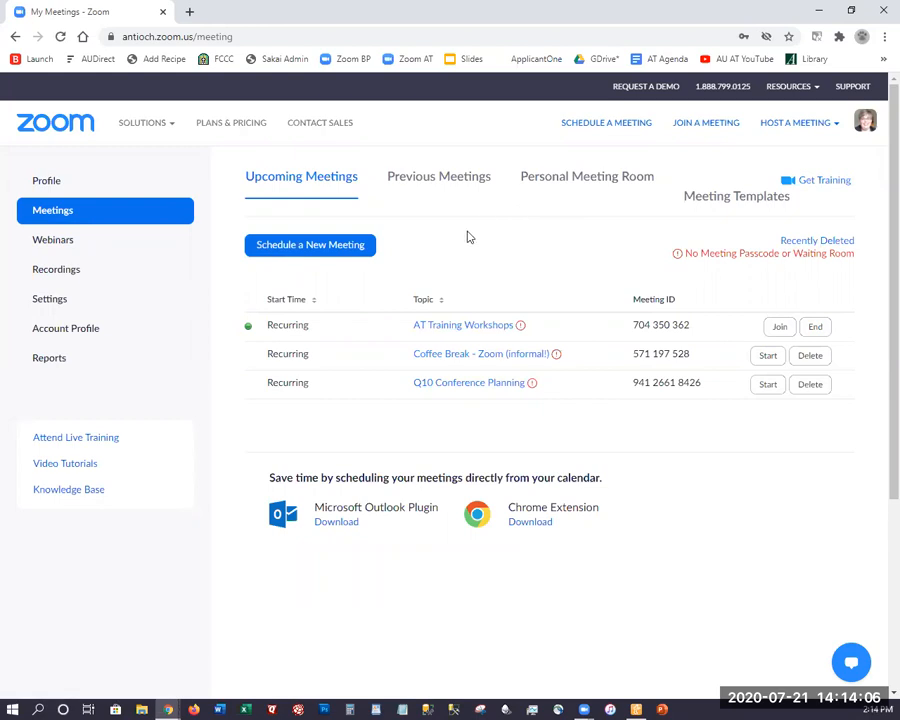
left_click(456, 387)
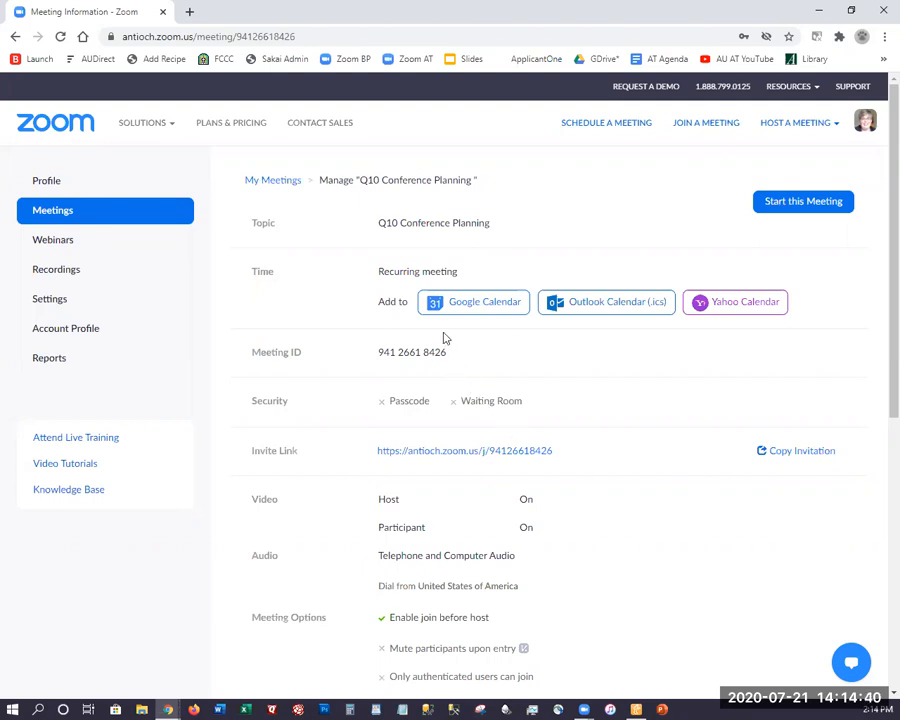
Review the Q10 Conference Planning meeting's details and open the meeting for editing
scroll(462, 203, "down", 1)
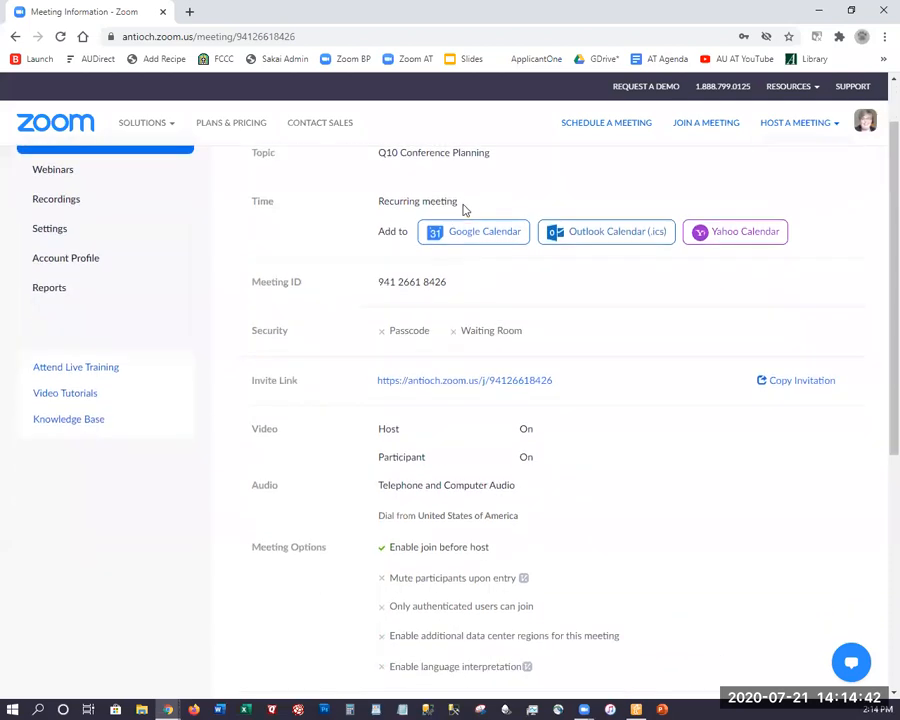
scroll(463, 209, "down", 3)
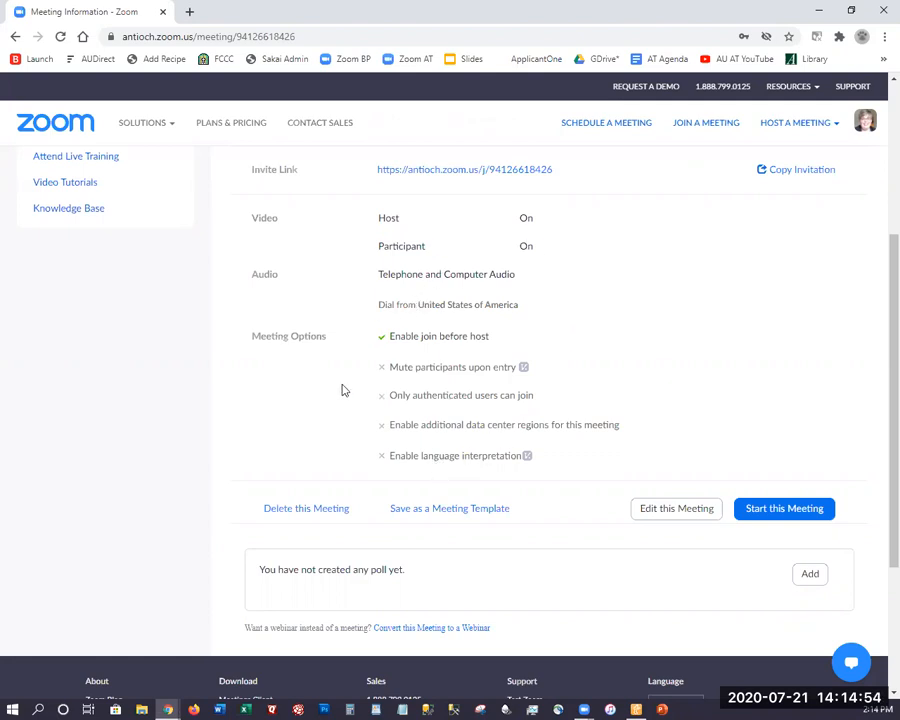
scroll(341, 390, "down", 2)
scroll(343, 398, "up", 1)
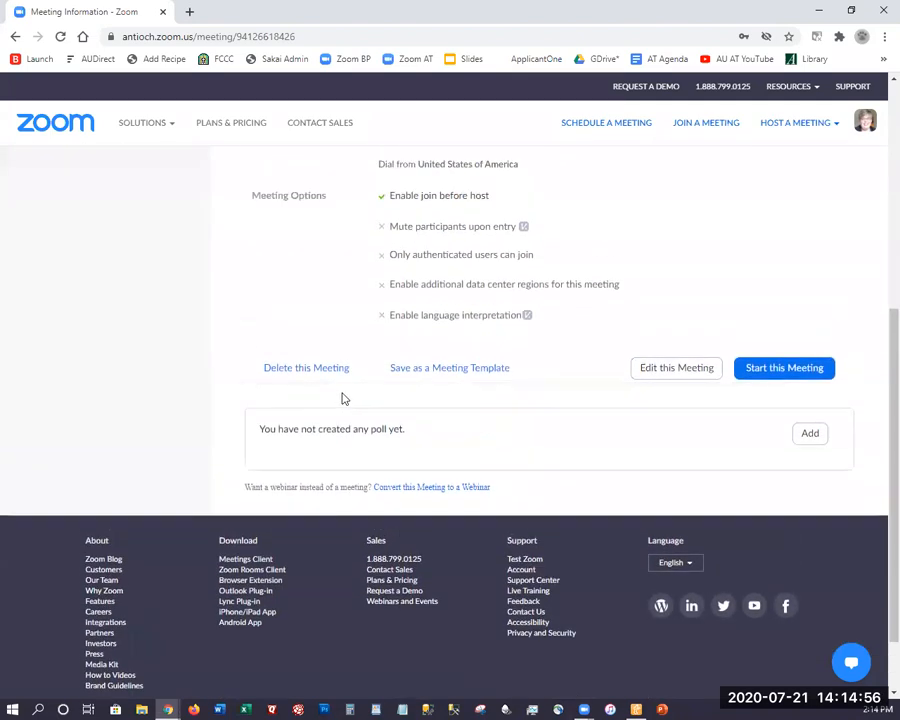
scroll(341, 398, "up", 5)
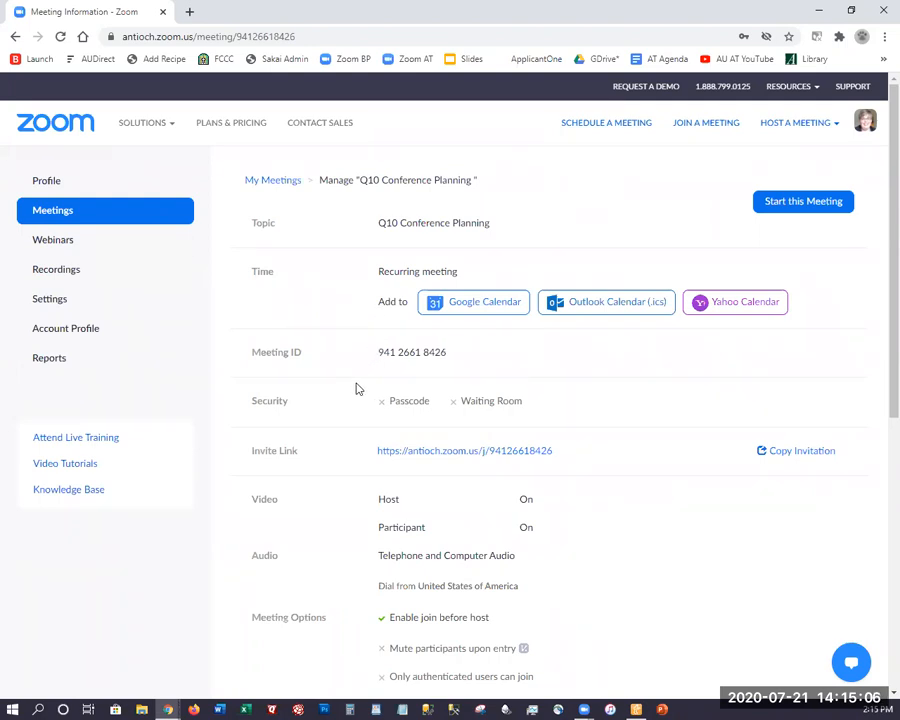
scroll(356, 392, "down", 3)
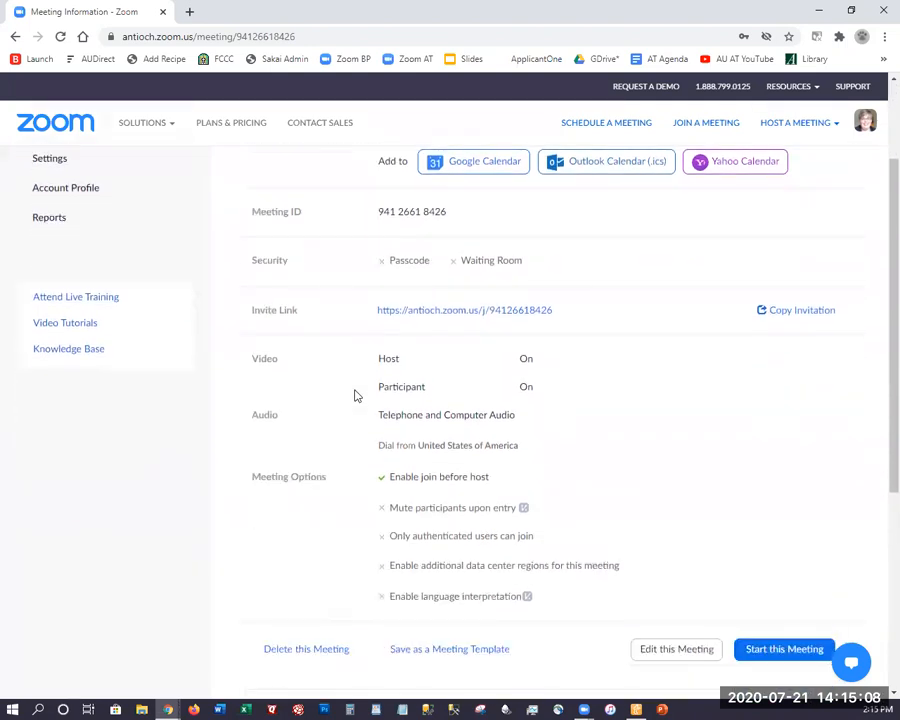
scroll(356, 396, "down", 3)
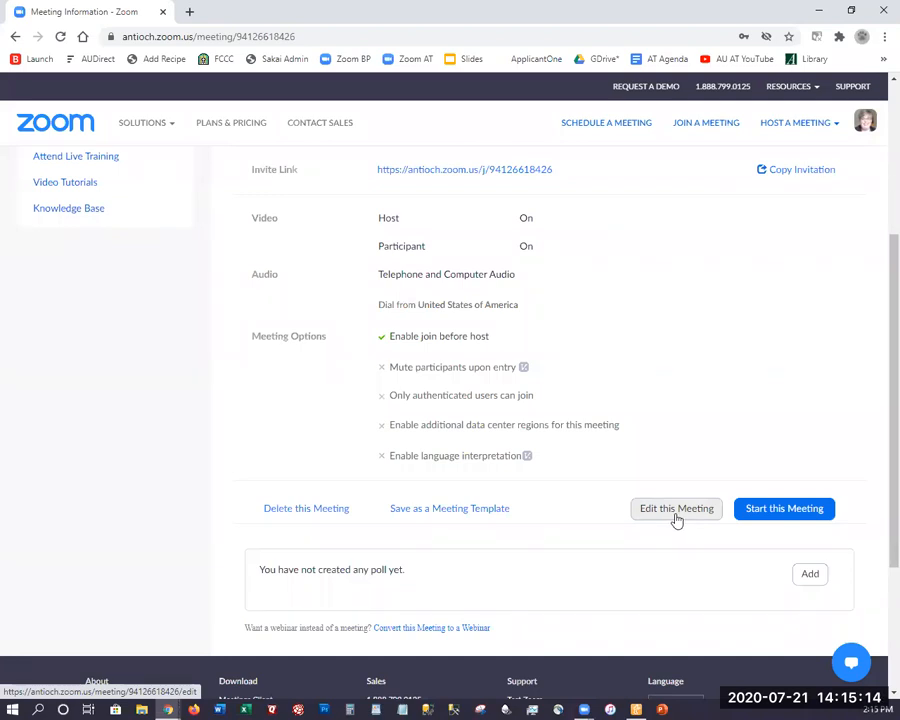
left_click(676, 512)
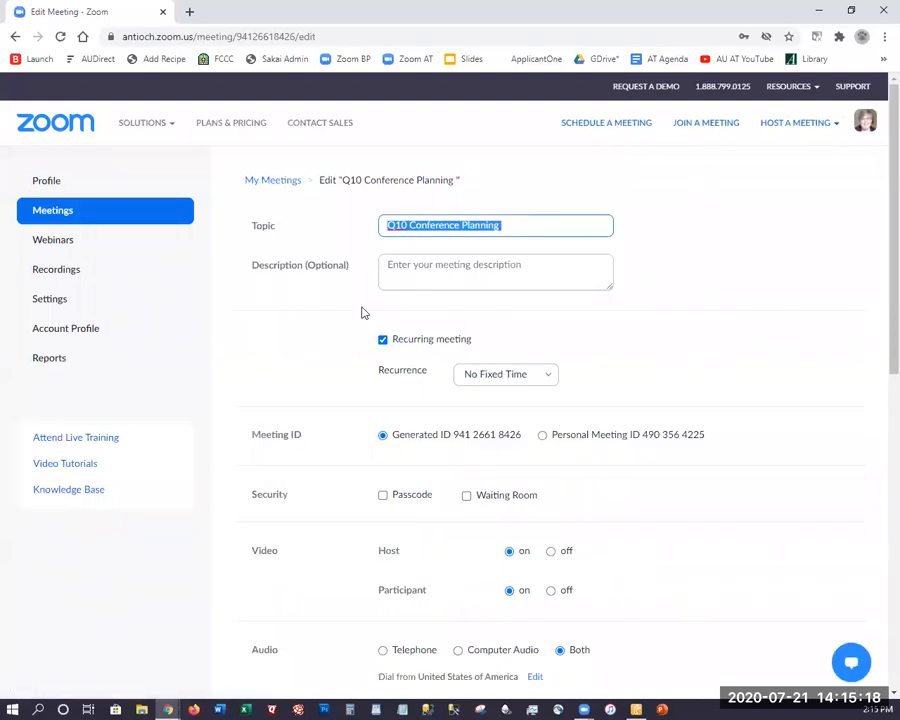
Enable Breakout Room pre-assign in the meeting options and add one room to the breakout room assignment
scroll(362, 312, "down", 1)
scroll(358, 243, "up", 1)
scroll(358, 259, "down", 3)
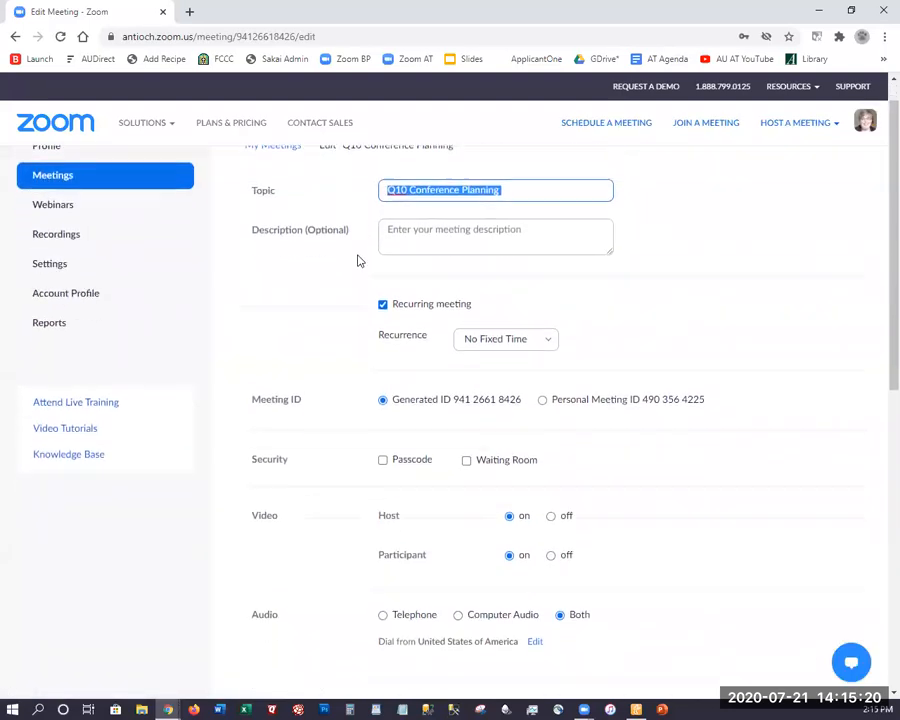
scroll(358, 259, "down", 3)
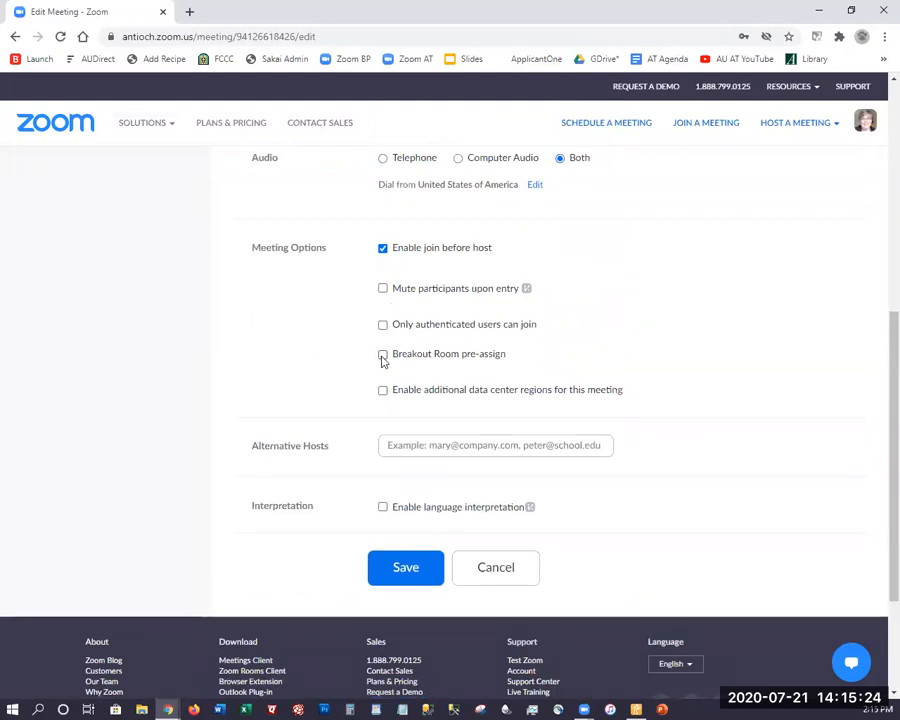
left_click(382, 355)
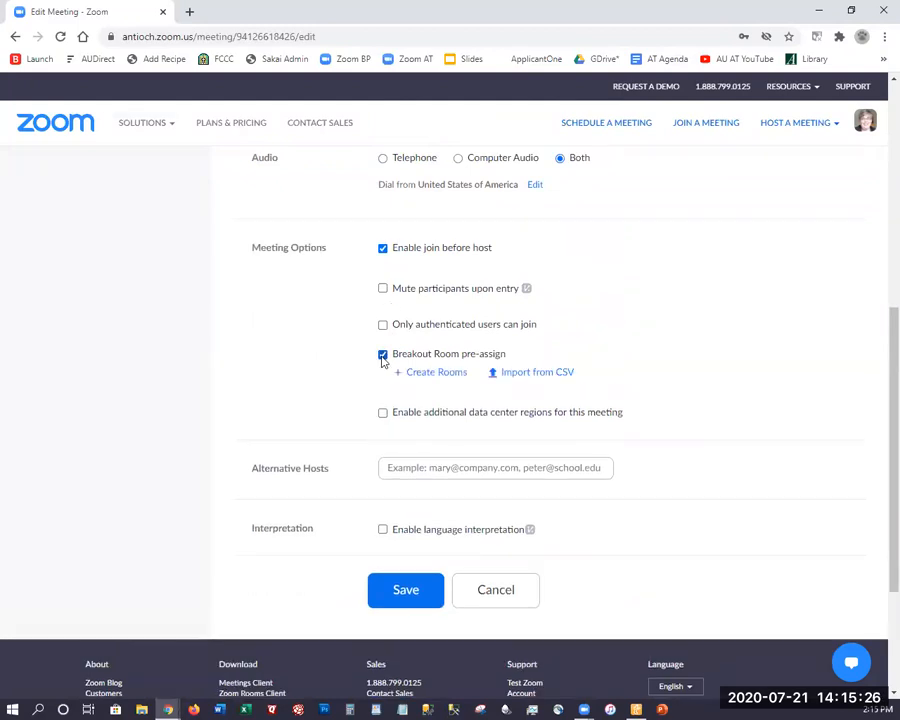
left_click(434, 375)
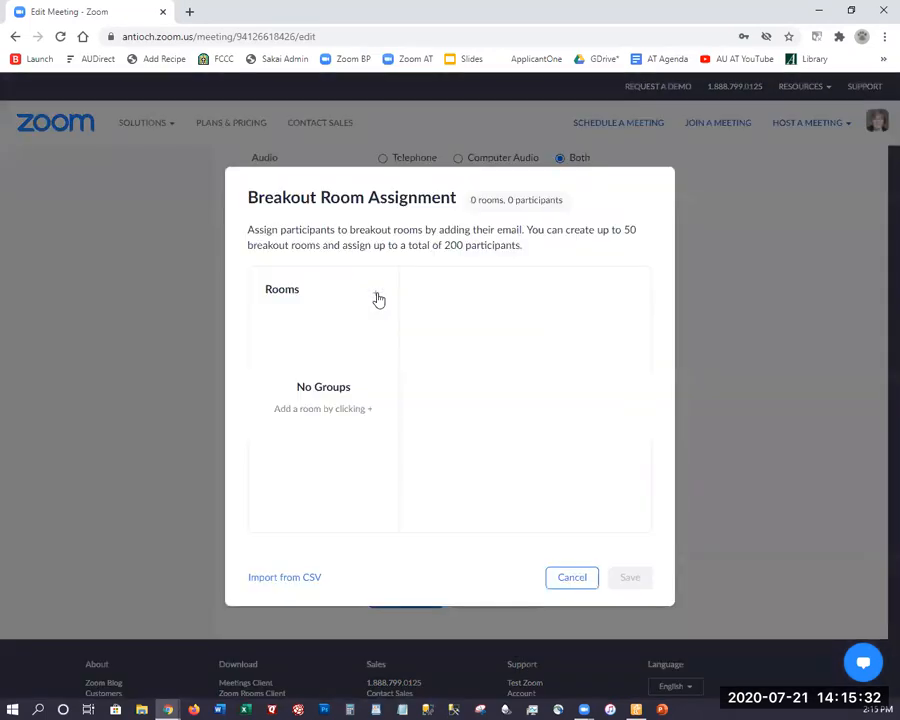
left_click(375, 295)
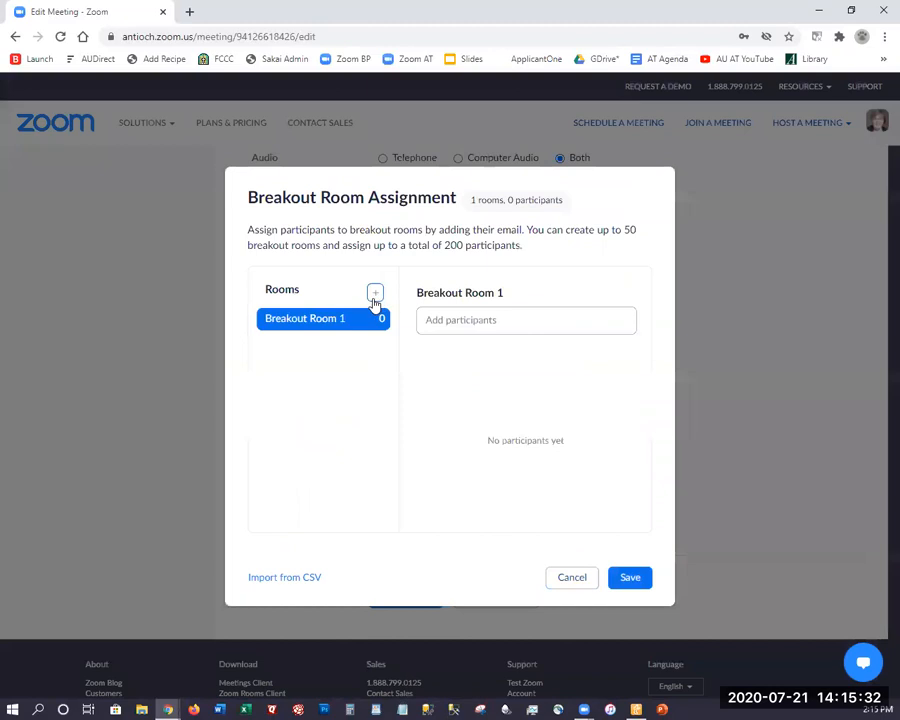
Rename the first breakout room as Tech Subcommittee
mouse_move(464, 303)
left_click(515, 293)
key("BackSpace")
key("BackSpace")
key("BackSpace")
key("BackSpace")
key("BackSpace")
key("BackSpace")
key("BackSpace")
key("BackSpace")
key("BackSpace")
key("BackSpace")
key("BackSpace")
key("BackSpace")
key("BackSpace")
key("BackSpace")
key("BackSpace")
type("Tech Sub")
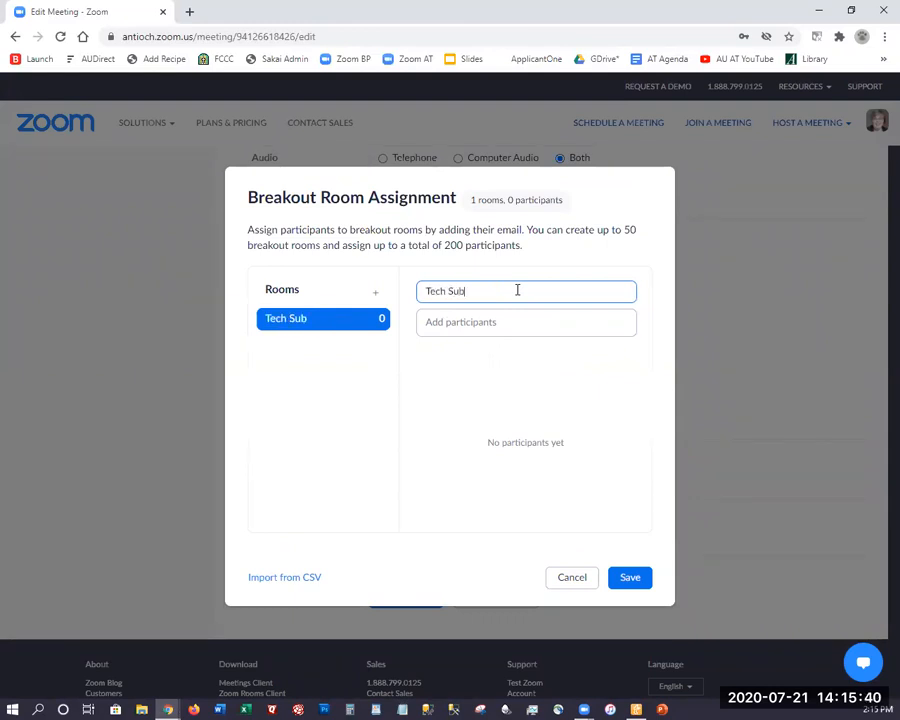
type("committee")
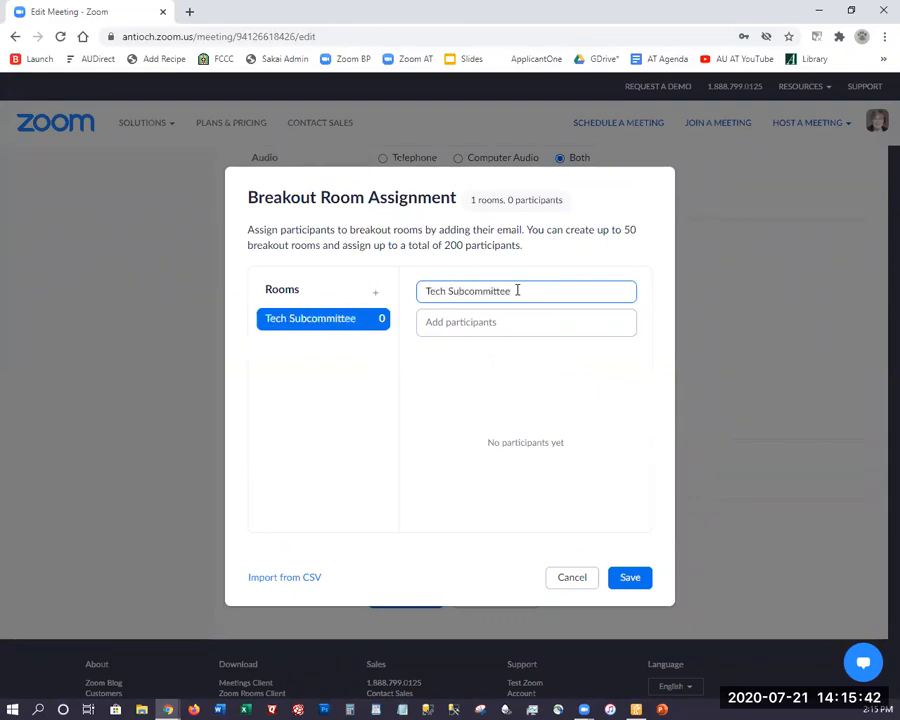
Add the first participant to the Tech Subcommittee room by entering their antioch.edu e-mail address
left_click(452, 319)
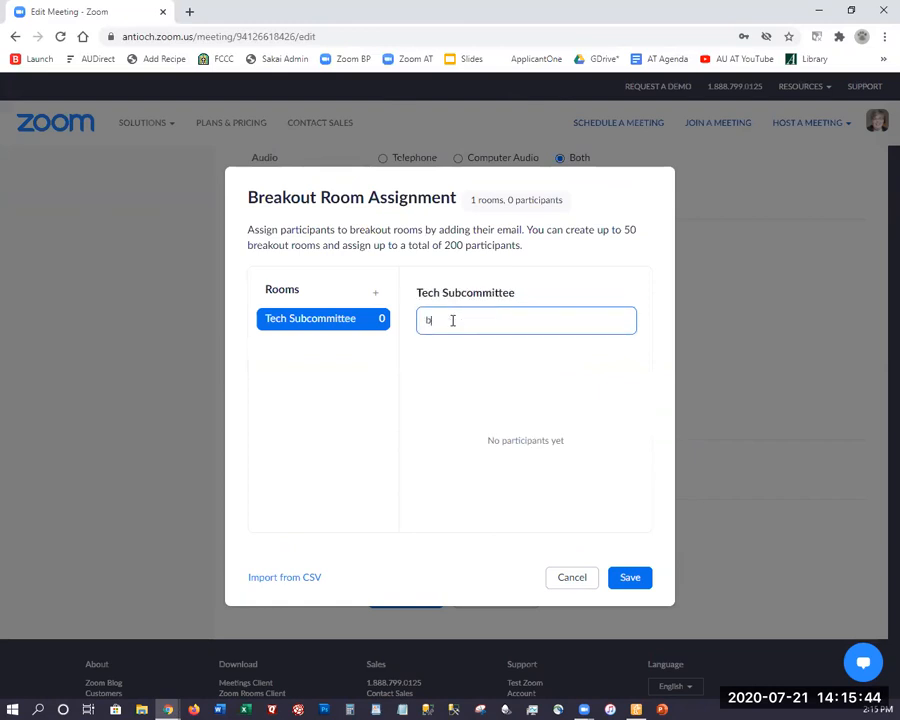
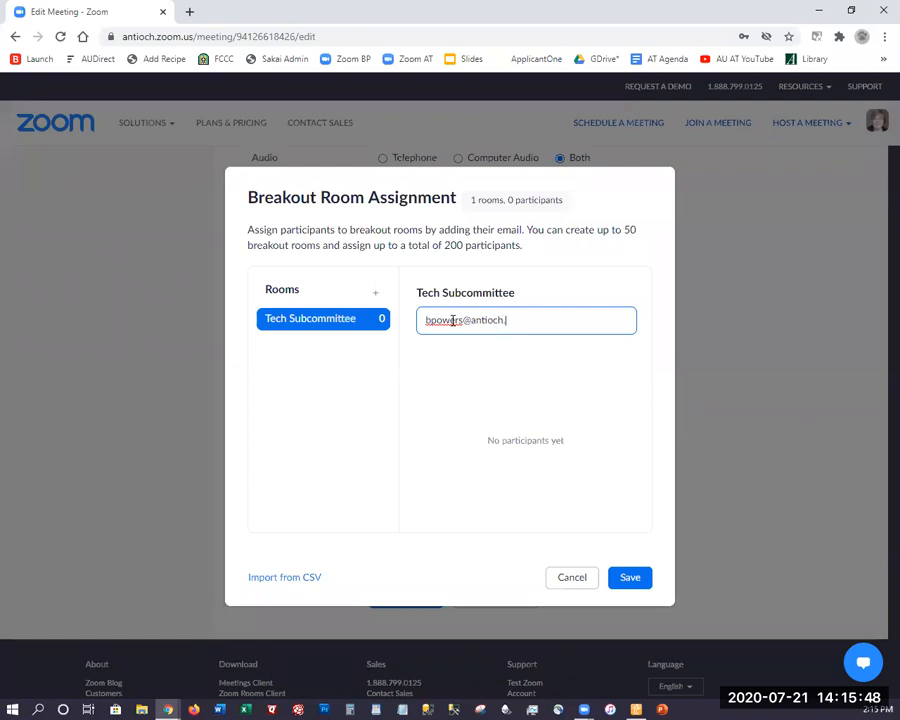
key("Return")
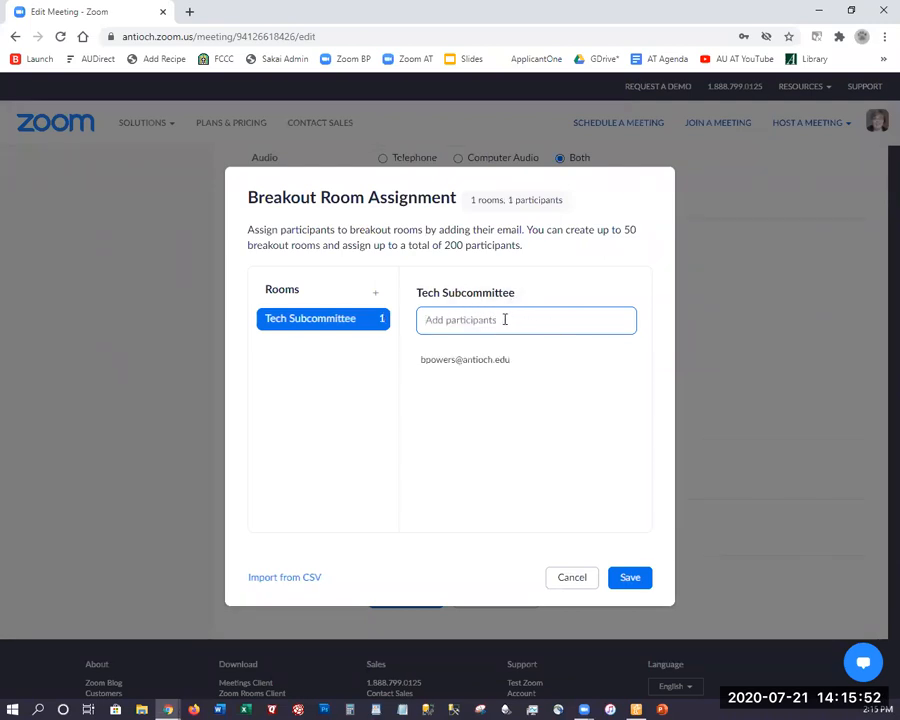
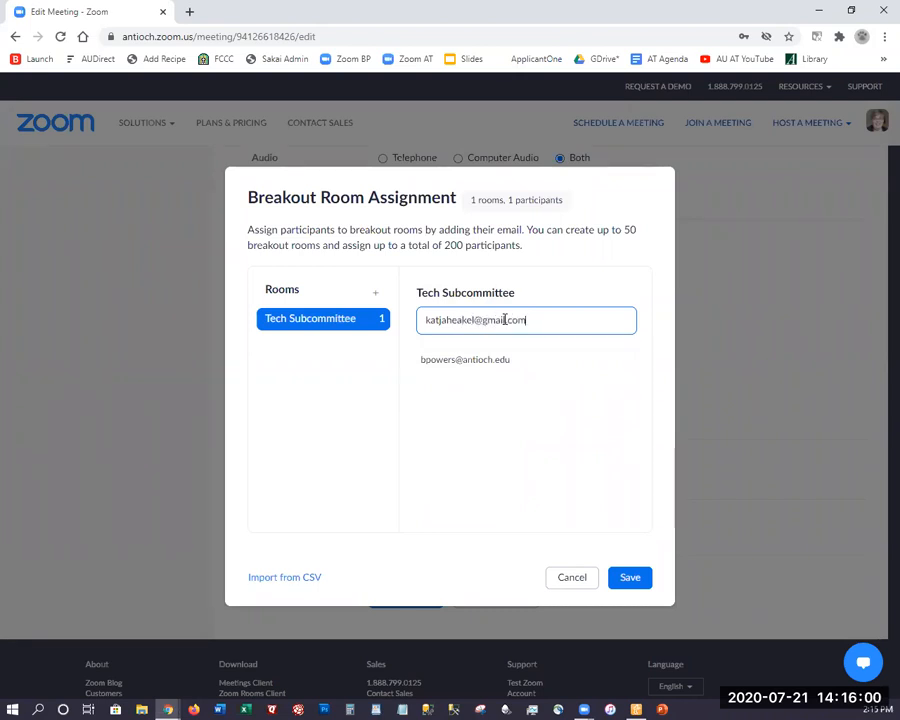
Add a second participant to the Tech Subcommittee room by entering their Gmail address, correcting its spelling before adding it
left_click(464, 320)
key("BackSpace")
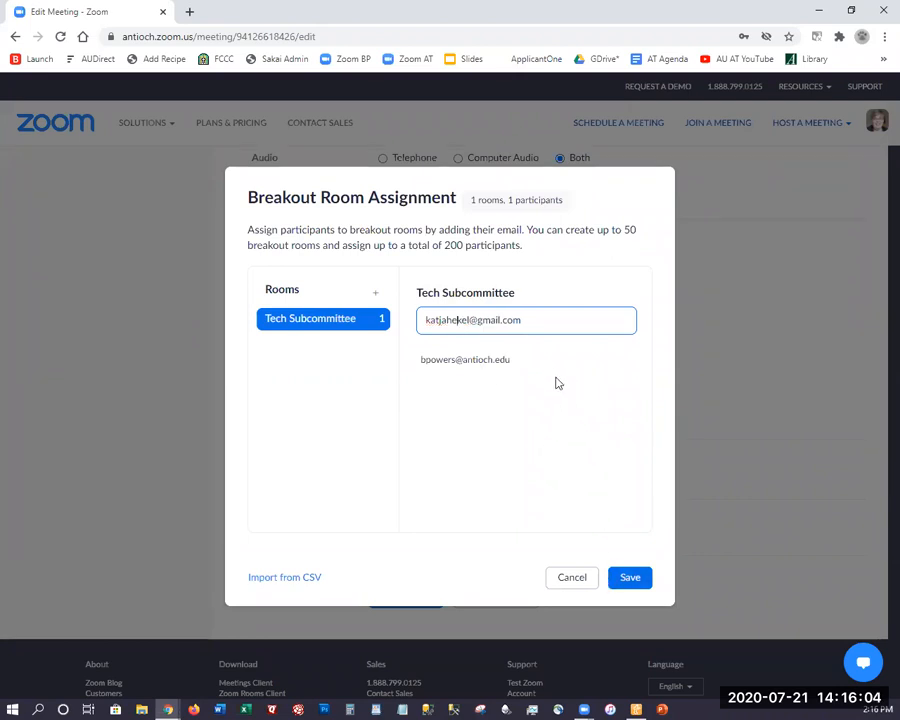
key("Return")
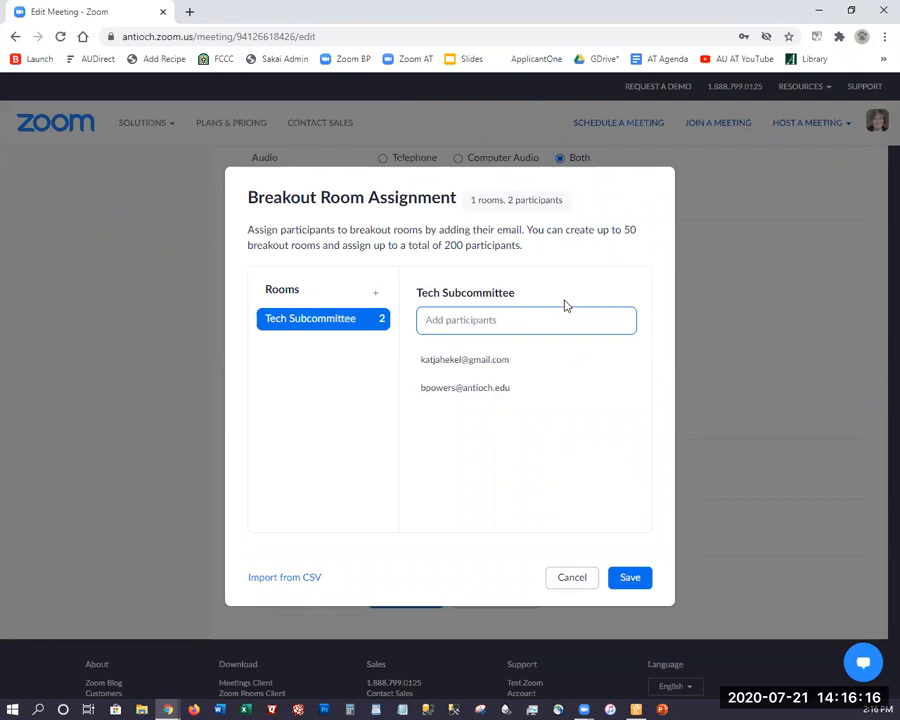
Add a second breakout room and name it Marketing SubCommittee
mouse_move(440, 303)
left_click(375, 293)
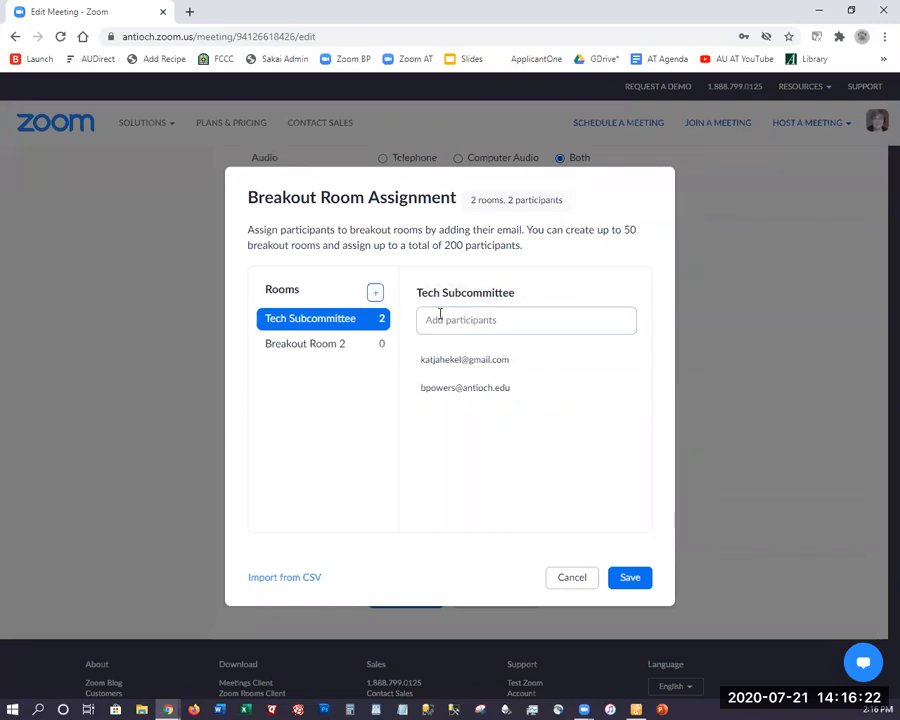
type("M")
key("BackSpace")
key("BackSpace")
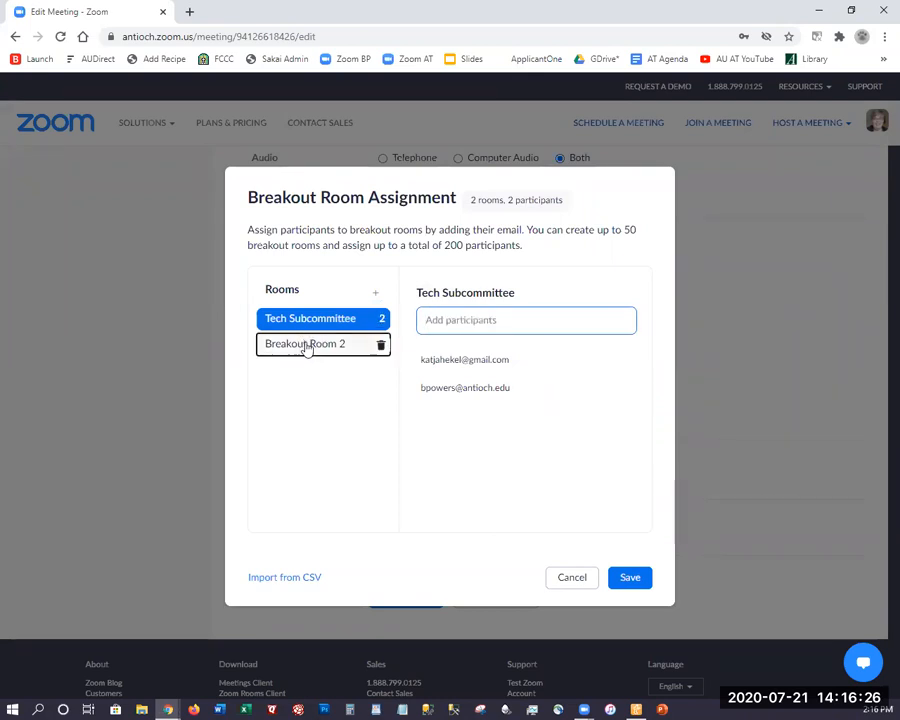
left_click(307, 345)
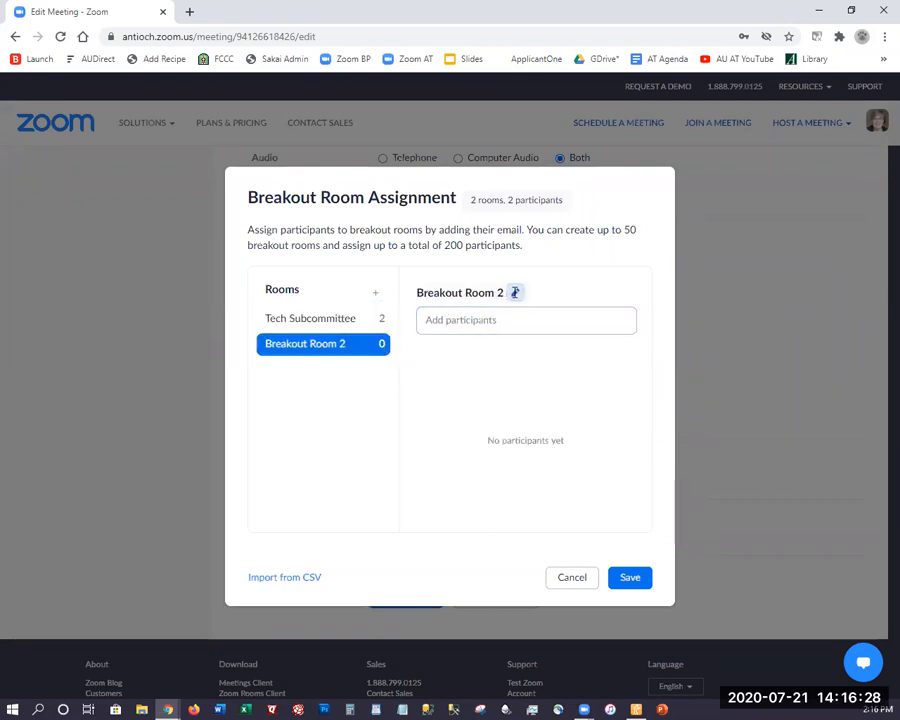
left_click(515, 292)
triple_click(444, 294)
type("Marketgin")
key("BackSpace")
key("BackSpace")
type("ing")
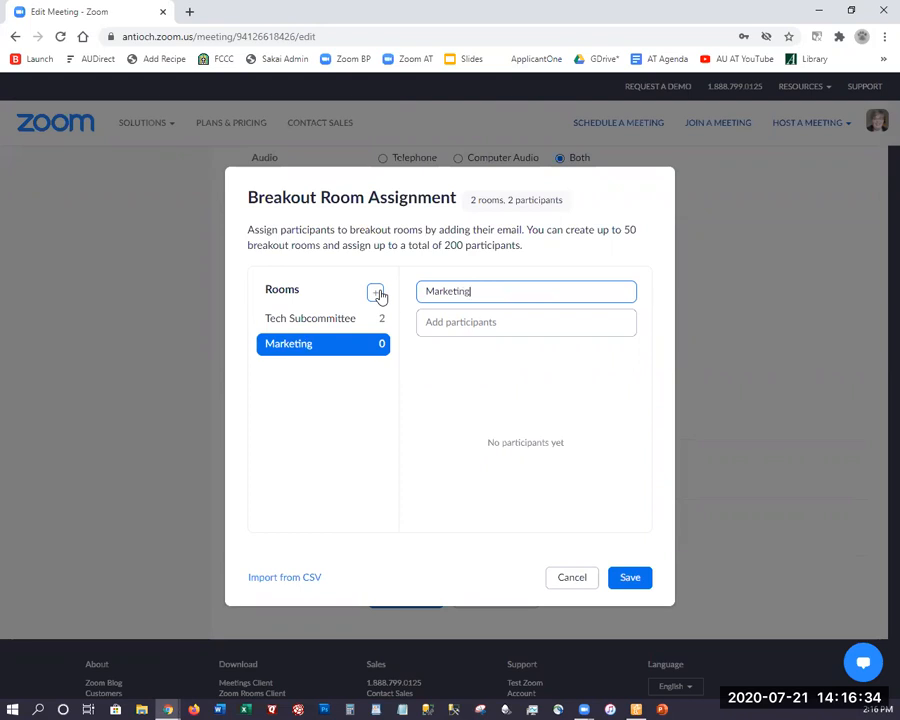
type(" SubCommittee")
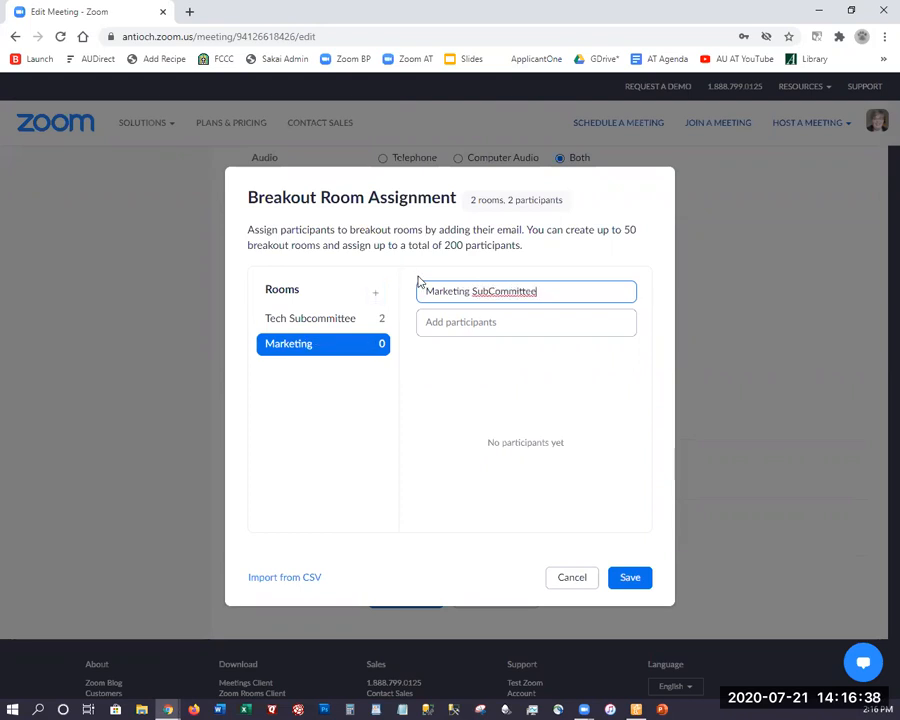
Add one participant to the Marketing SubCommittee room by entering their antioch.edu e-mail address
left_click(444, 323)
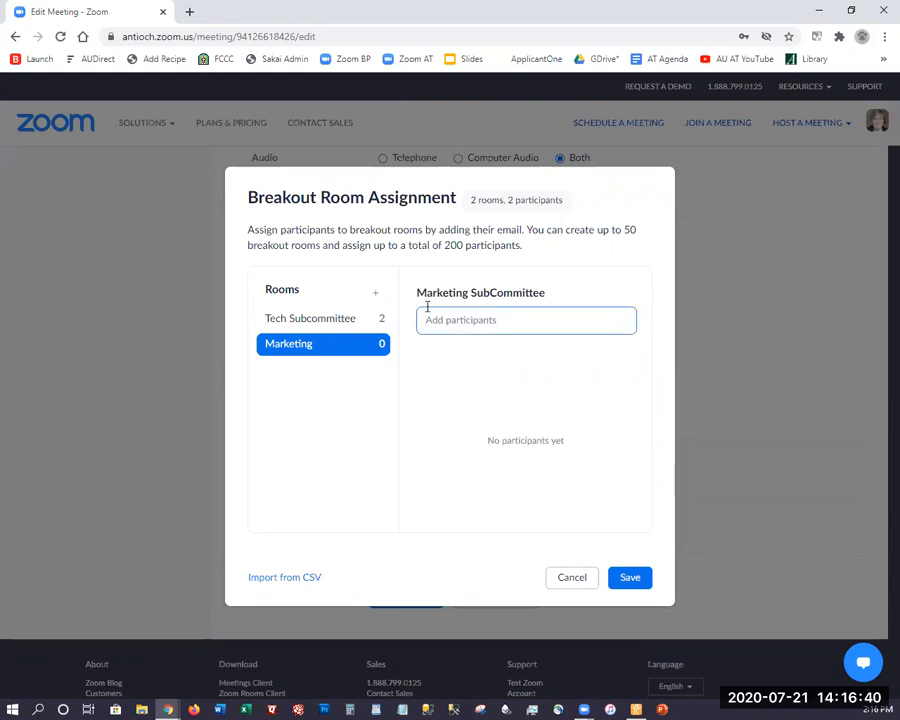
key("Return")
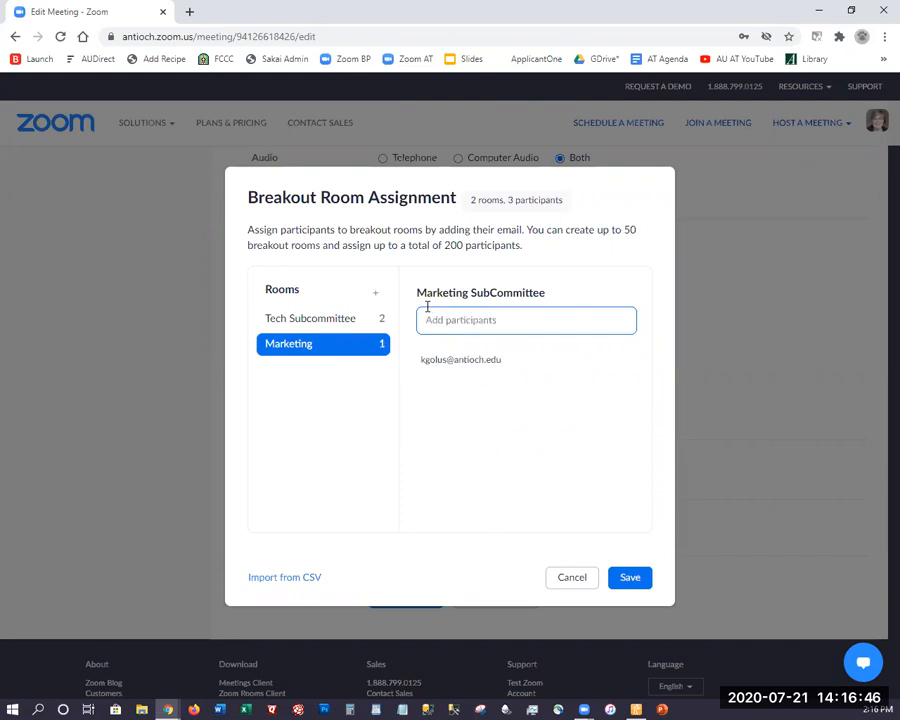
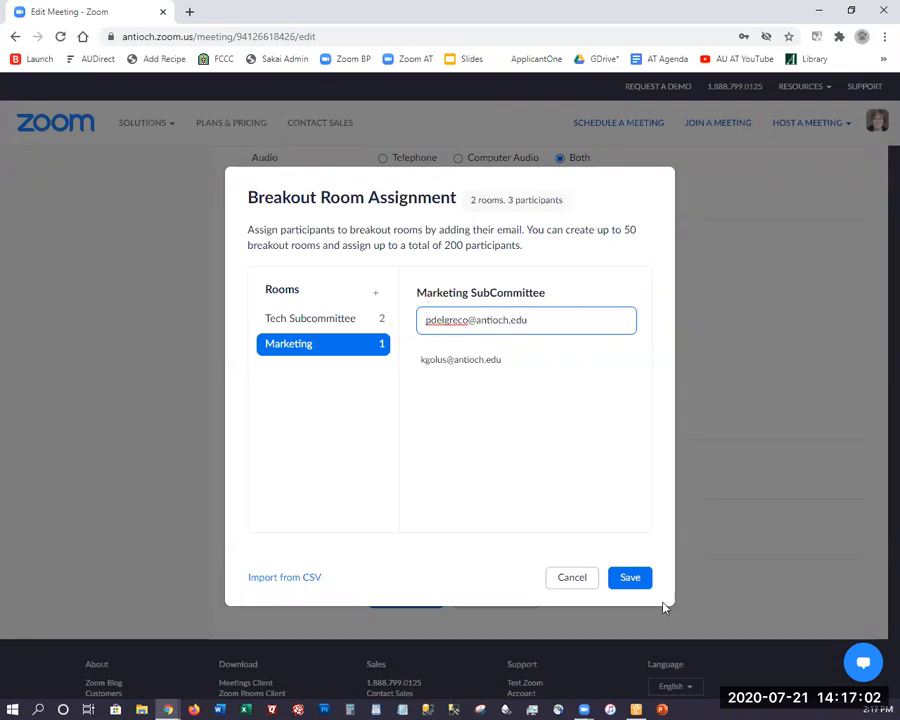
Enter another participant's e-mail for the Marketing SubCommittee room, and save both the room assignments and the meeting
left_click(626, 578)
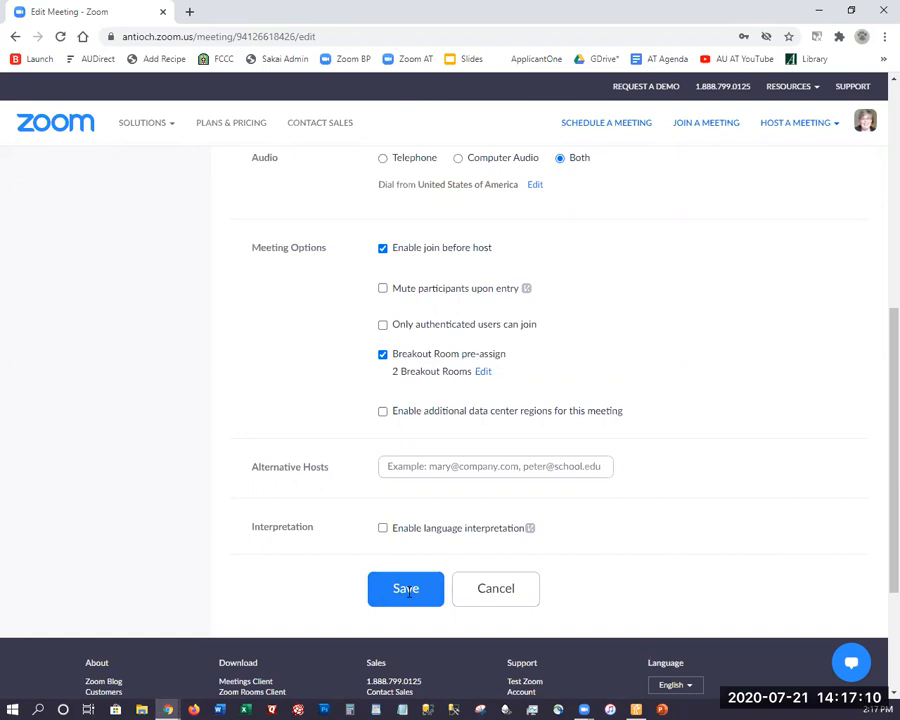
left_click(407, 590)
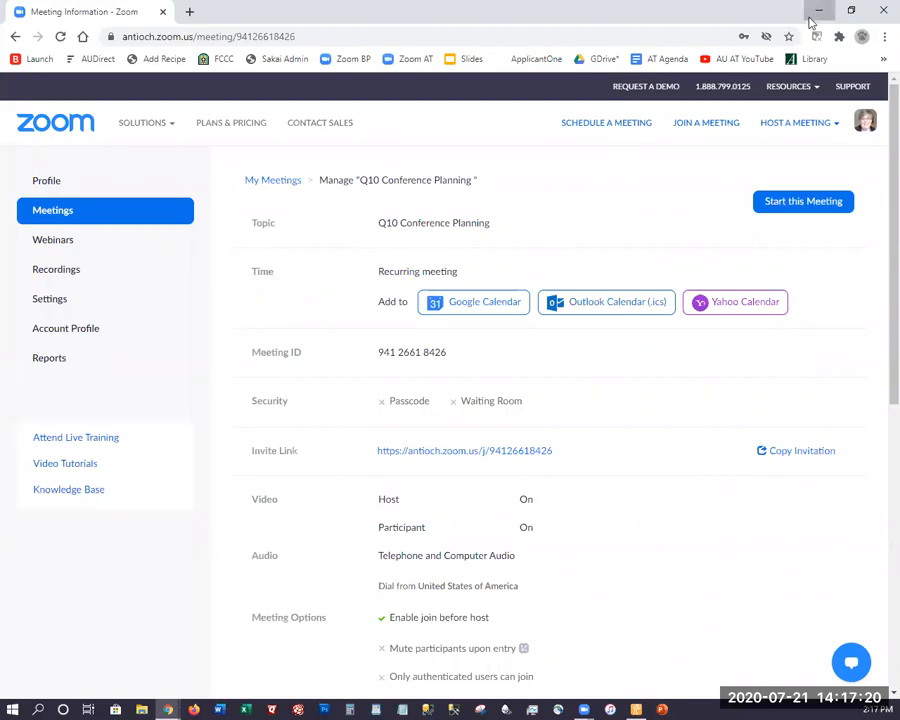
Switch from the browser to the maximized Zoom Meeting window, hide its participants list and open the Breakout Rooms window
left_click(881, 8)
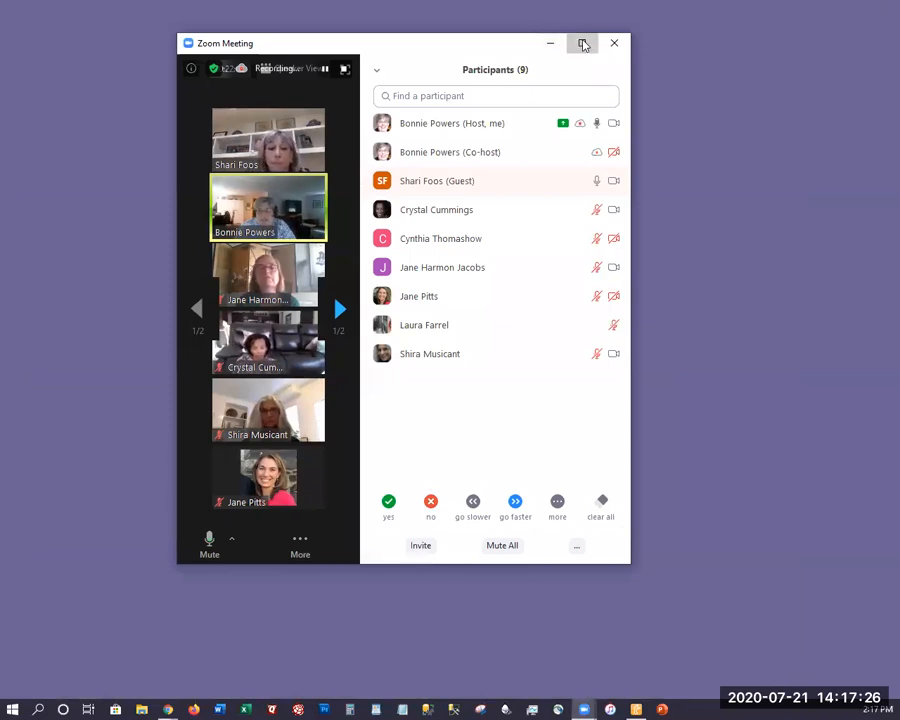
left_click(583, 45)
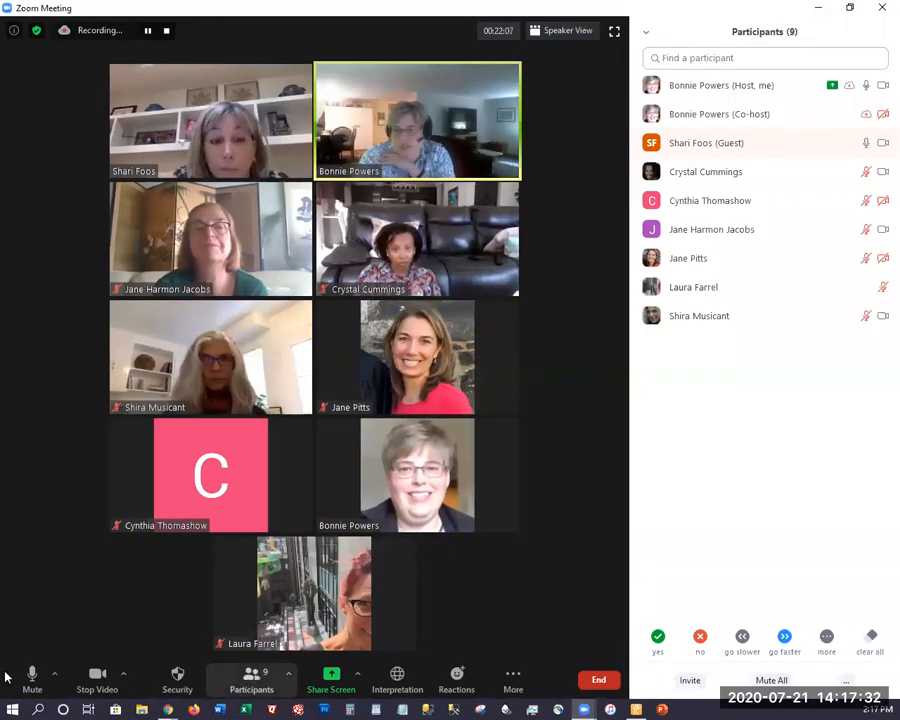
left_click(251, 677)
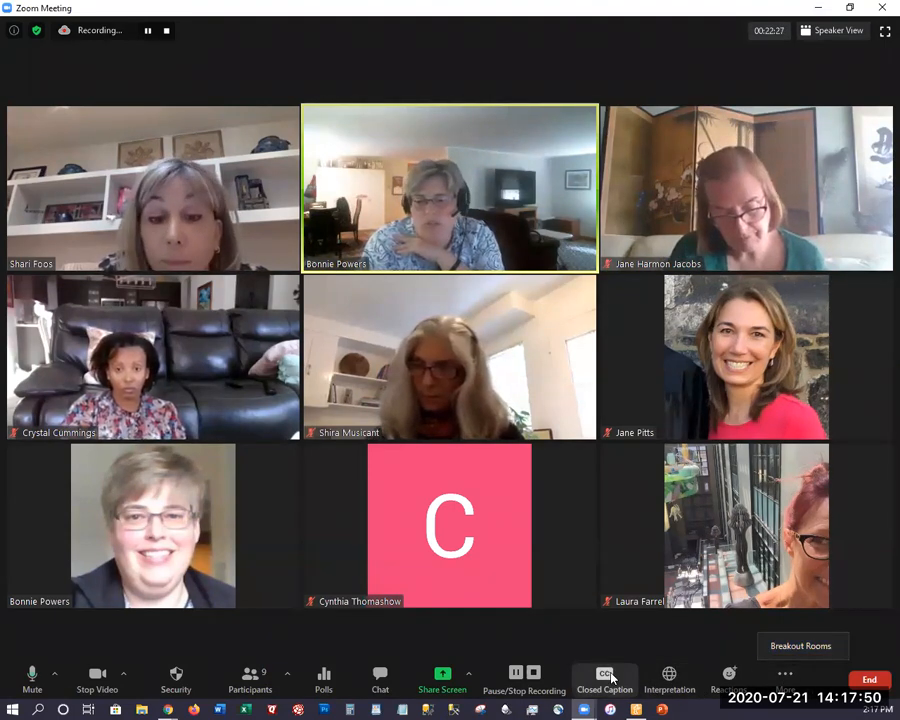
left_click(790, 647)
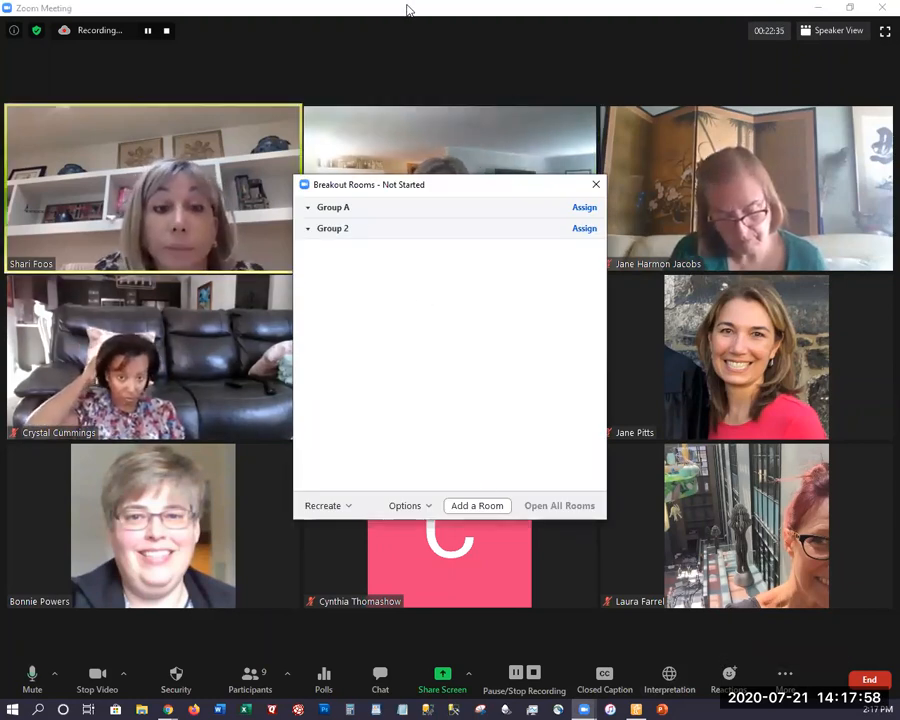
Minimize the meeting window and move the Breakout Rooms window higher on the desktop
left_click(406, 9)
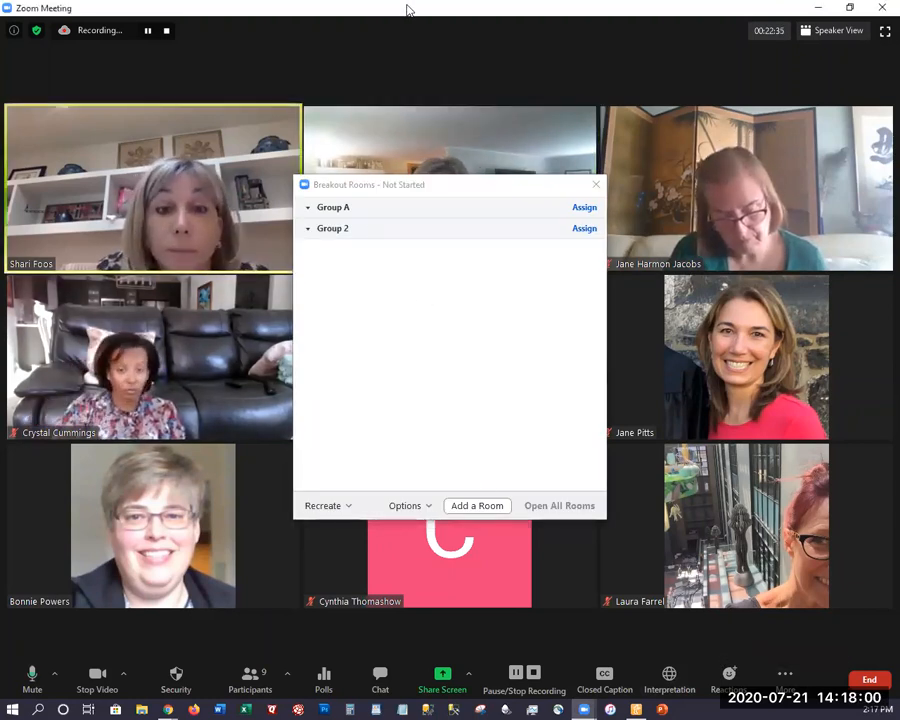
left_click(818, 8)
left_click(433, 184)
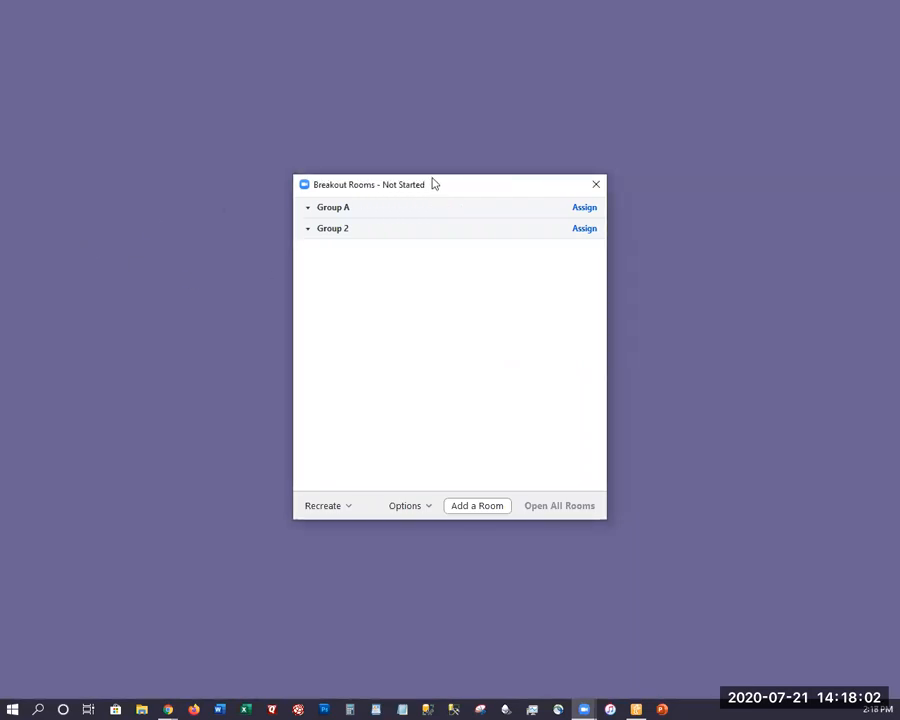
left_click_drag(338, 189, 340, 115)
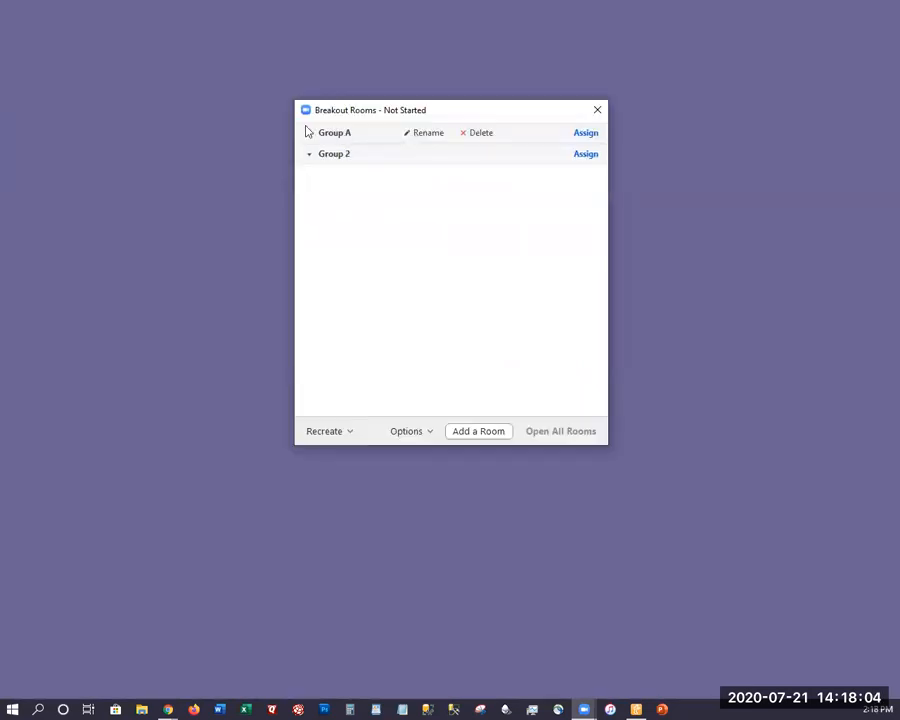
left_click(310, 137)
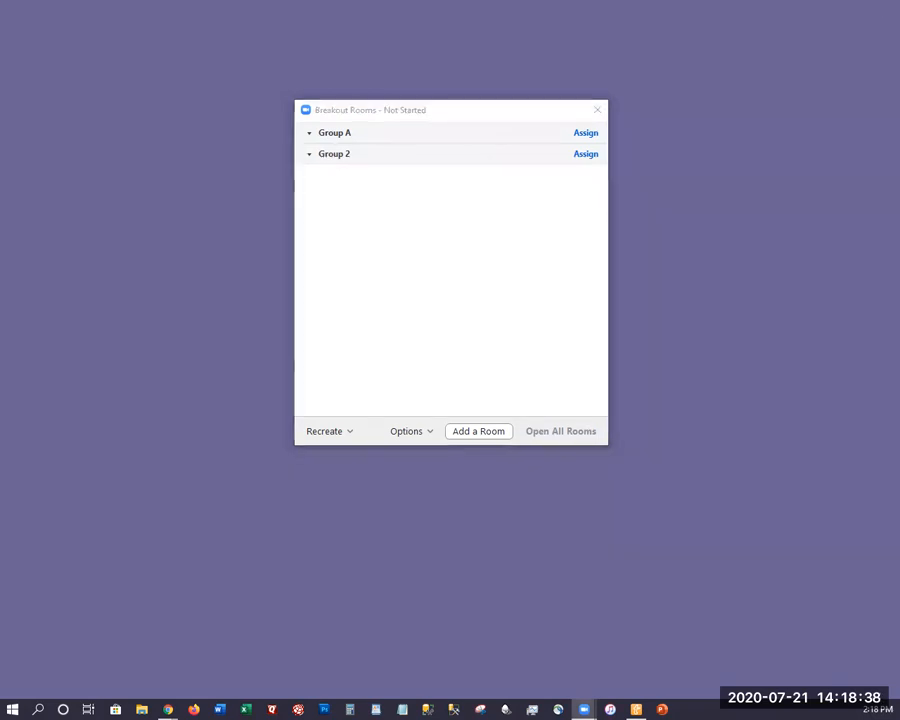
Maximize the restored meeting window and show the participants list beside the video gallery
left_click(507, 112)
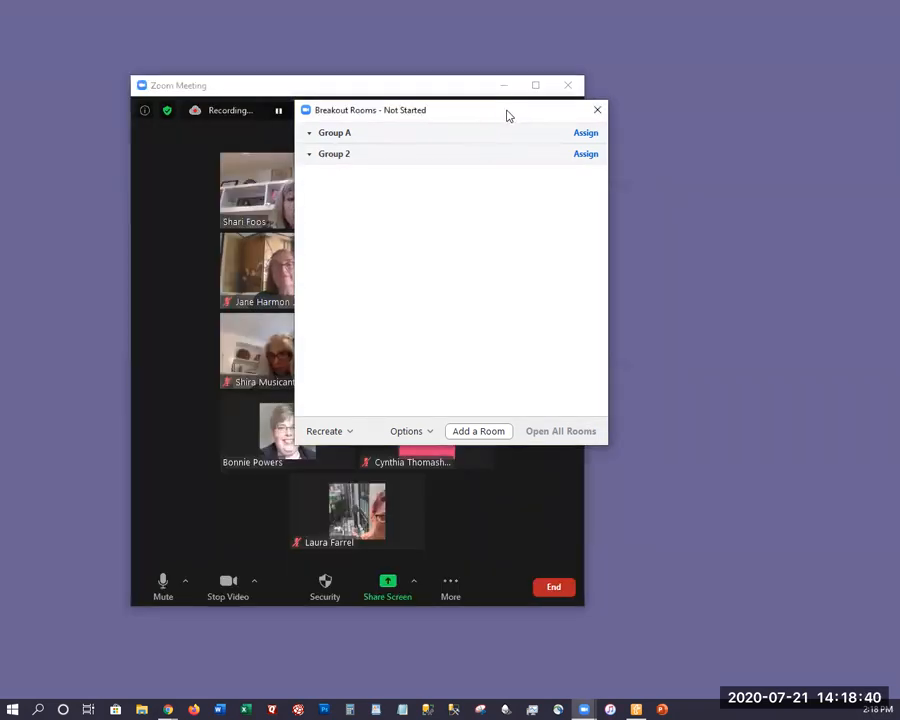
left_click(540, 87)
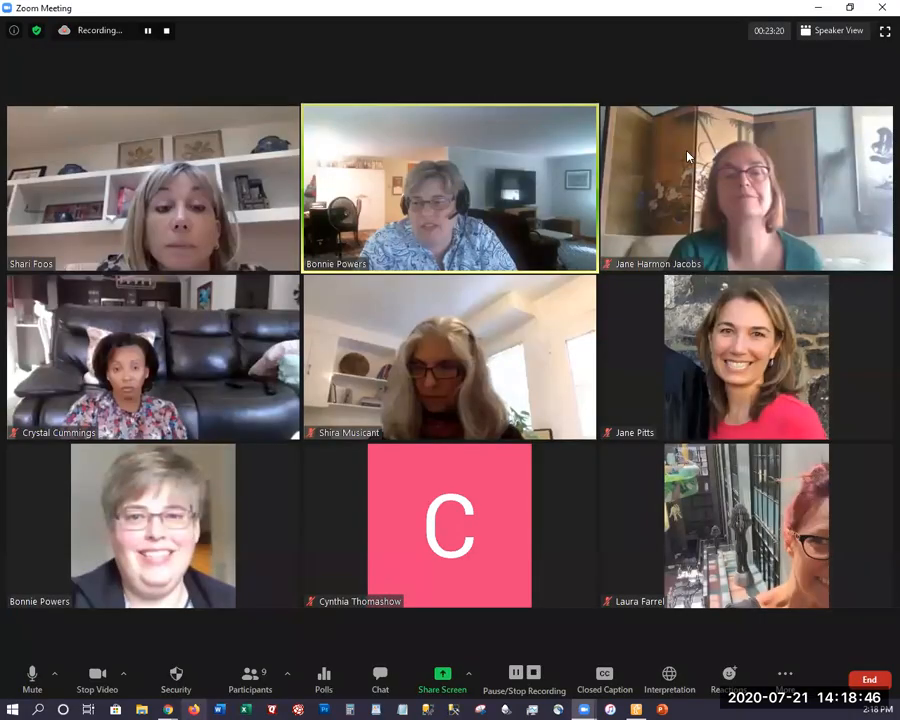
key("alt+u")
mouse_move(702, 148)
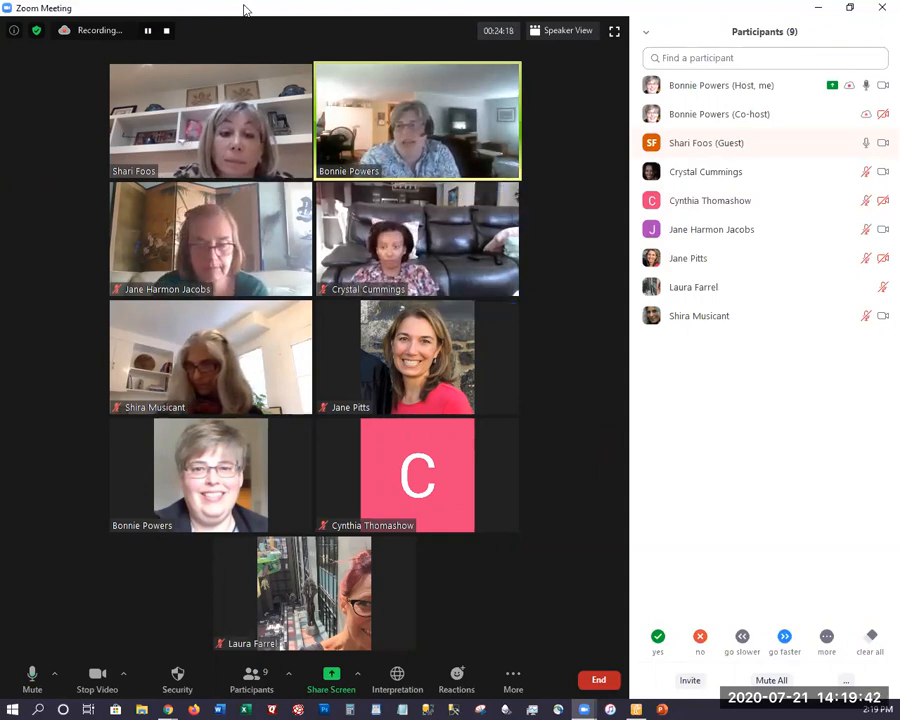
Put the meeting window out of the way and assign the first four listed participants to the Group A breakout room
left_click_drag(246, 10, 0, 10)
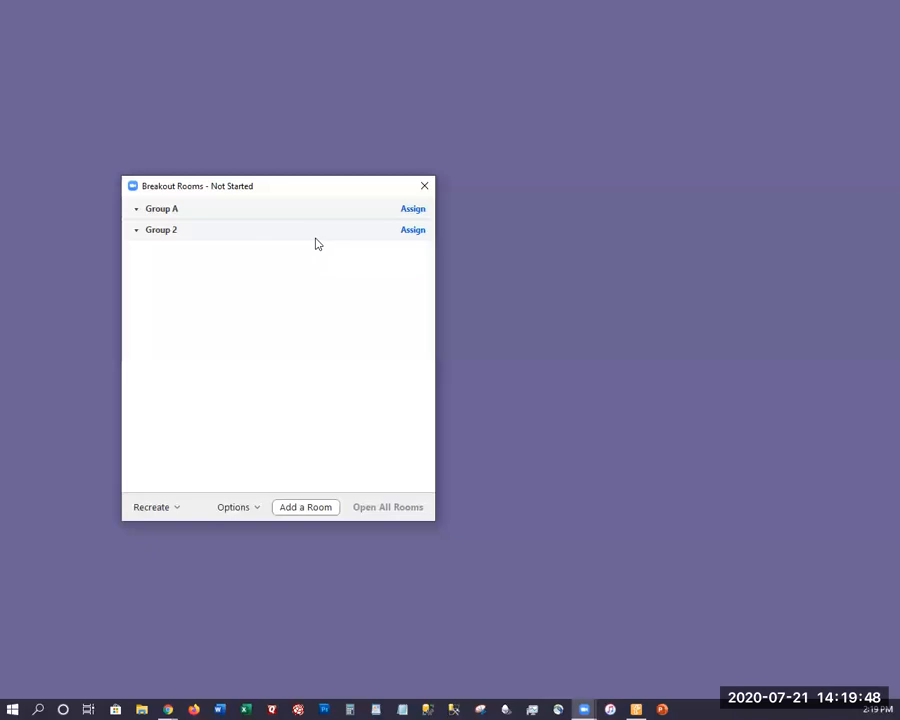
left_click(413, 209)
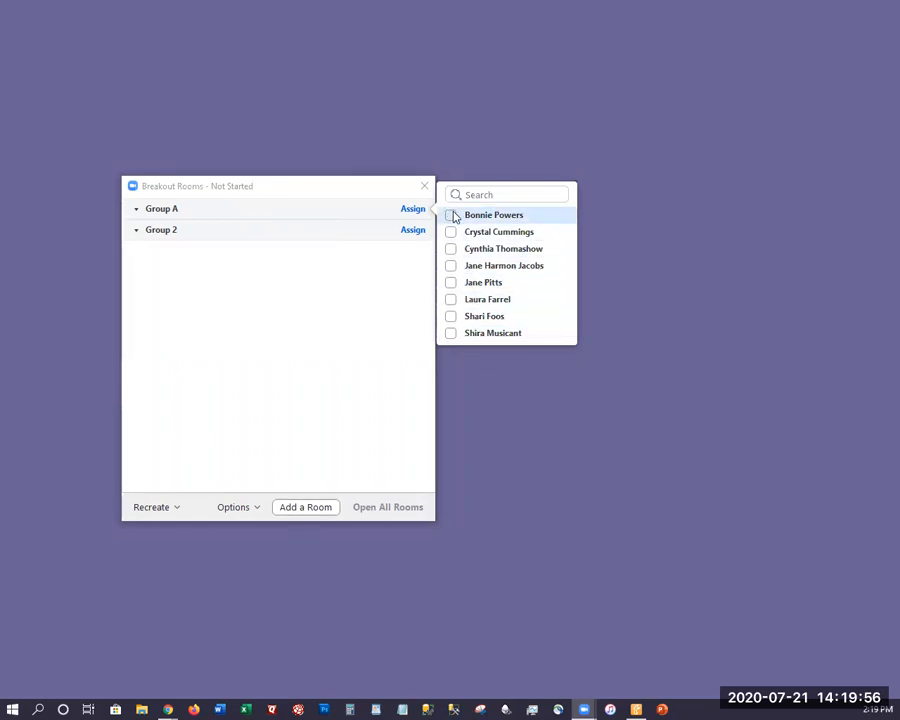
left_click(451, 215)
left_click(451, 234)
left_click(451, 249)
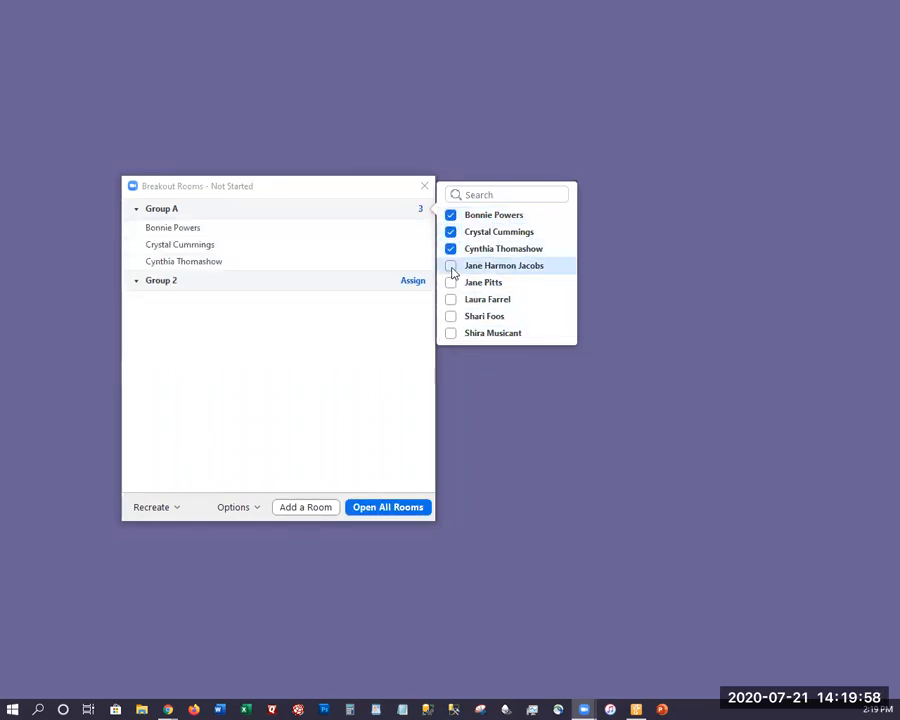
left_click(451, 266)
Assign the four remaining participants to the Group 2 breakout room and close the participant selection
left_click(406, 299)
left_click(410, 298)
left_click(450, 273)
left_click(451, 289)
left_click(451, 306)
left_click(451, 323)
left_click(370, 367)
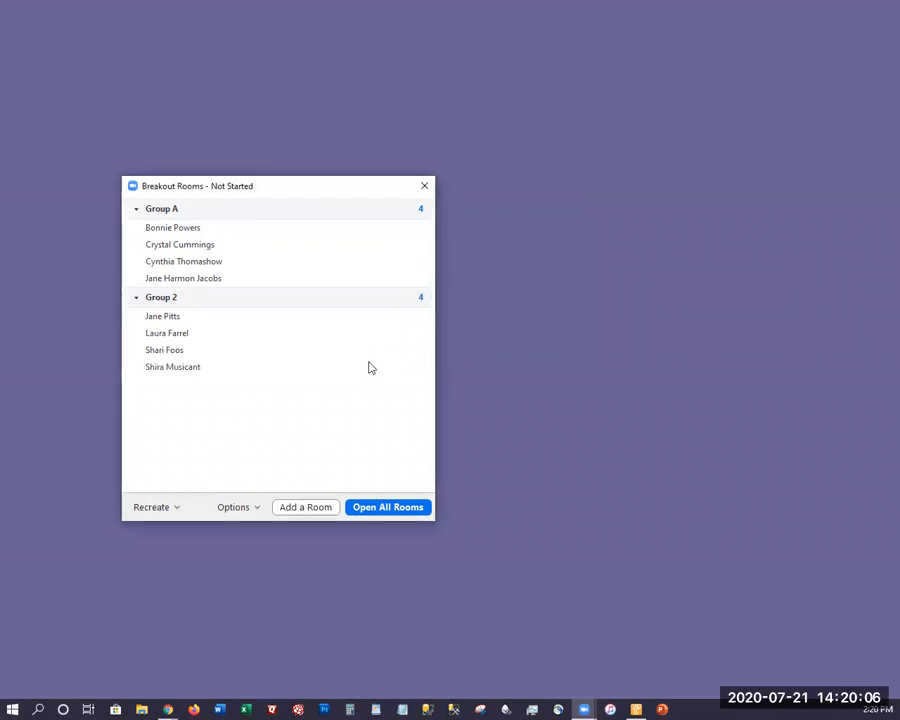
mouse_move(369, 355)
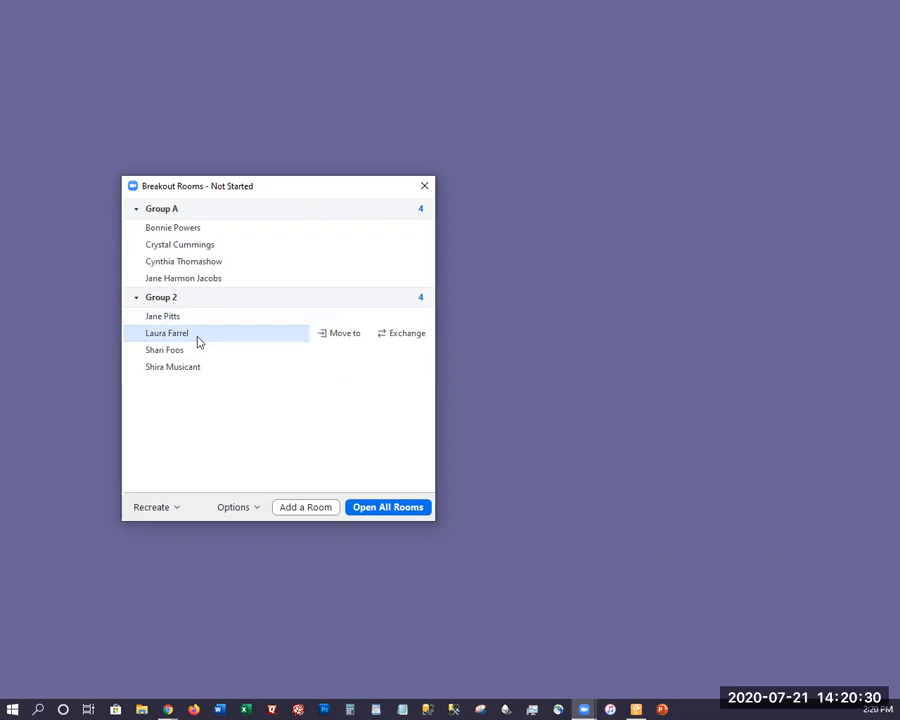
Recreate all breakout rooms with the eight participants assigned automatically into 4 rooms
left_click(164, 508)
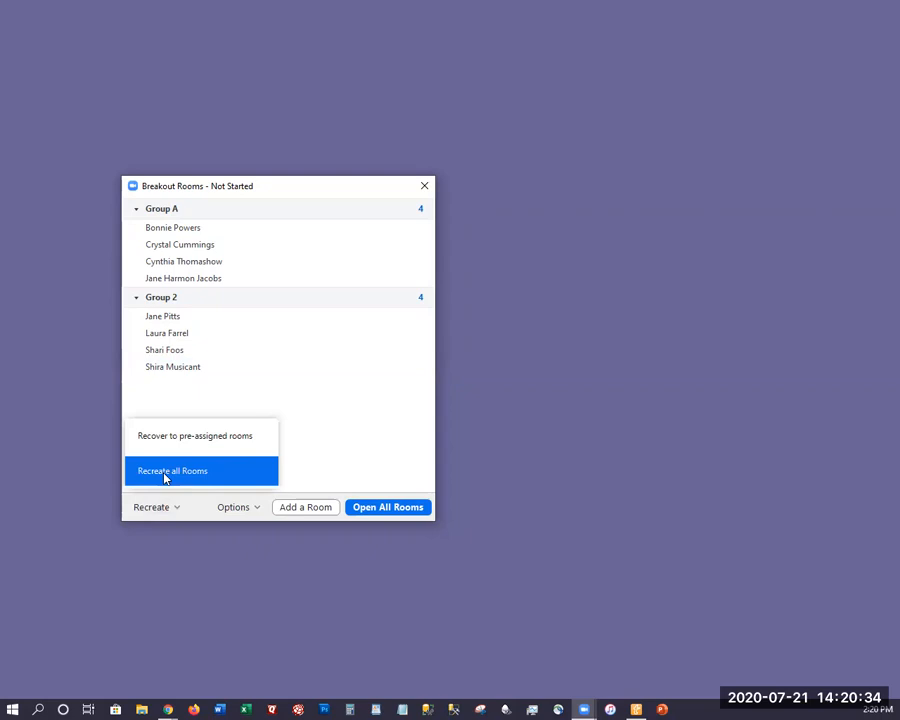
left_click(165, 476)
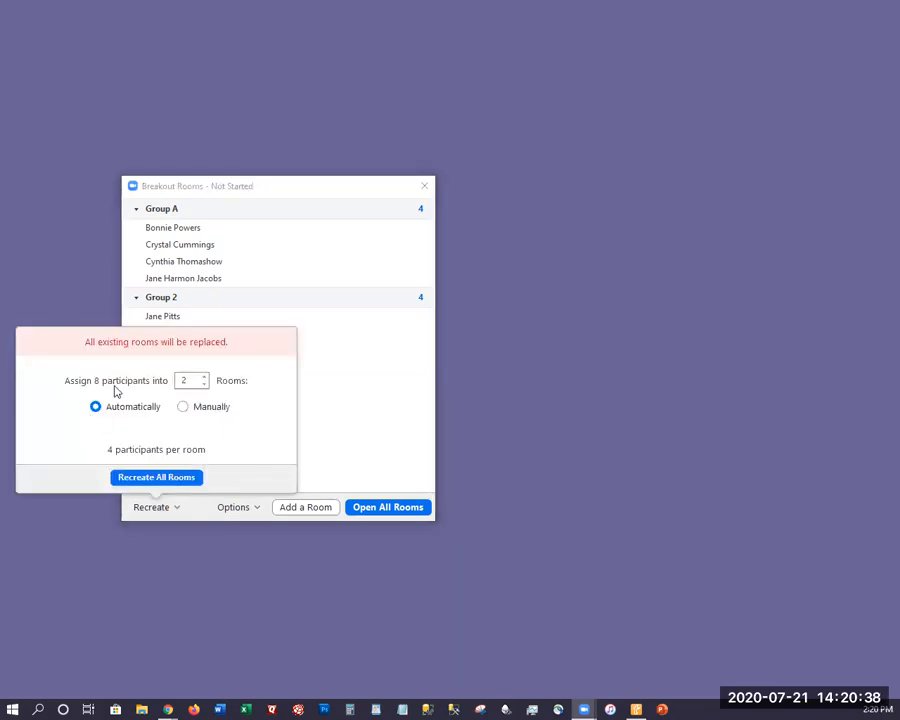
left_click(204, 377)
left_click(204, 377)
left_click(177, 478)
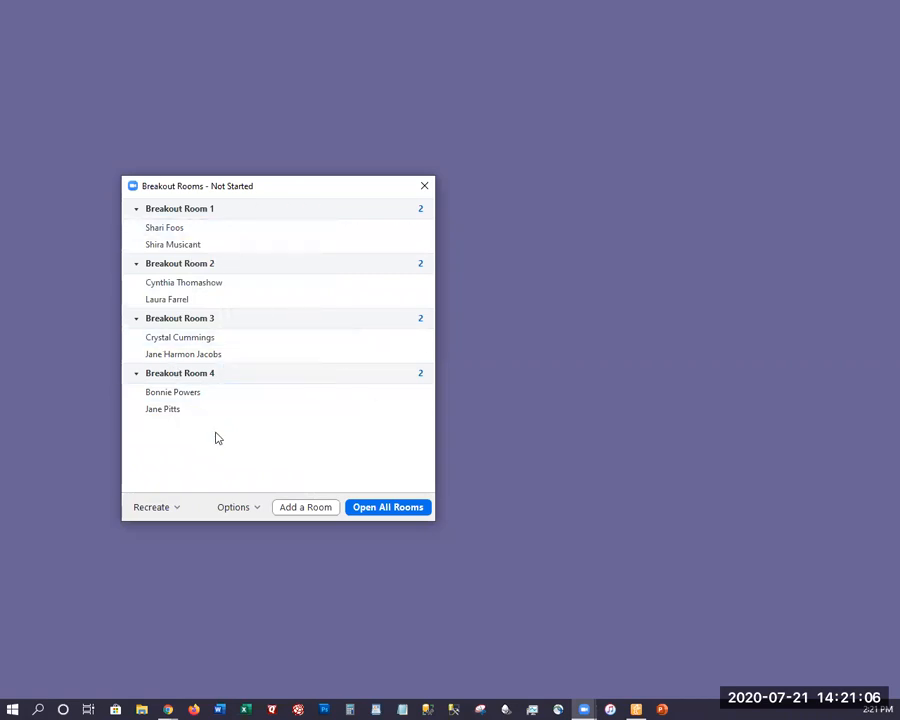
Recreate all breakout rooms as 4 rooms with participants assigned manually
left_click(157, 507)
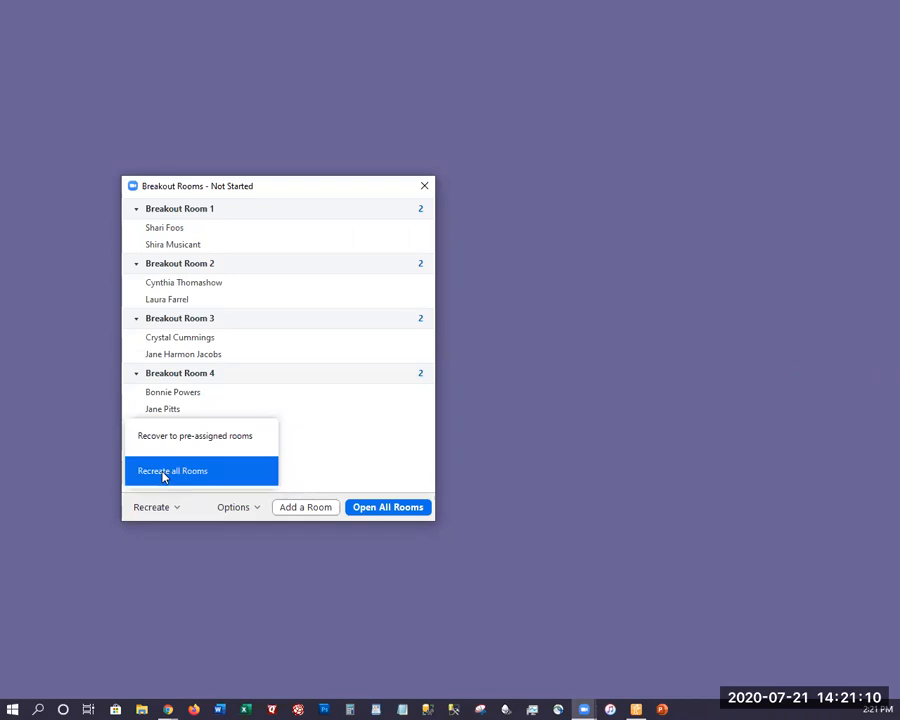
left_click(168, 468)
left_click(184, 407)
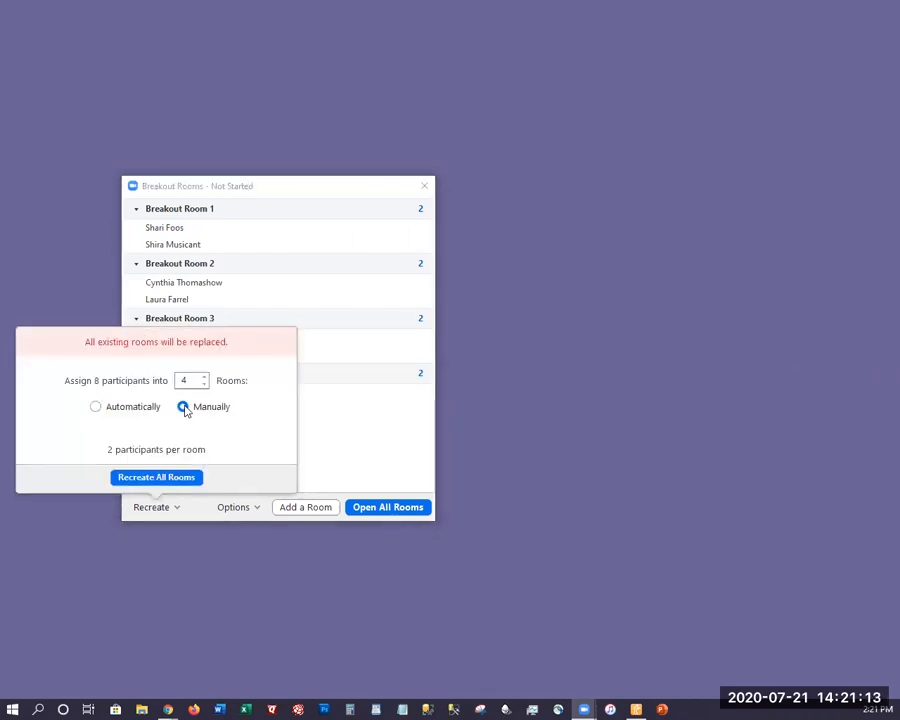
left_click(172, 481)
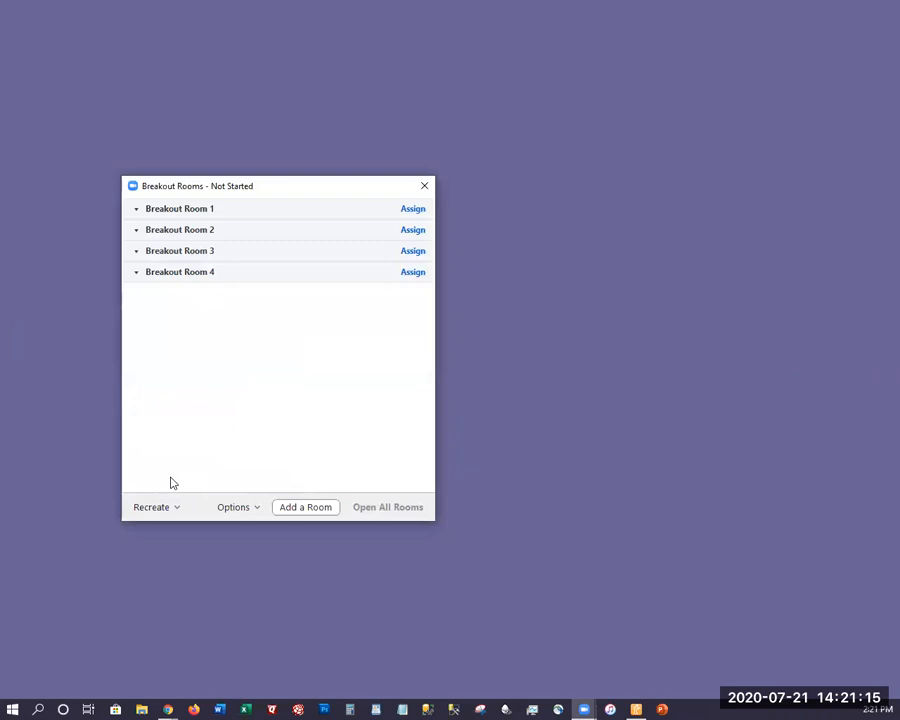
Assign the first two listed participants to Breakout Room 1 and the last two listed to Breakout Room 2
left_click(418, 211)
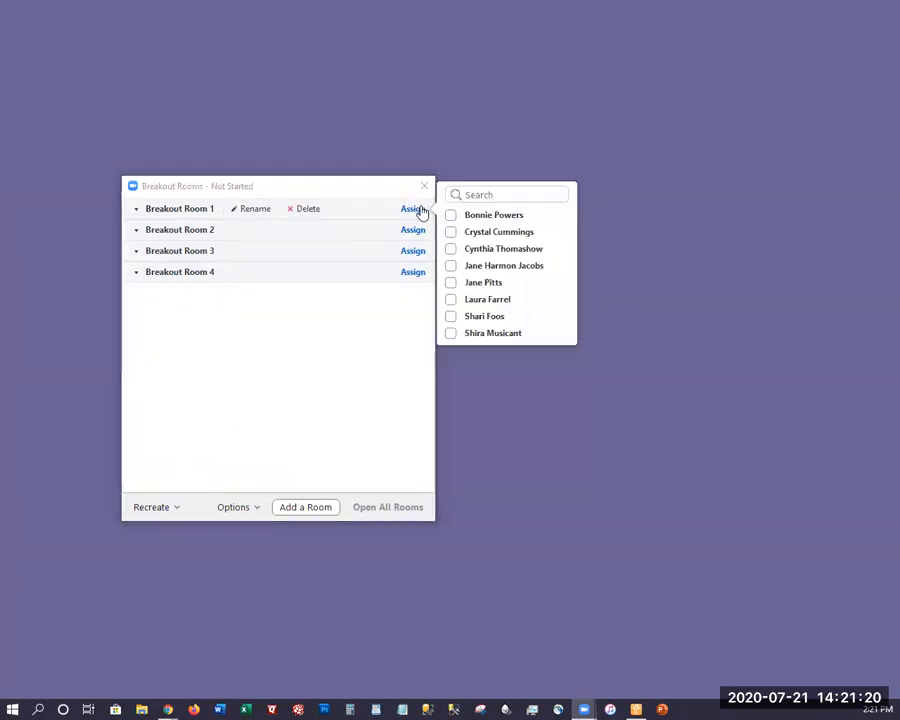
left_click(451, 216)
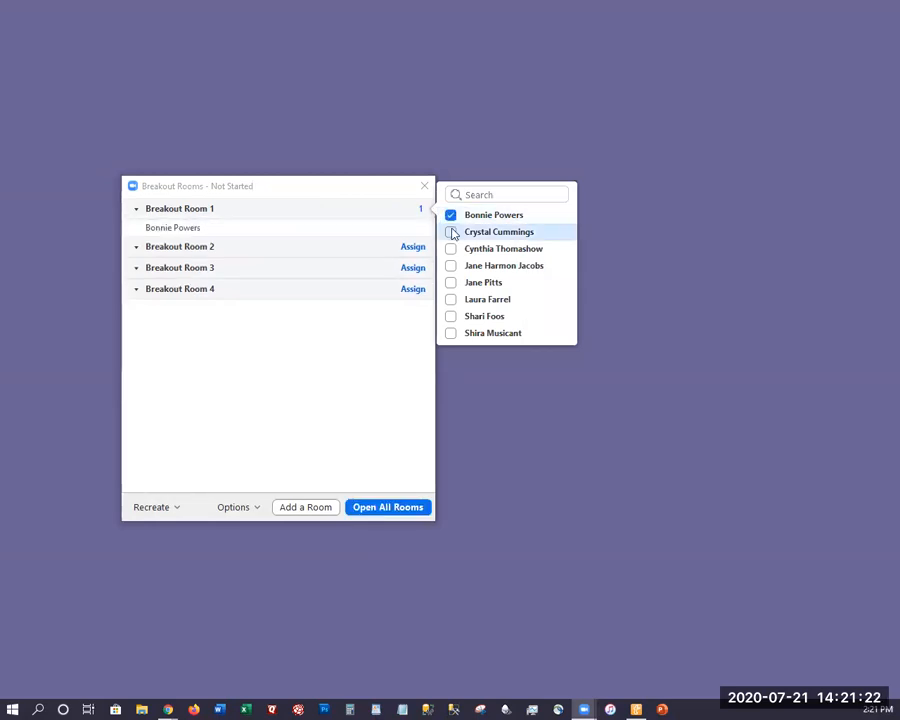
left_click(451, 231)
left_click(413, 264)
left_click(413, 264)
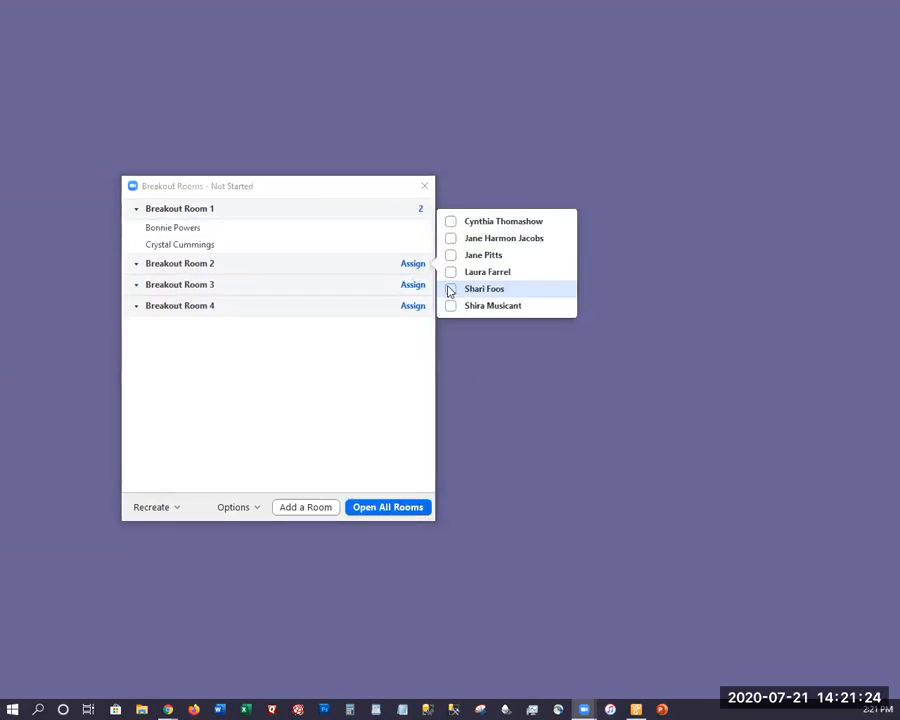
left_click(450, 290)
left_click(451, 306)
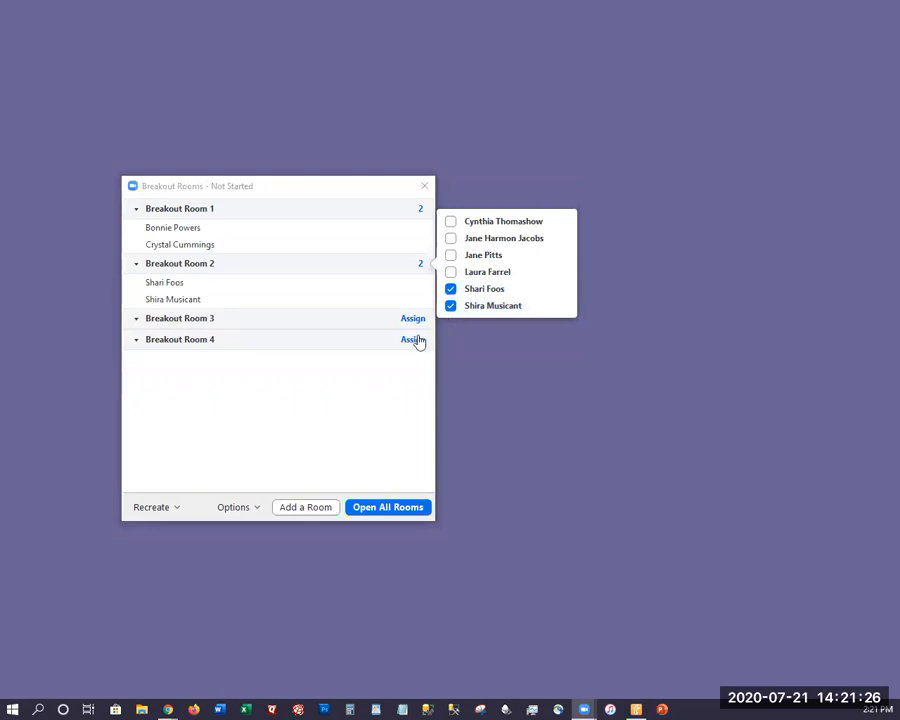
Assign the middle two of the four remaining participants to Breakout Room 3 and the other two to Breakout Room 4
left_click(407, 322)
left_click(428, 318)
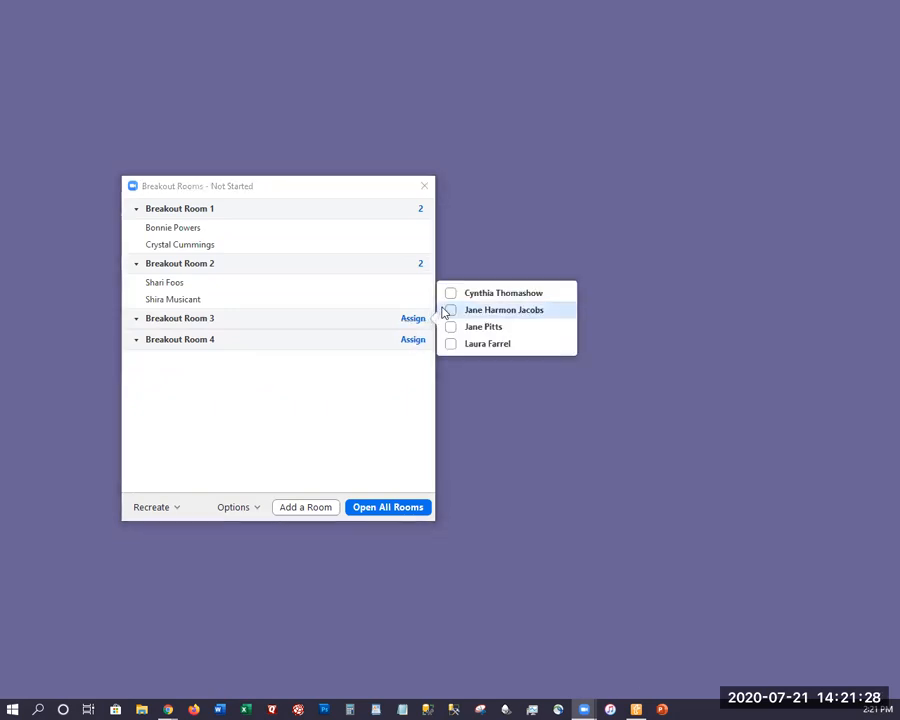
left_click(450, 310)
left_click(451, 326)
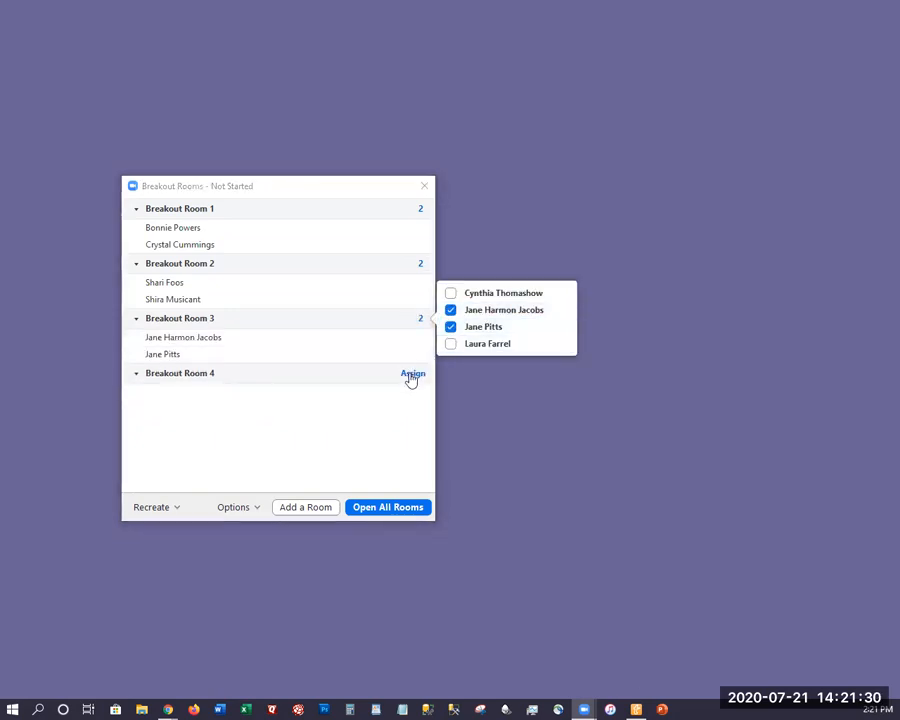
left_click(407, 376)
left_click(406, 376)
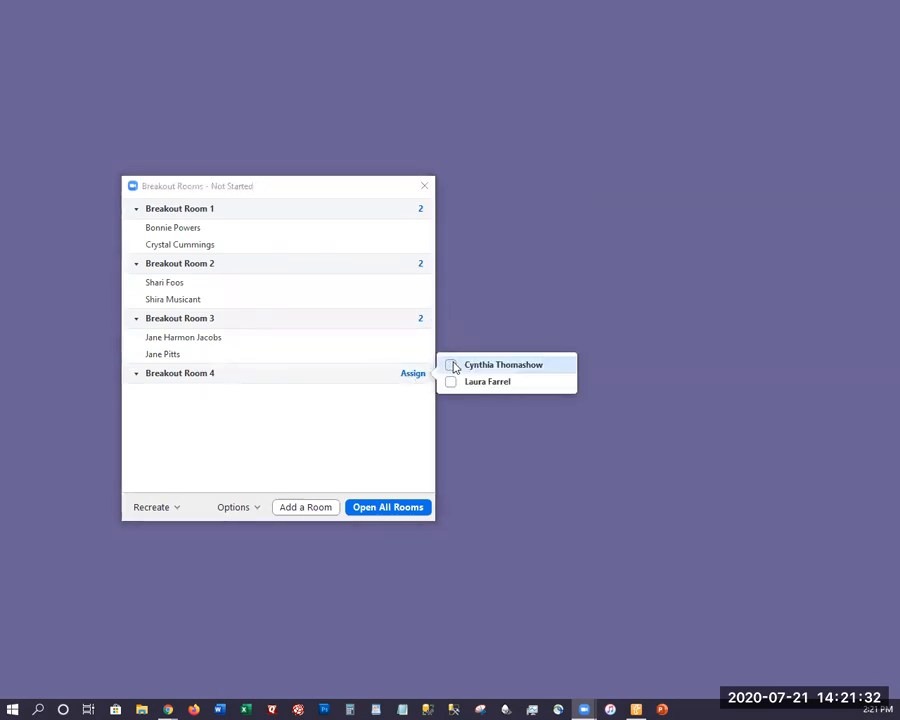
left_click(450, 365)
left_click(451, 382)
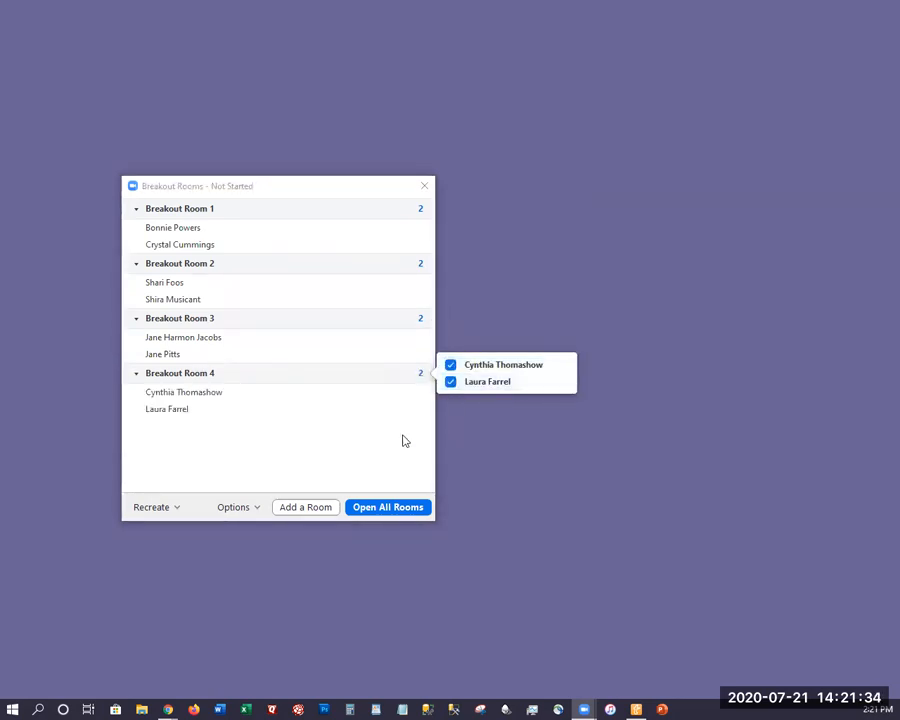
left_click(355, 437)
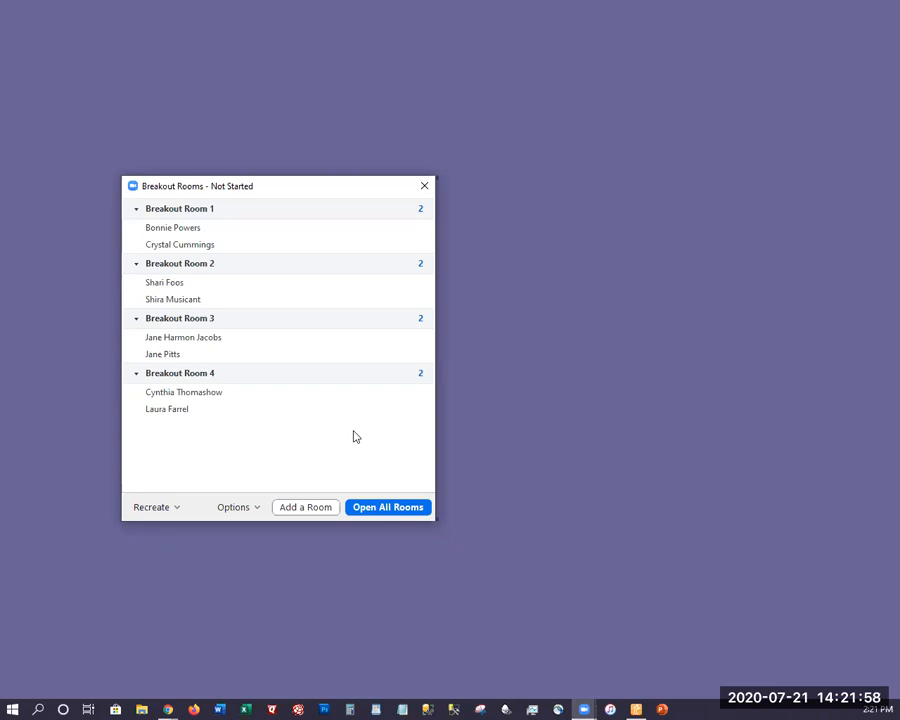
Turn off automatic closing of the breakout rooms after 10 minutes in the breakout options, leaving the time-up notification off
left_click(224, 508)
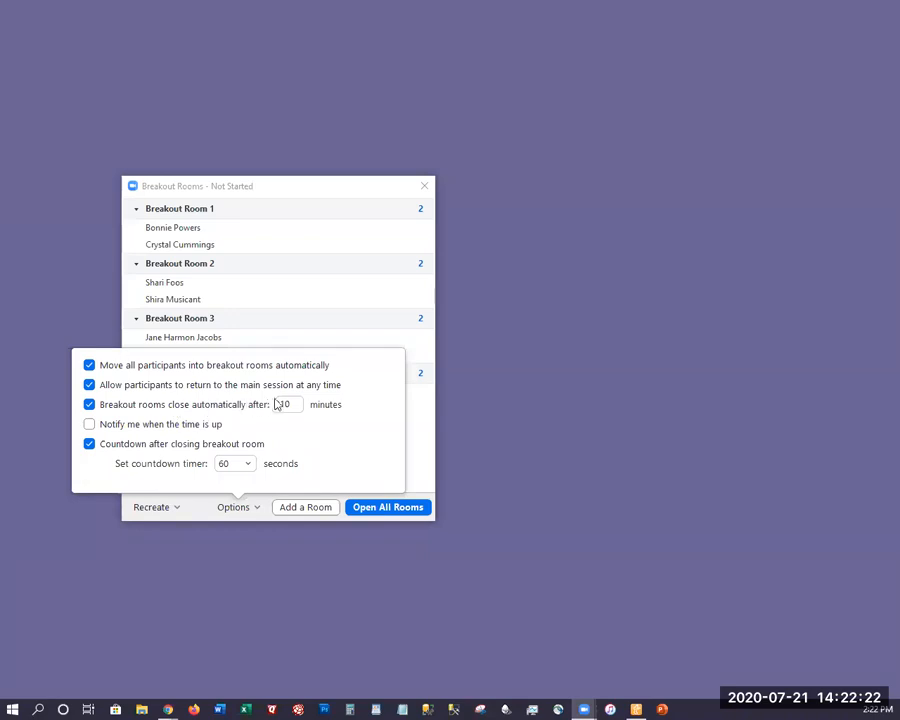
left_click(89, 407)
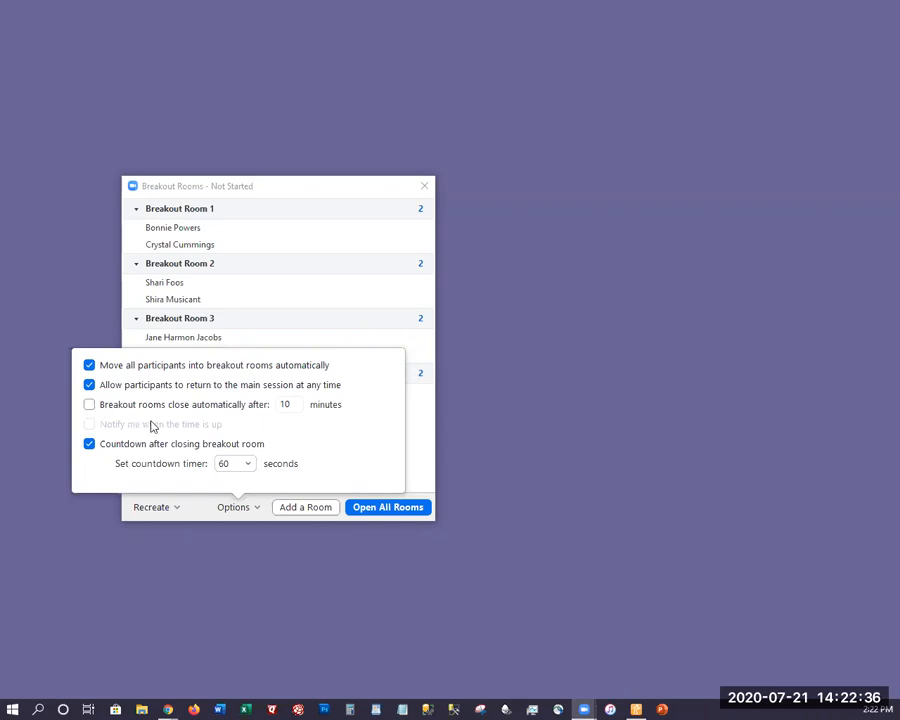
left_click(89, 404)
left_click(89, 427)
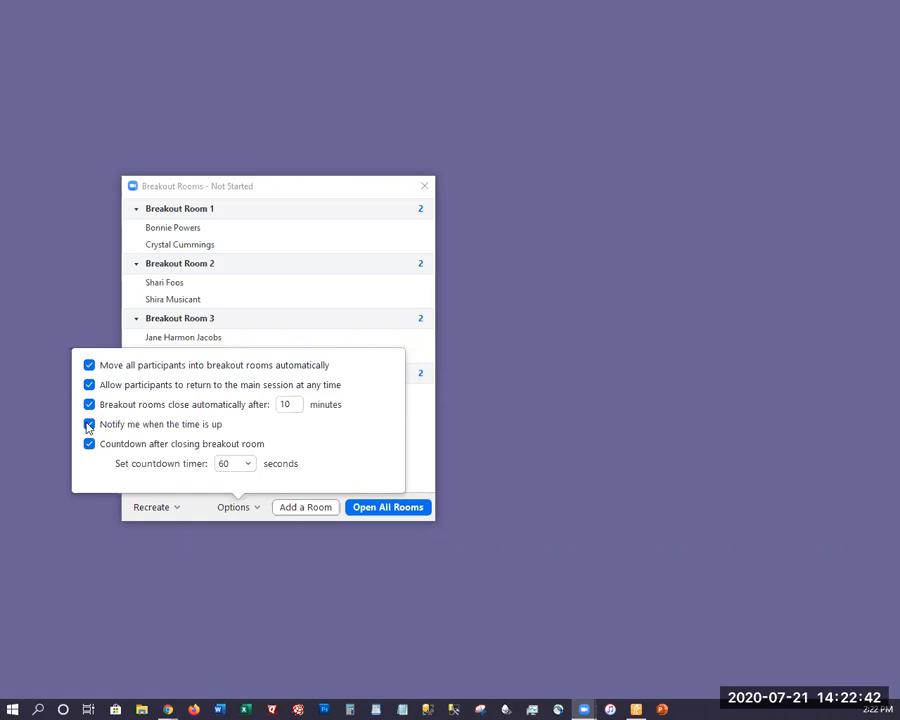
left_click(89, 425)
left_click(89, 405)
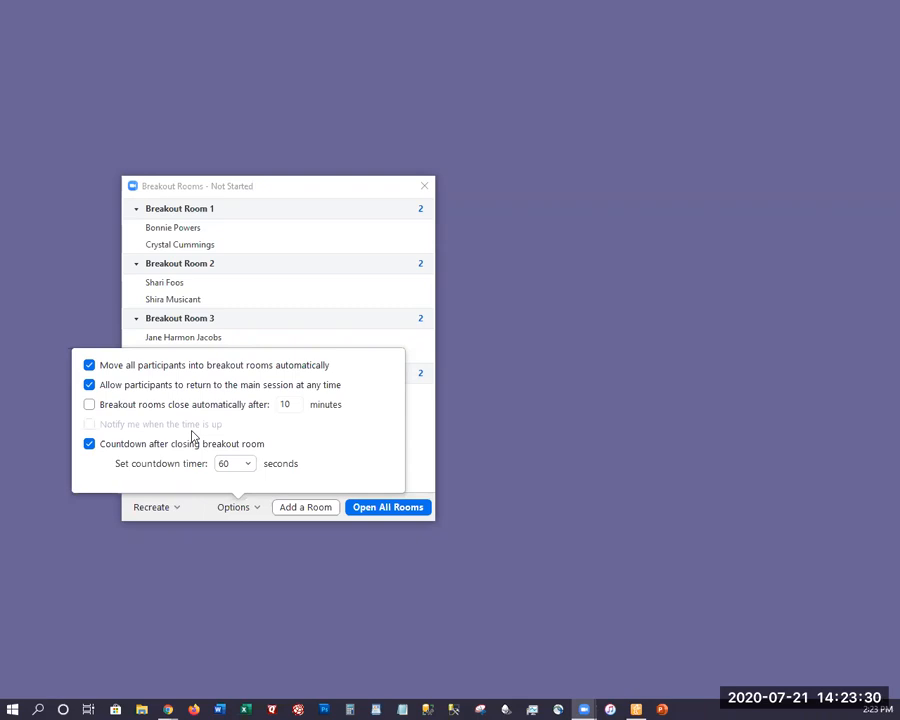
Choose 60 seconds for the countdown timer after closing breakout rooms and close the options
left_click(238, 465)
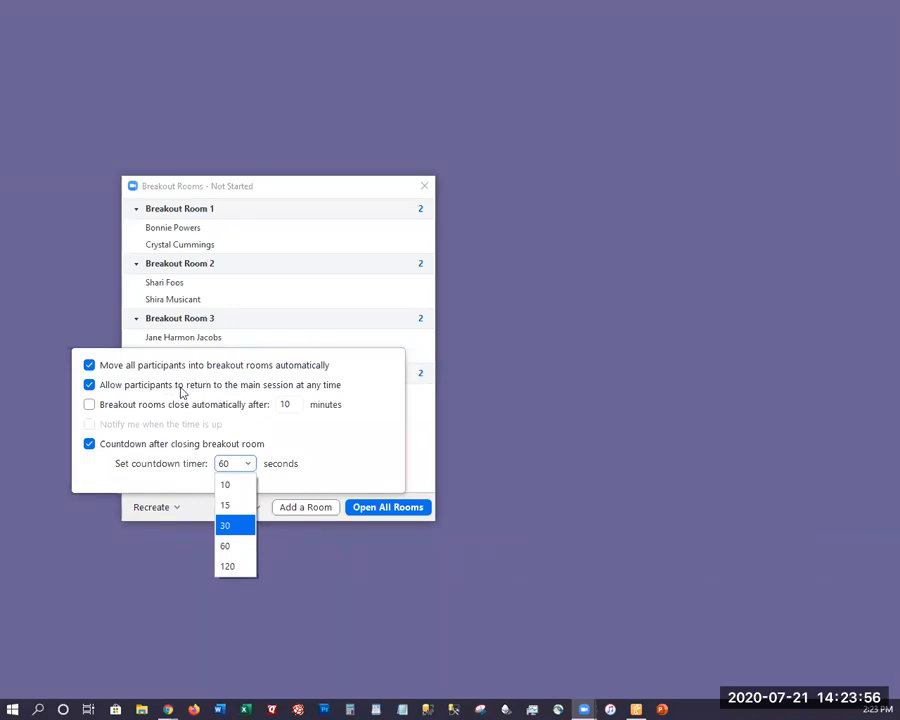
left_click(228, 547)
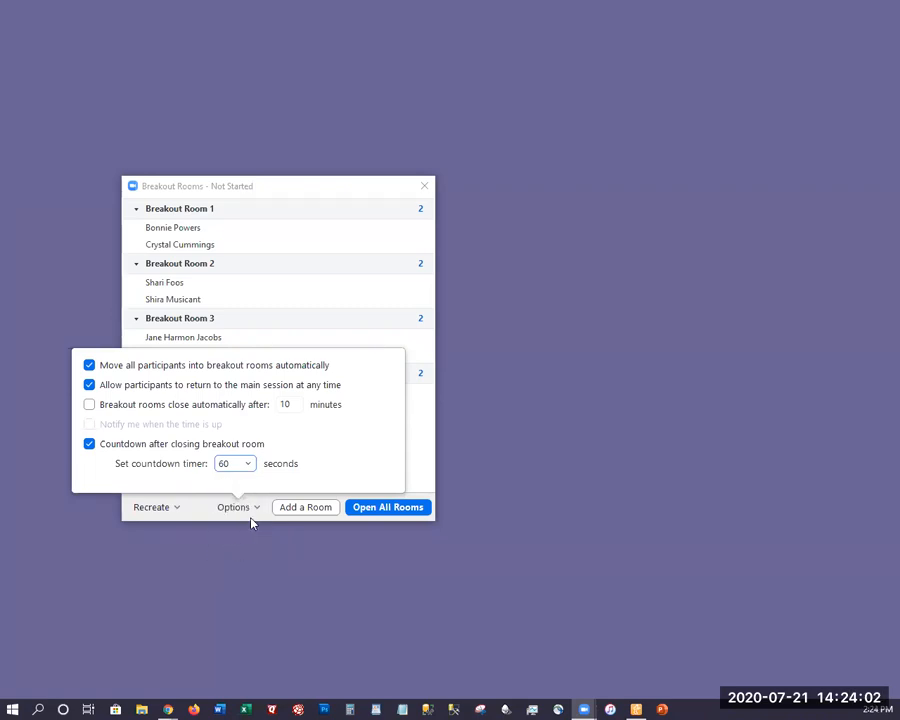
left_click(416, 453)
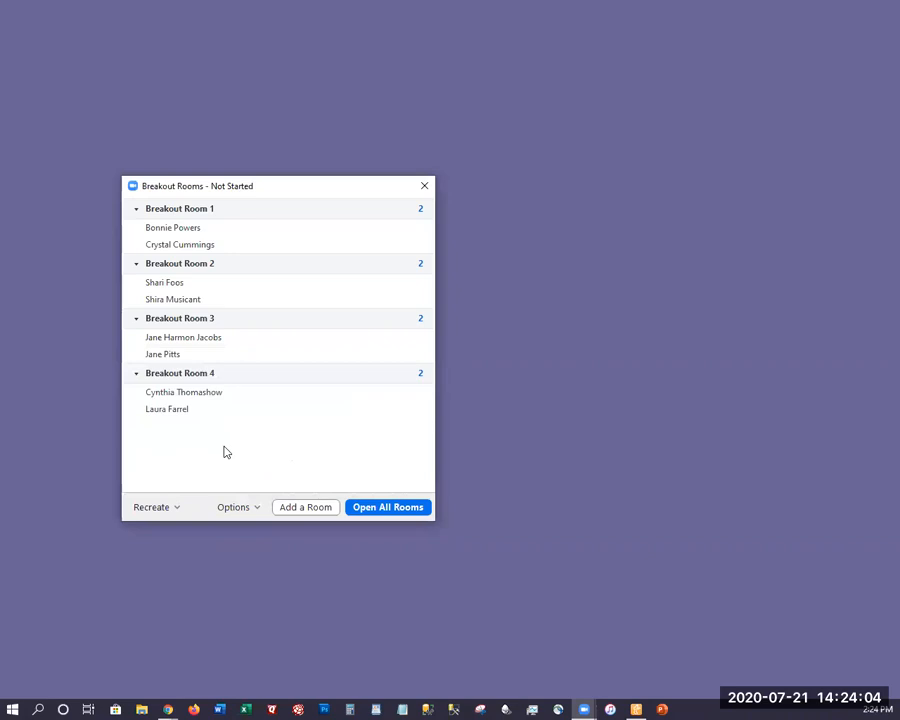
Recreate all breakout rooms as 1 room with manual participant assignment
mouse_move(335, 401)
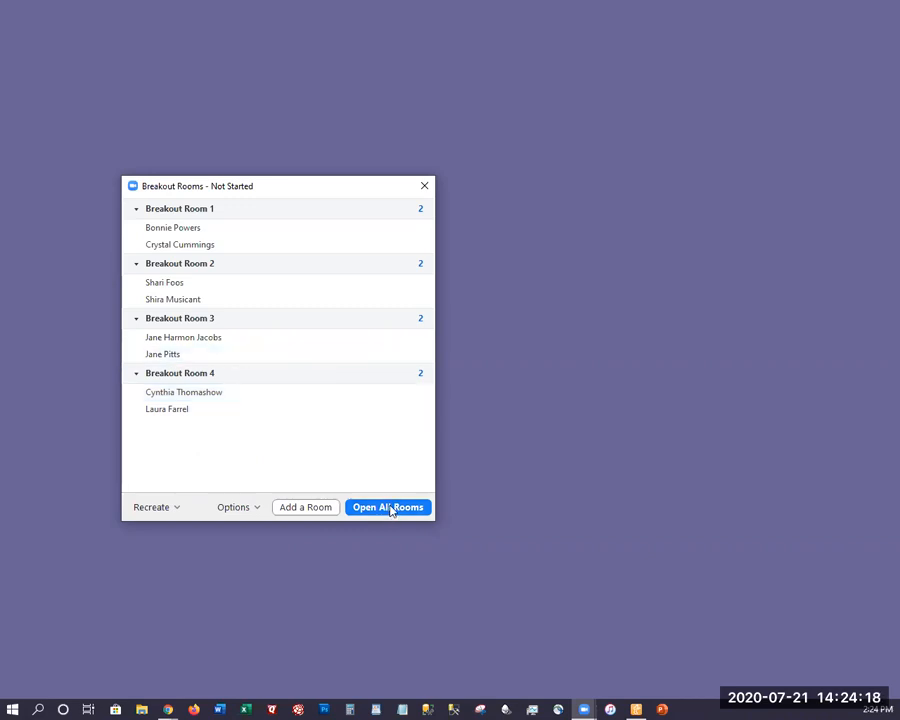
left_click(140, 508)
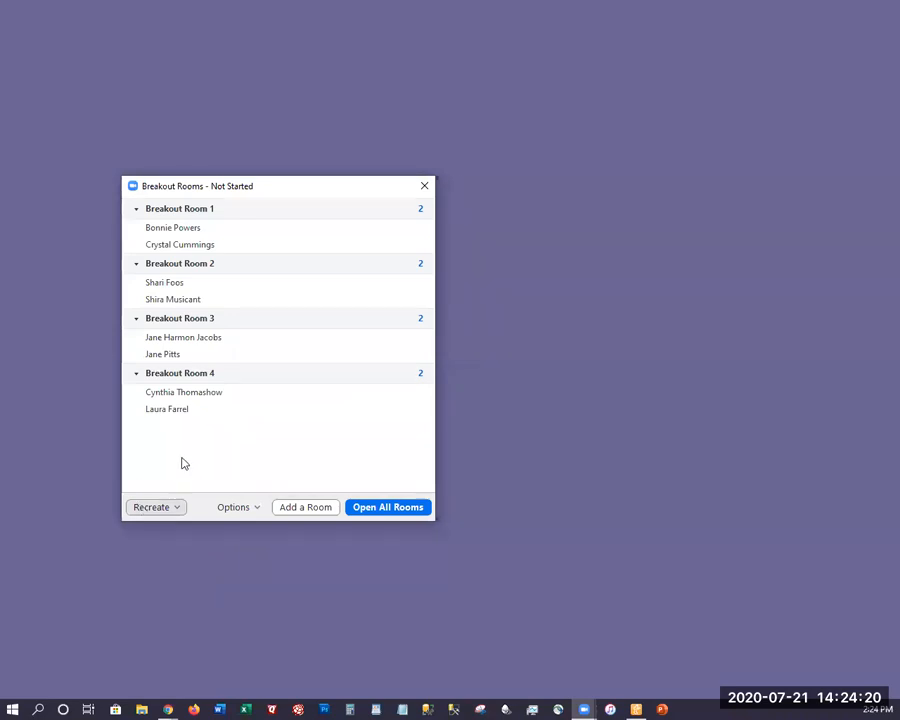
left_click(186, 478)
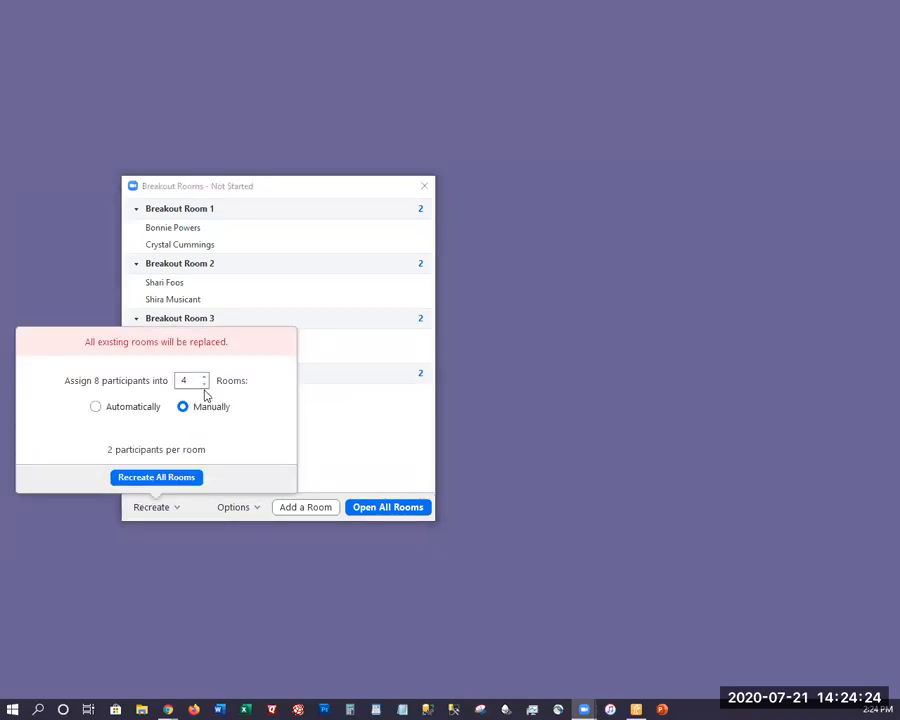
left_click(204, 385)
left_click(204, 385)
left_click(204, 385)
left_click(179, 479)
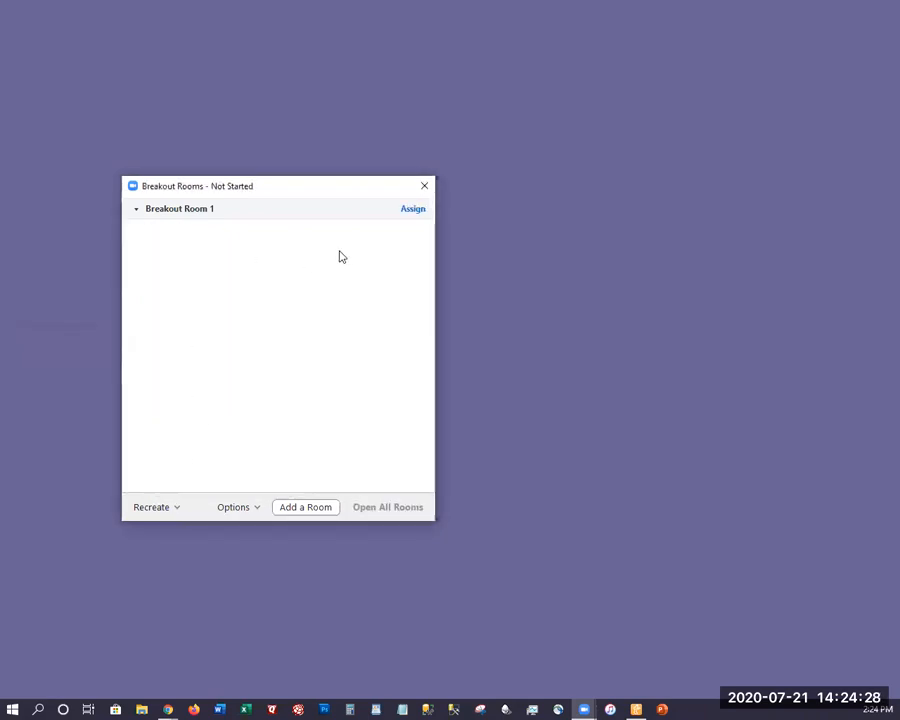
Assign the first listed participant to Breakout Room 1 and open all rooms
left_click(413, 210)
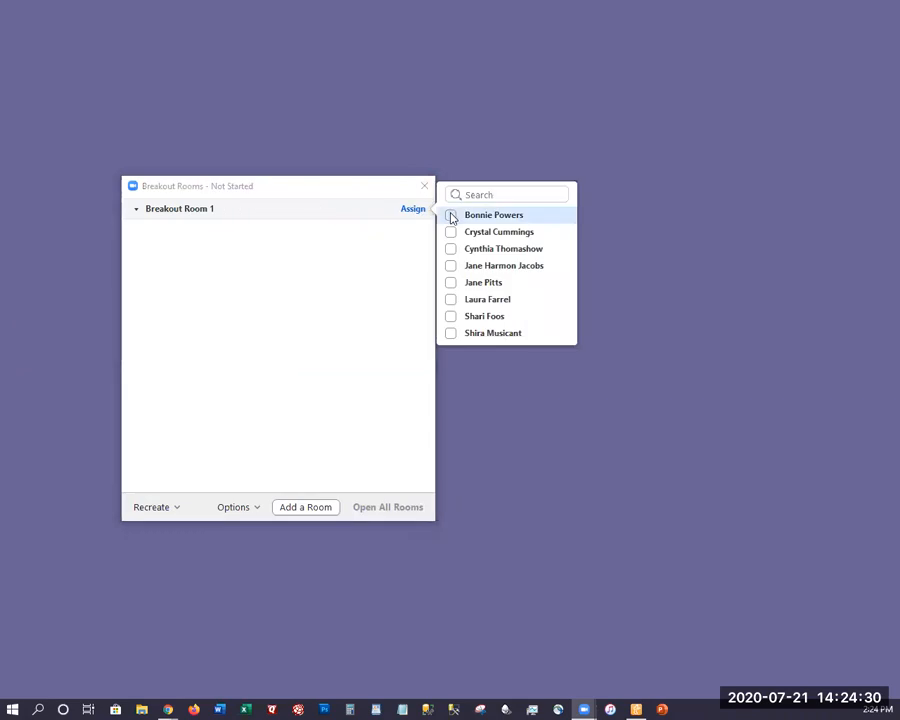
left_click(451, 216)
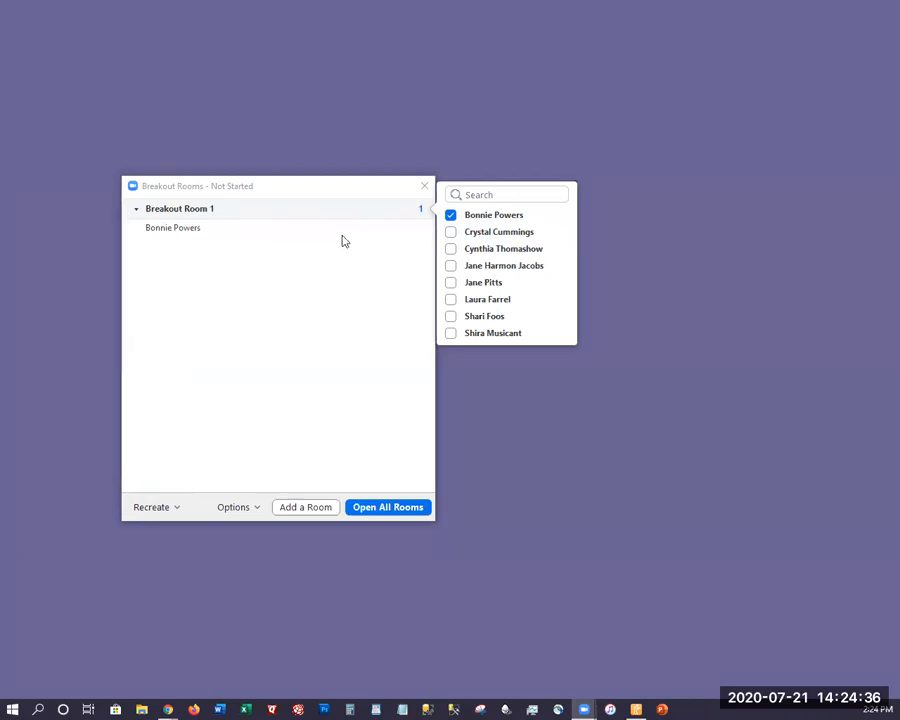
left_click(378, 502)
left_click(388, 512)
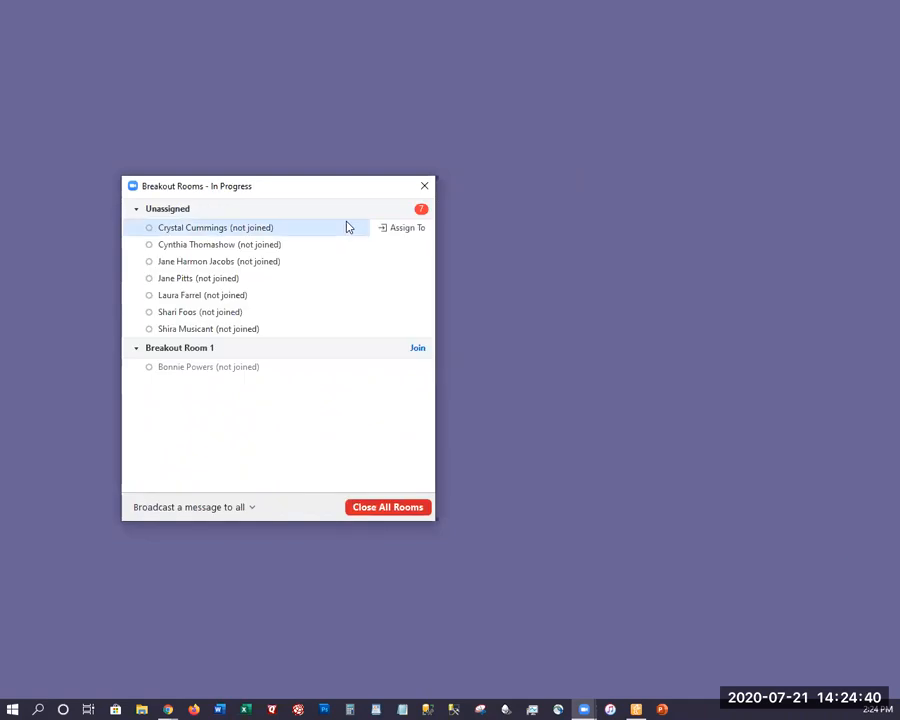
Move the Breakout Rooms window to a more central spot and view the room choices for the first unassigned participant without assigning
left_click_drag(337, 181, 569, 134)
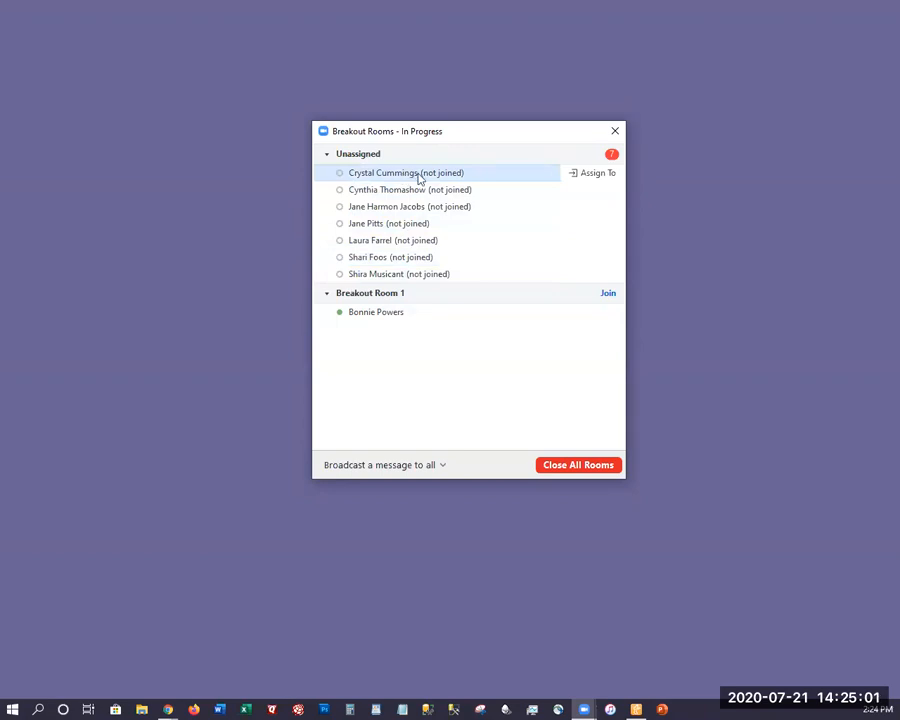
left_click(595, 180)
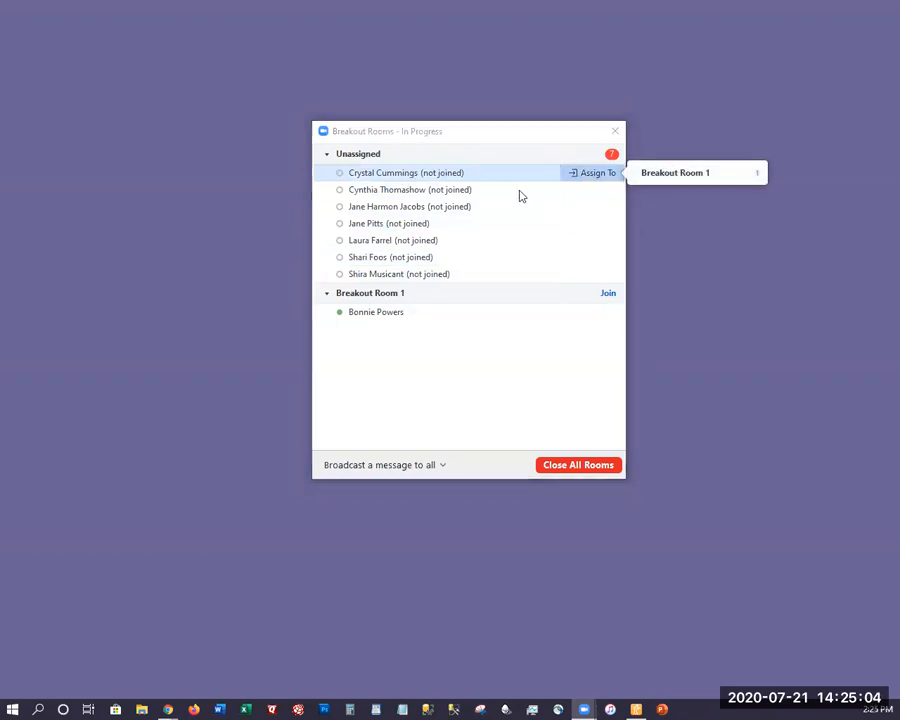
left_click(532, 240)
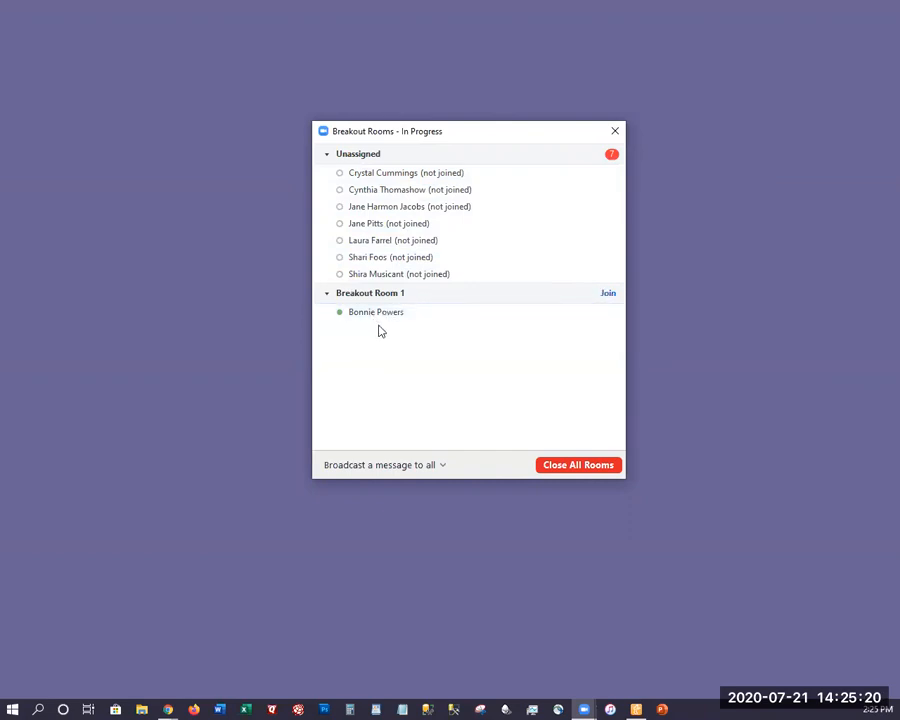
Broadcast the message "Whatever you type will show in all Breakout Rooms" to all rooms
left_click(430, 466)
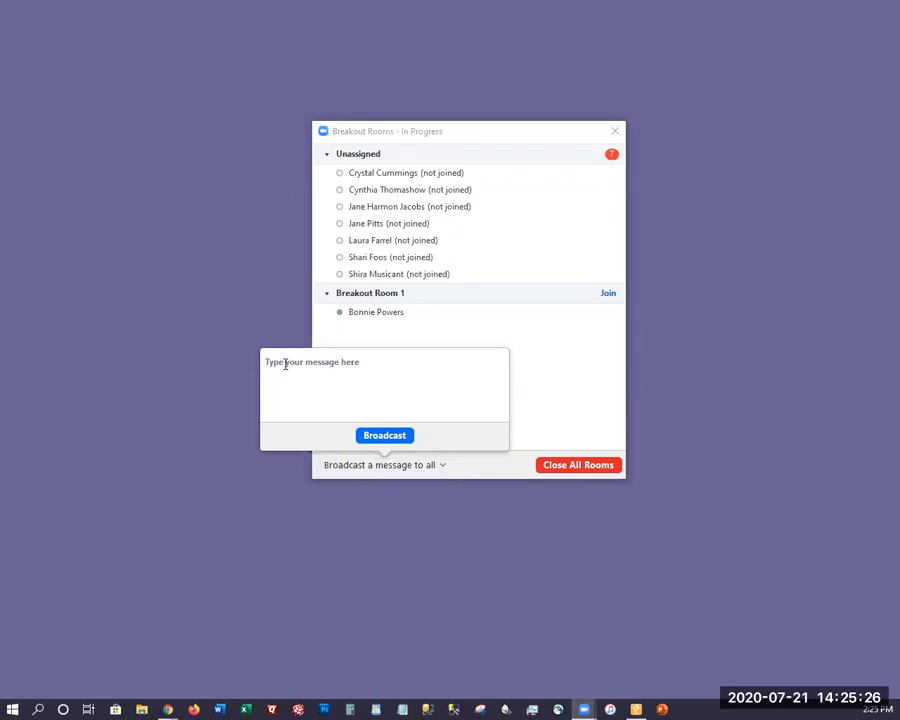
left_click(295, 369)
type("Whatever you t")
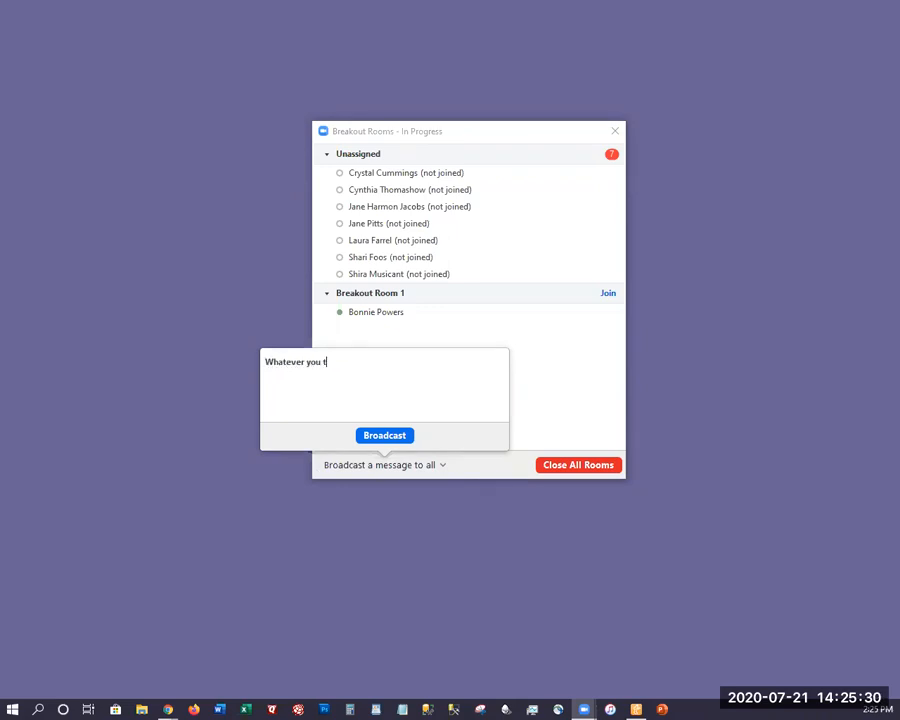
type("ype will show in all Brea")
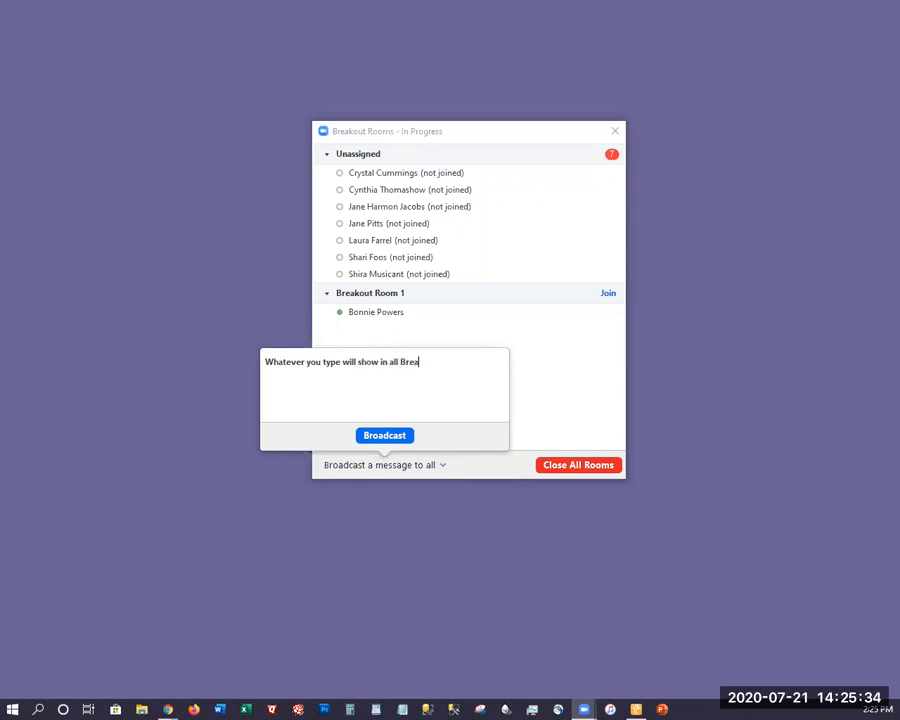
type("kout Rooms")
left_click(384, 436)
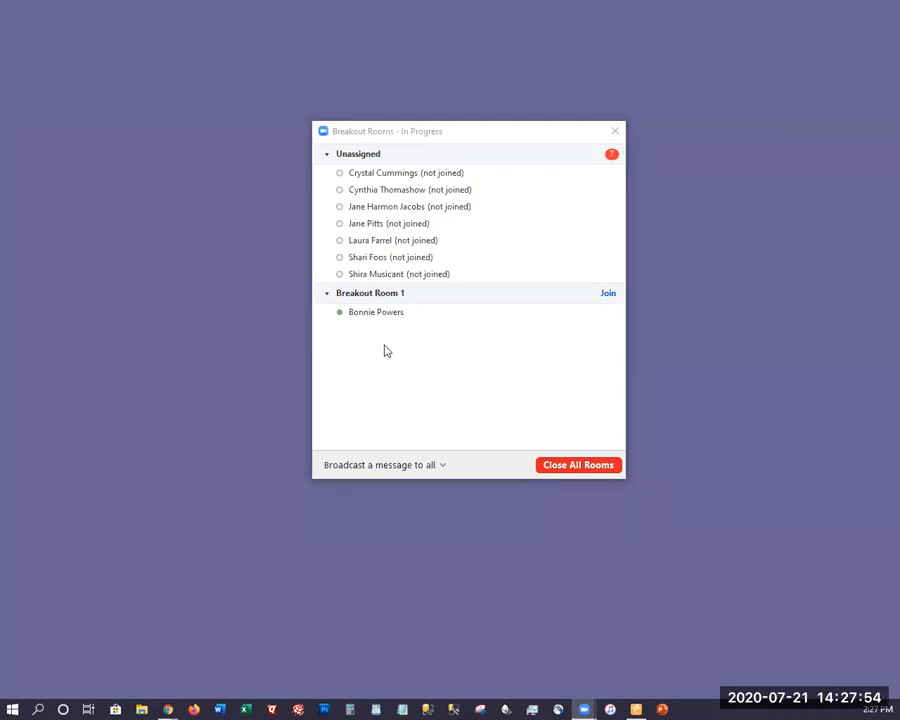
Close all breakout rooms and recreate them as 2 rooms with automatic participant assignment
left_click(565, 468)
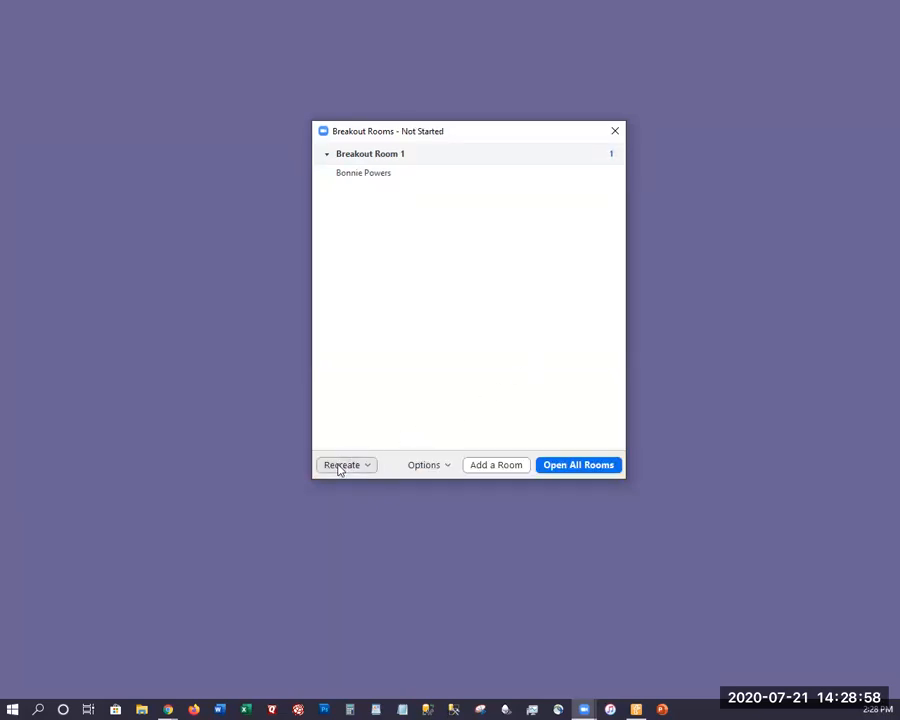
left_click(341, 466)
left_click(349, 433)
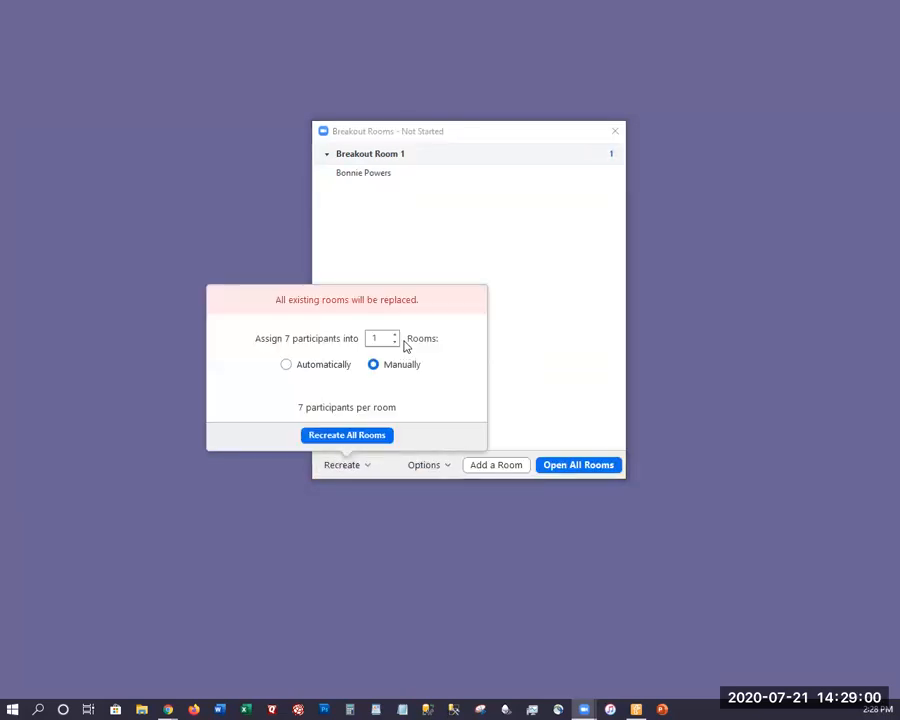
left_click(395, 335)
left_click(310, 368)
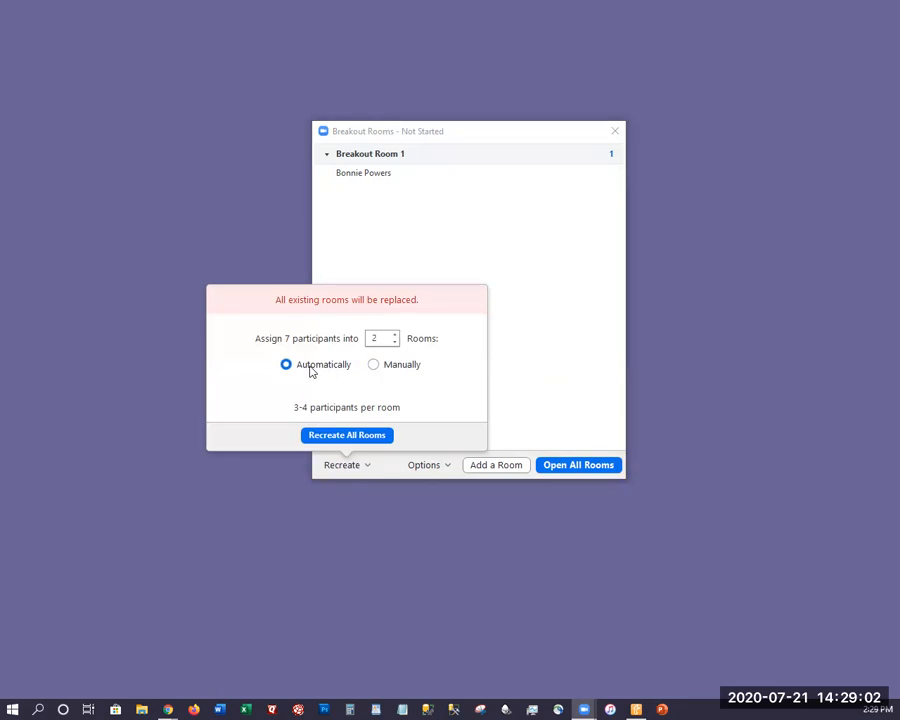
left_click(342, 434)
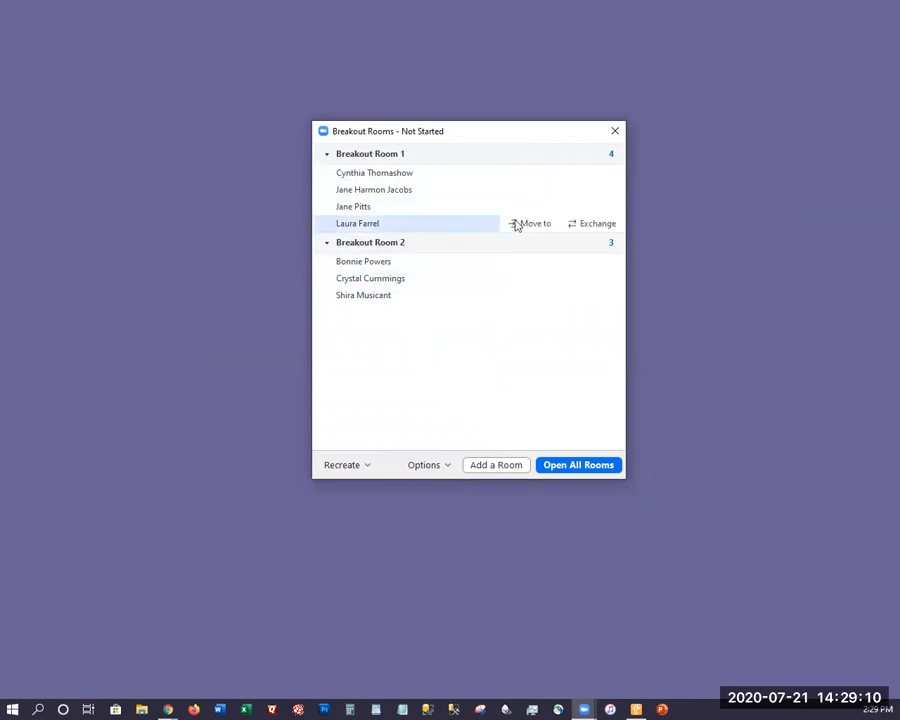
Move the last listed participant in Breakout Room 1 to Breakout Room 2
left_click(530, 223)
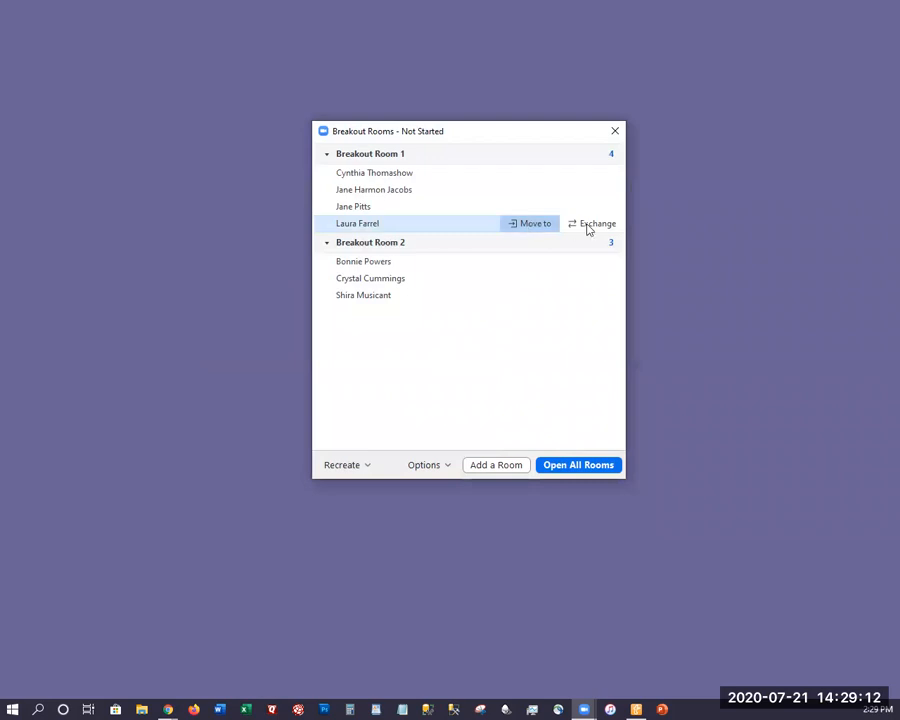
left_click(592, 225)
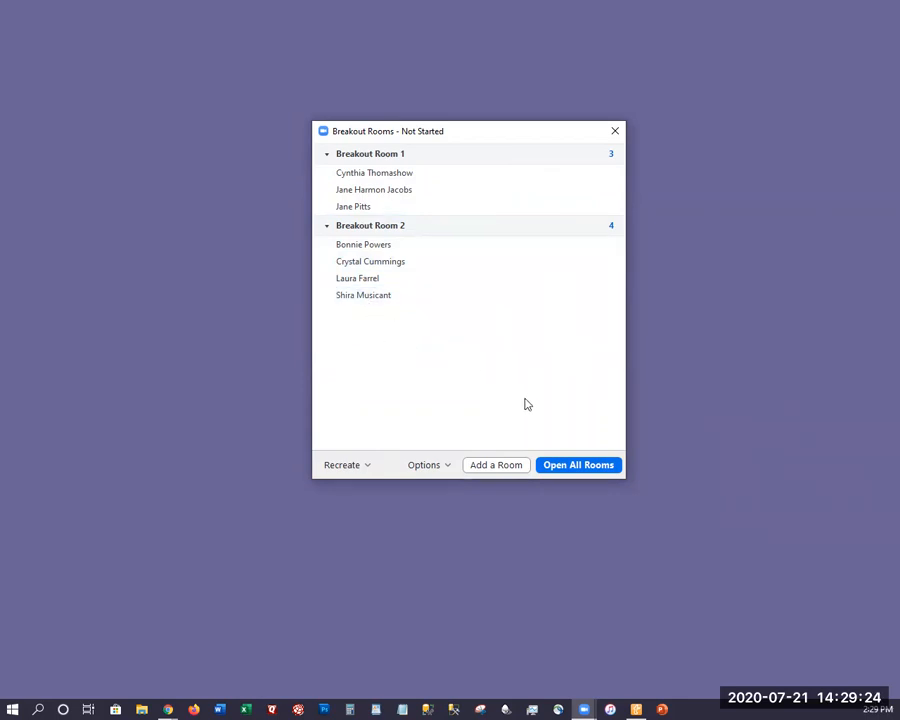
Set the countdown timer after closing breakout rooms to 30 seconds and open all rooms
left_click(410, 467)
left_click(420, 421)
left_click(418, 482)
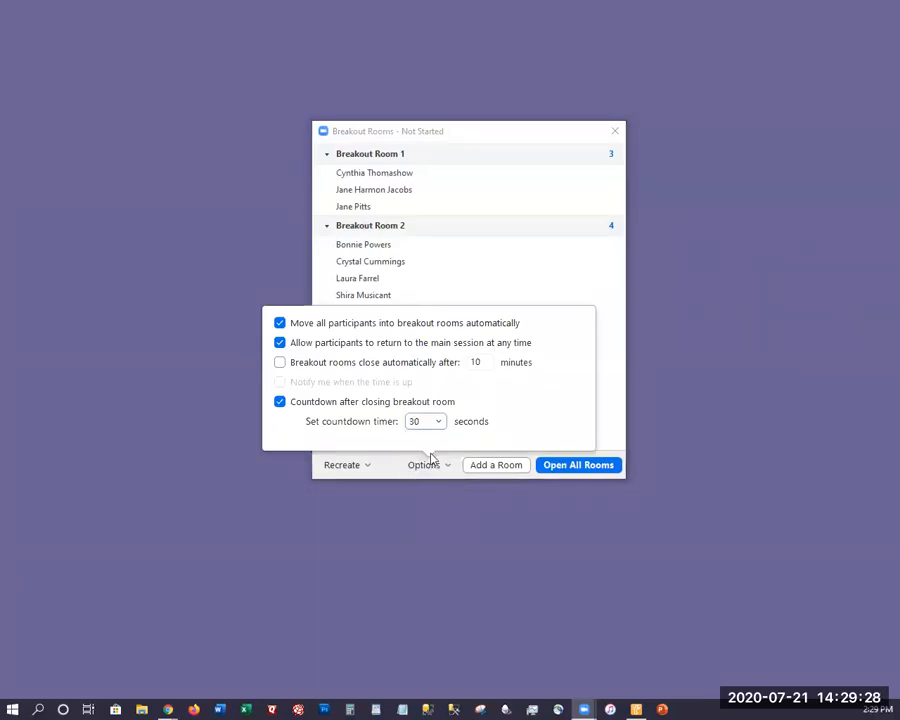
left_click(673, 414)
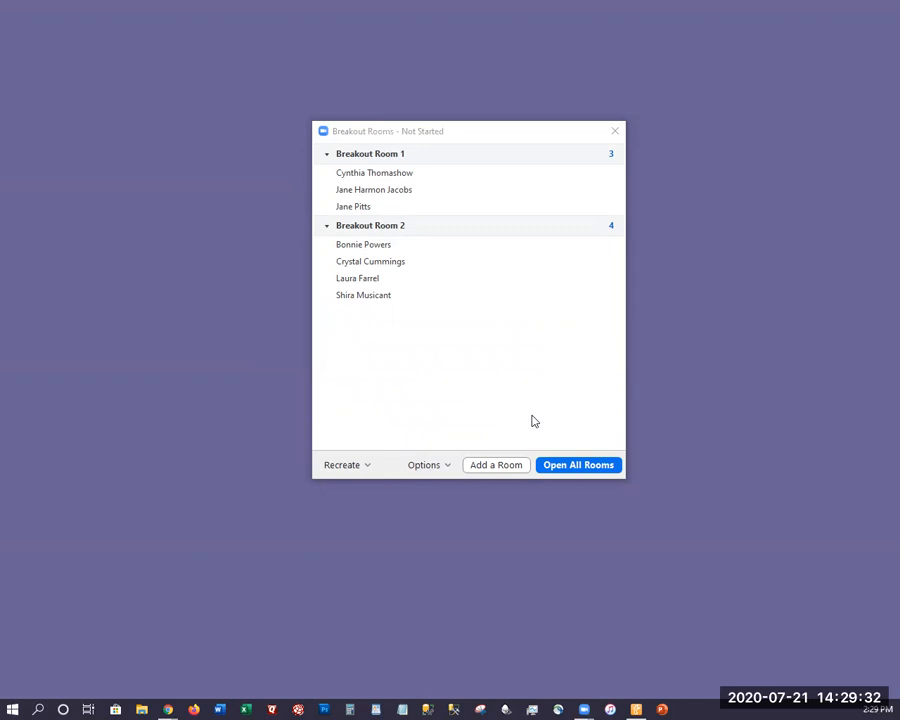
left_click(566, 467)
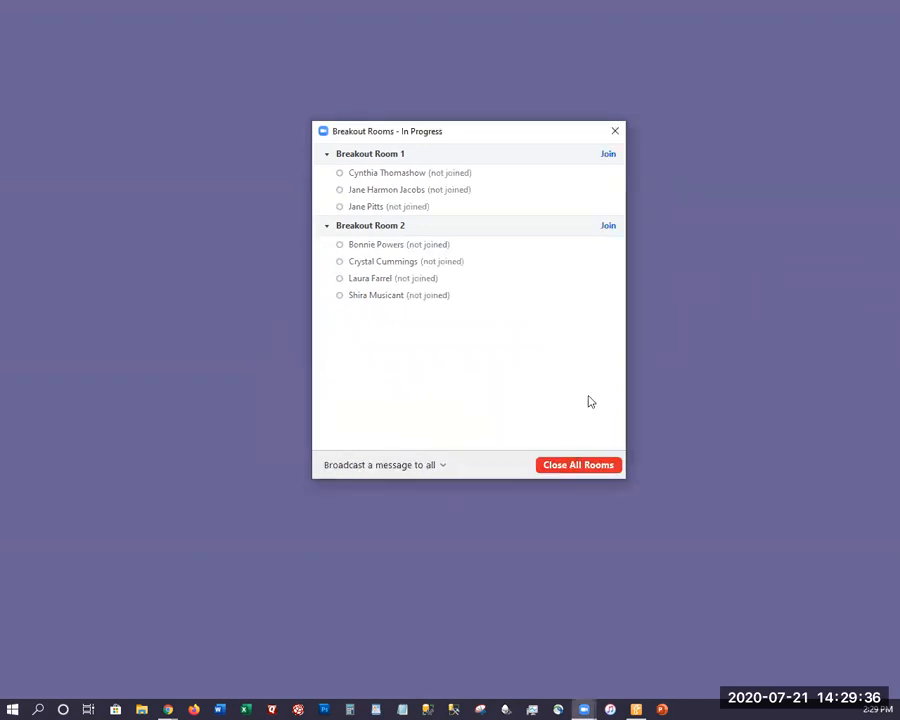
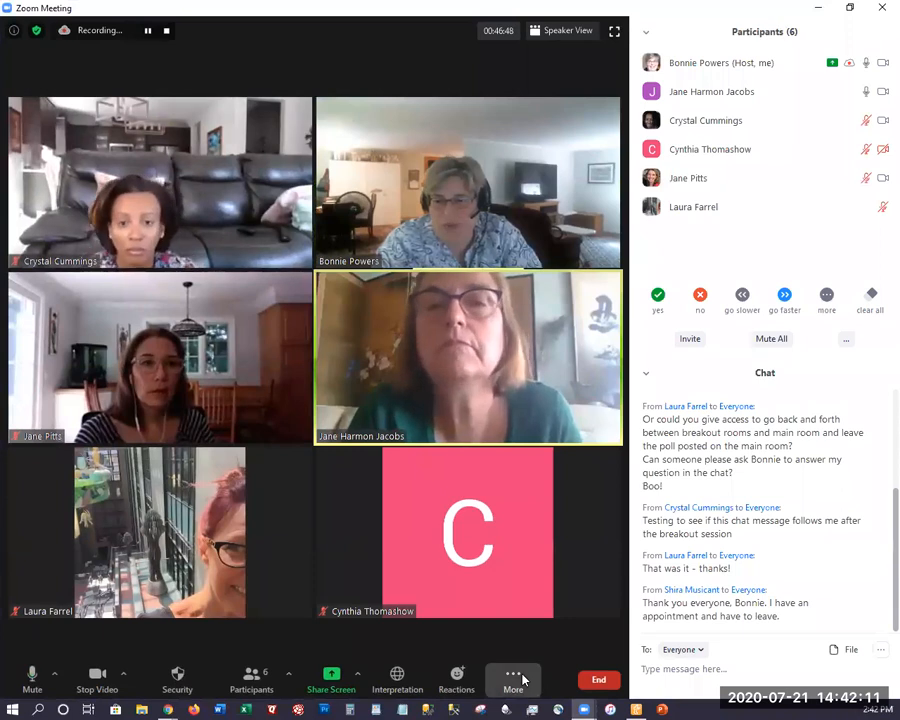
Hide the meeting's chat and participants panels so only the video gallery remains
left_click(519, 673)
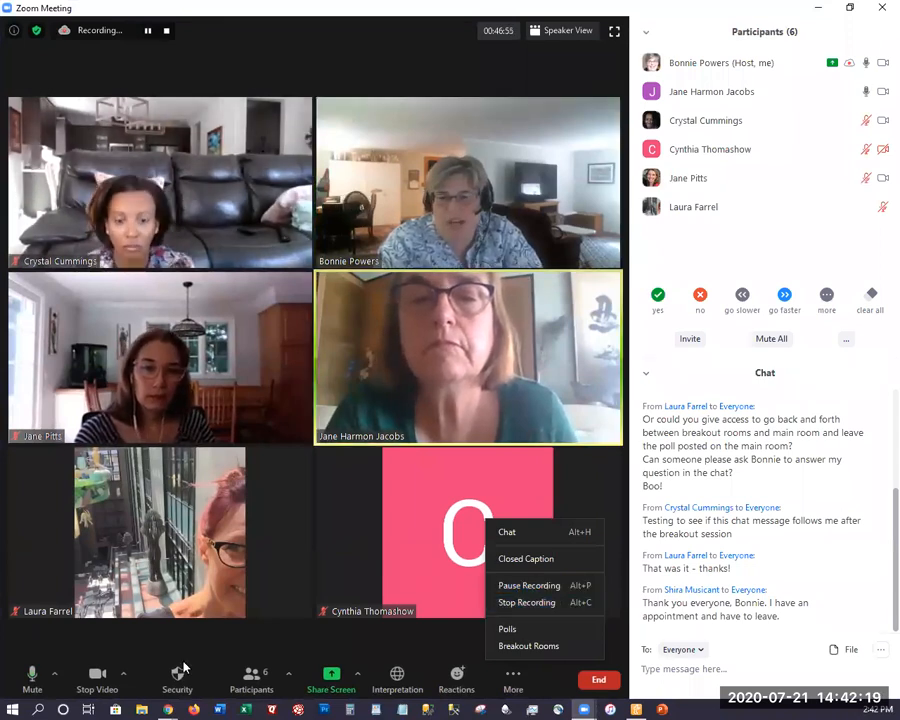
left_click(245, 682)
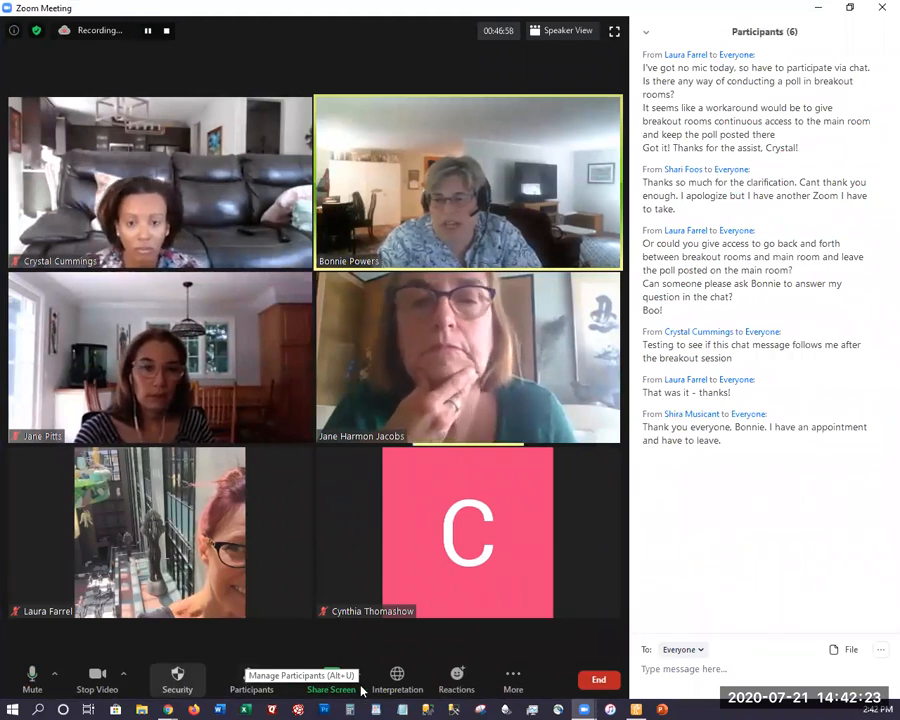
left_click(514, 680)
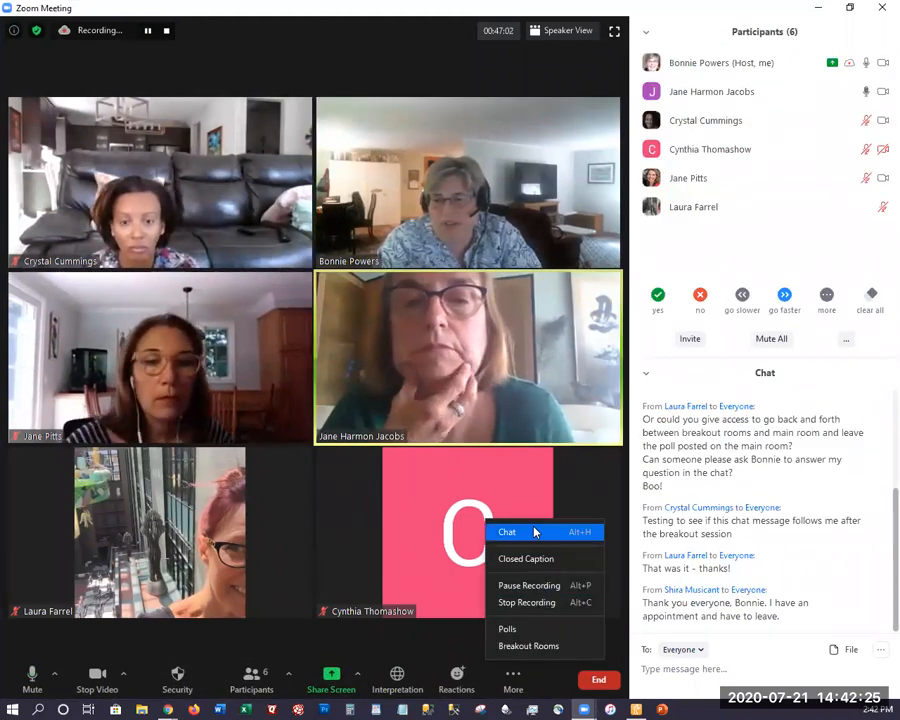
left_click(530, 533)
left_click(250, 676)
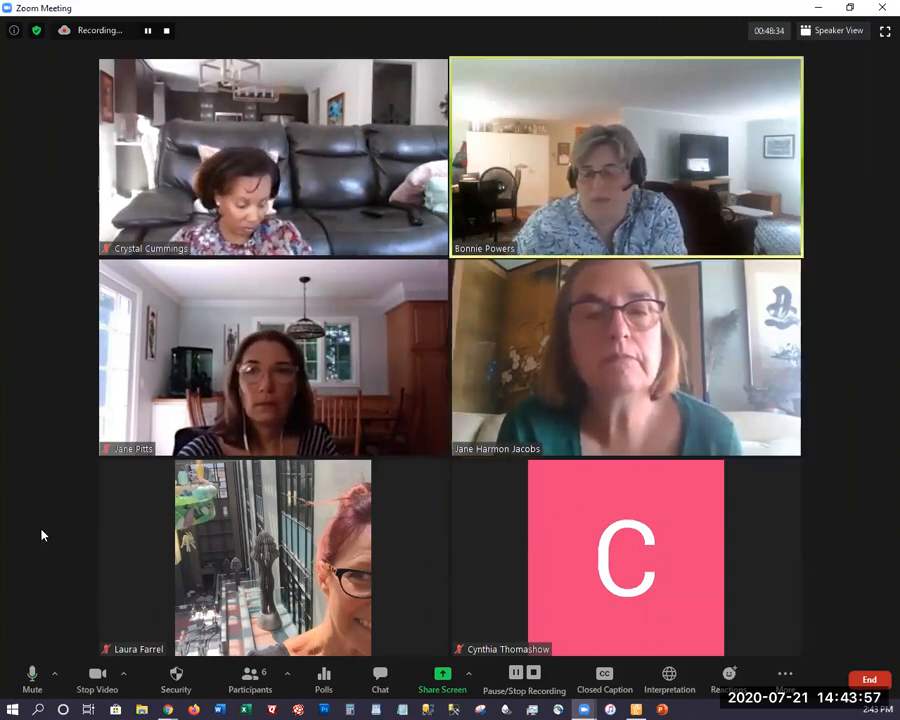
Show the participants list again, examine the host's options for the fifth listed participant, and dismiss them
left_click(262, 680)
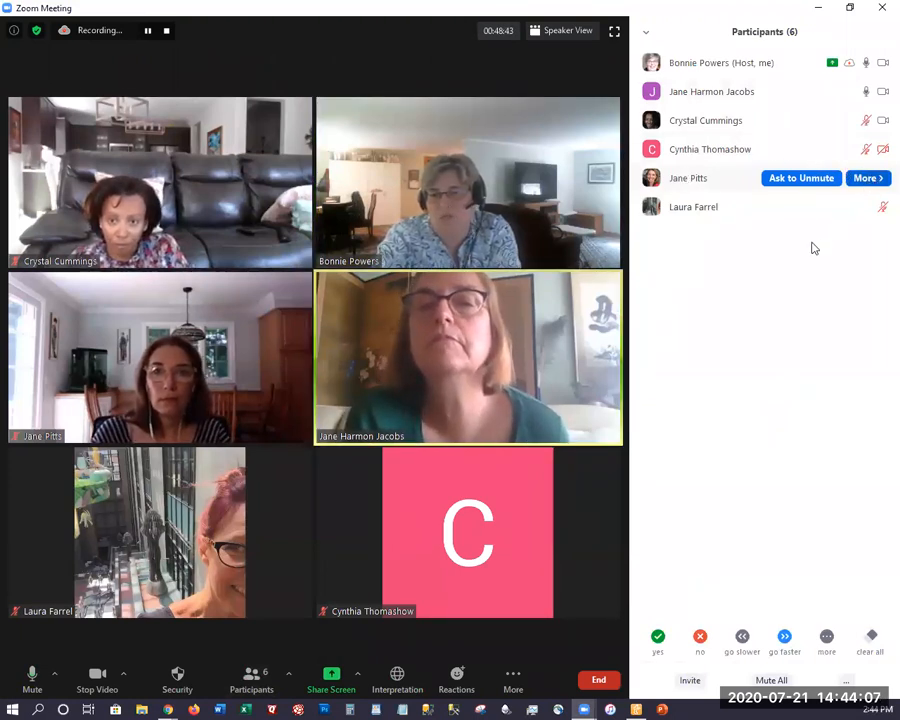
left_click(868, 178)
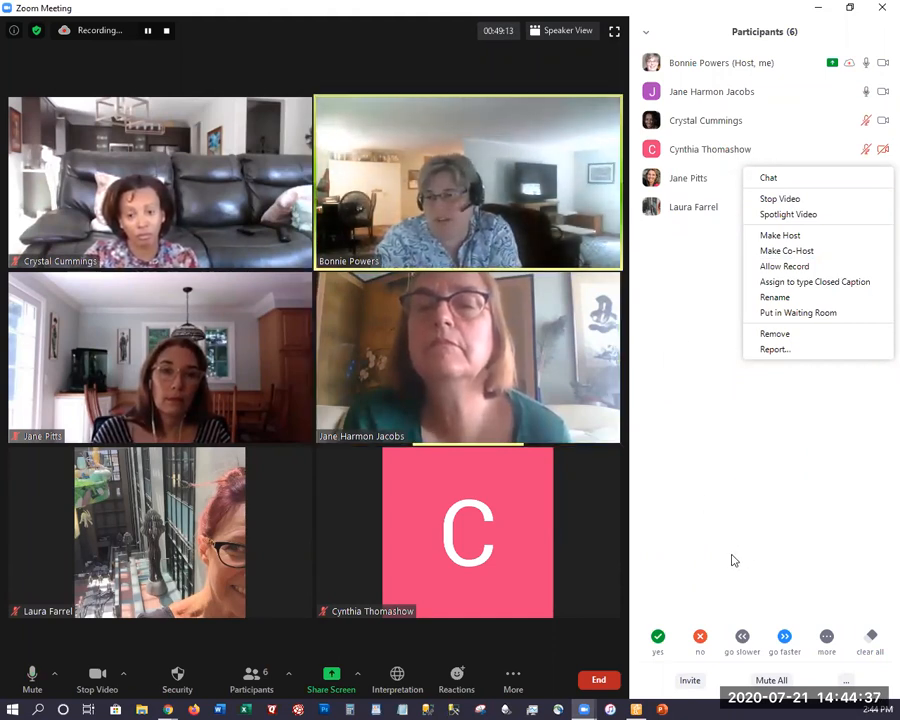
left_click(542, 8)
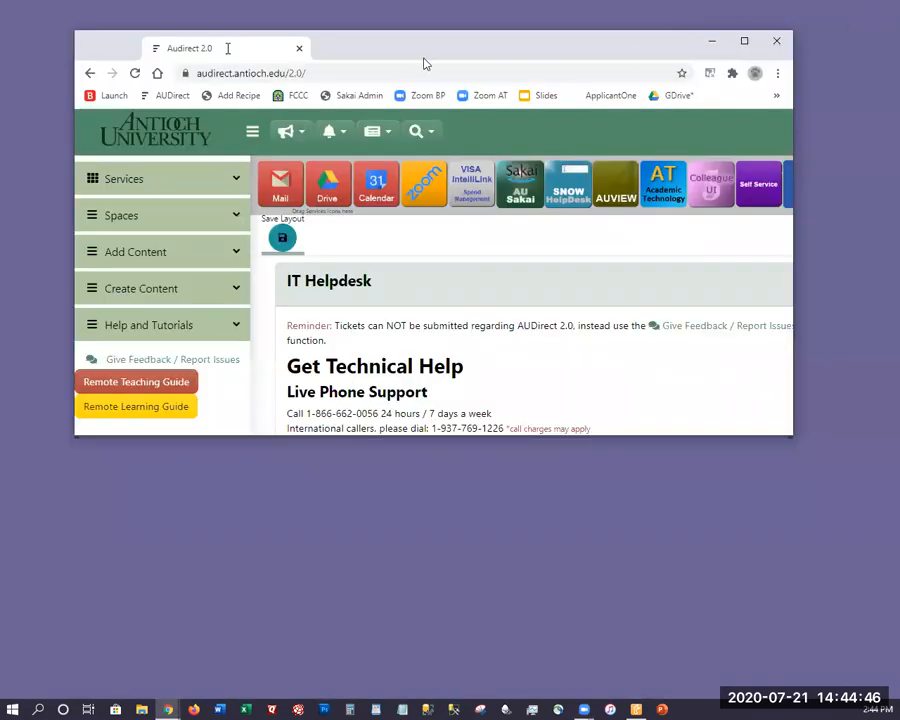
Switch to Chrome, go from AUDirect to the Antioch University Zoom site, sign in, and open the cloud recordings list
double_click(423, 58)
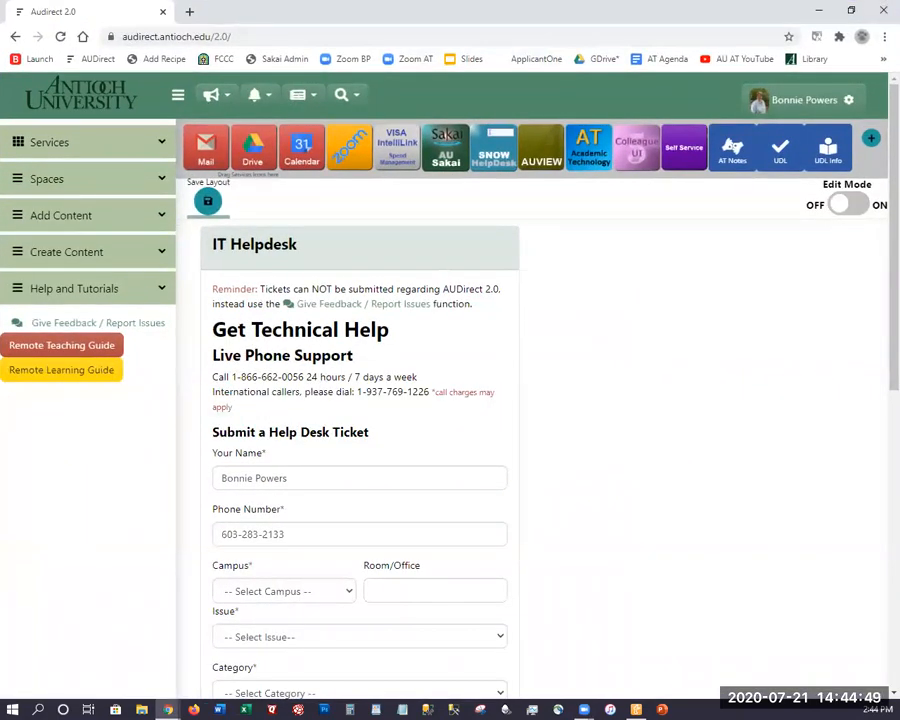
left_click(352, 148)
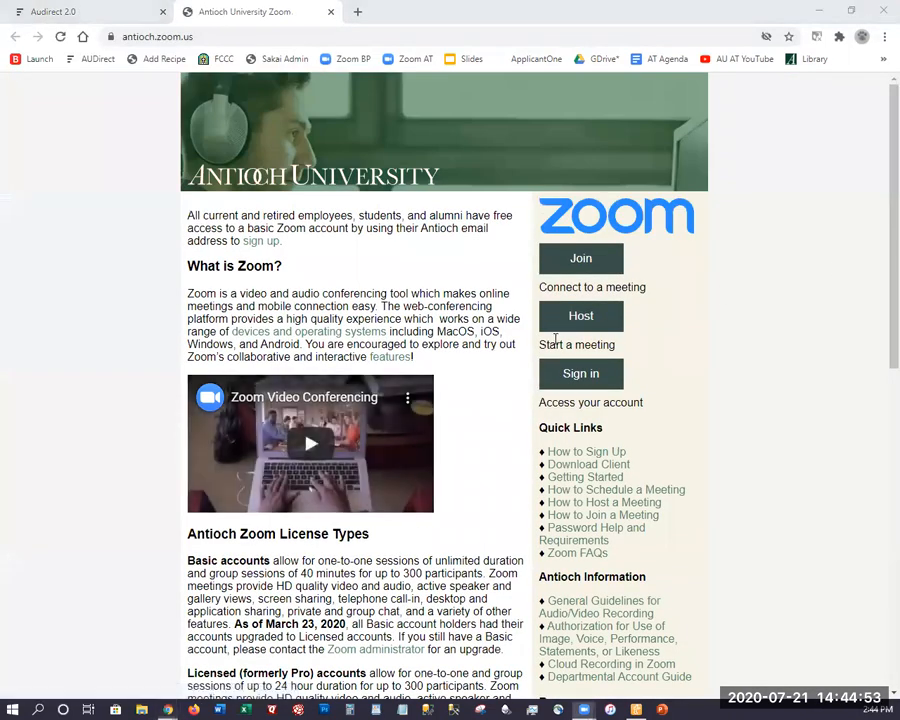
left_click(572, 375)
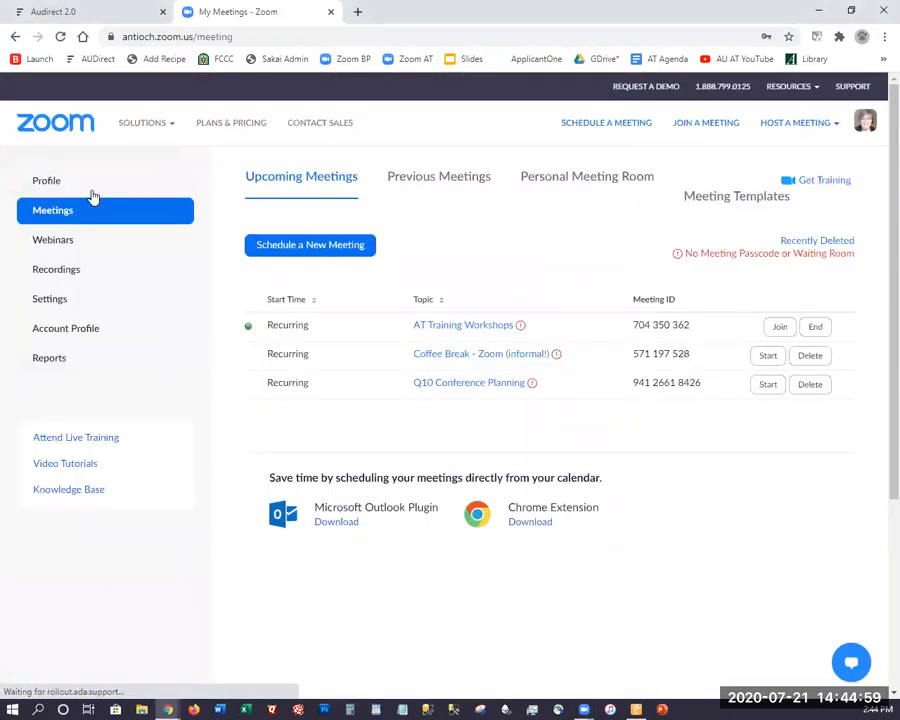
left_click(45, 272)
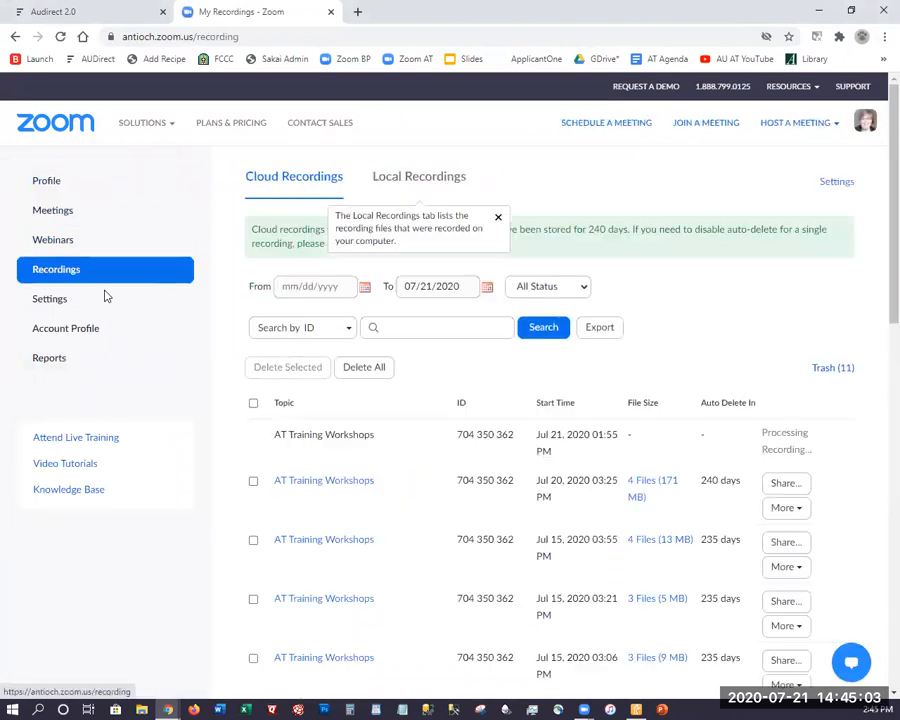
Open the Jul 20, 2020 AT Training Workshops recording, check its "Shared screen with speaker view" playback, and close it
scroll(447, 443, "down", 1)
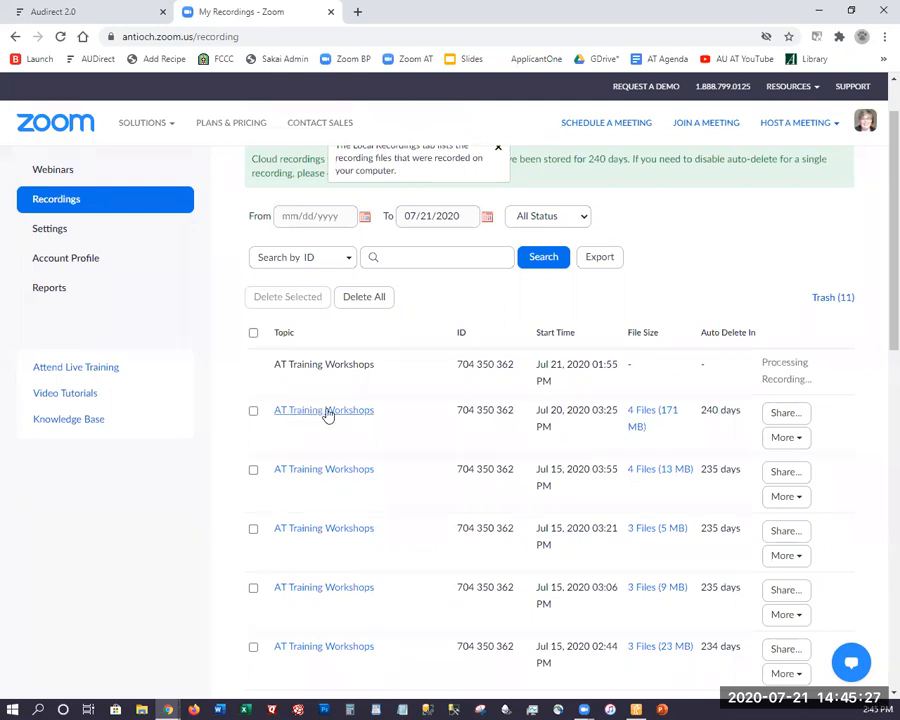
left_click(297, 419)
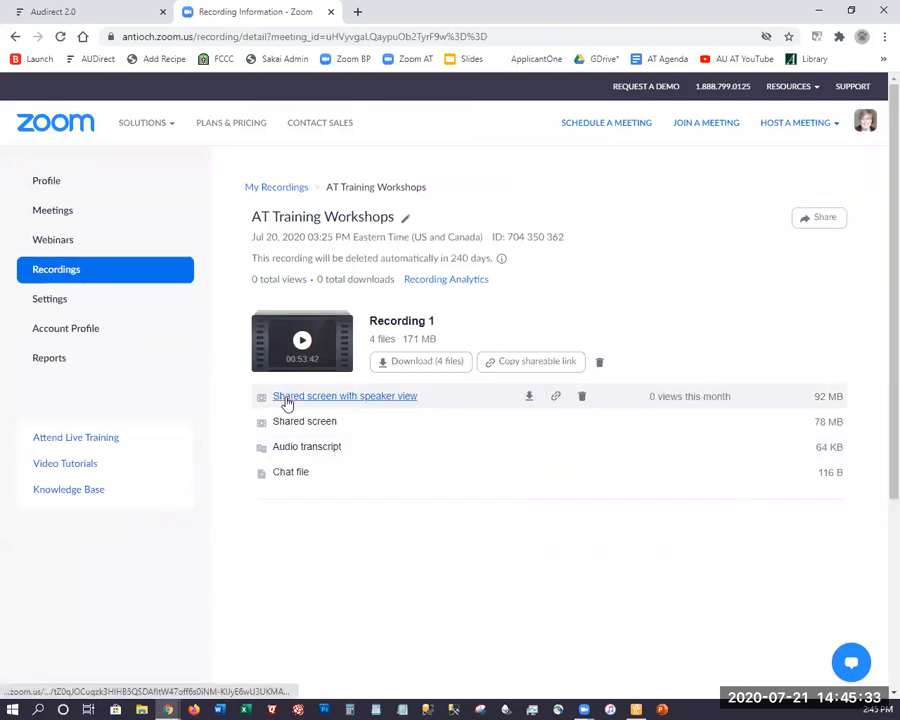
left_click(366, 398)
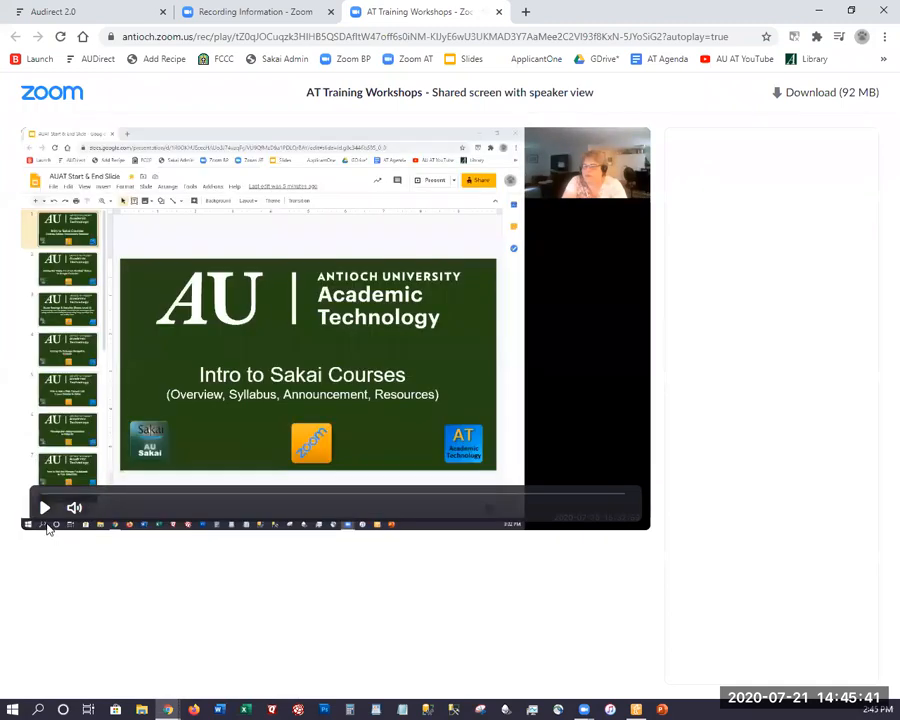
left_click(45, 509)
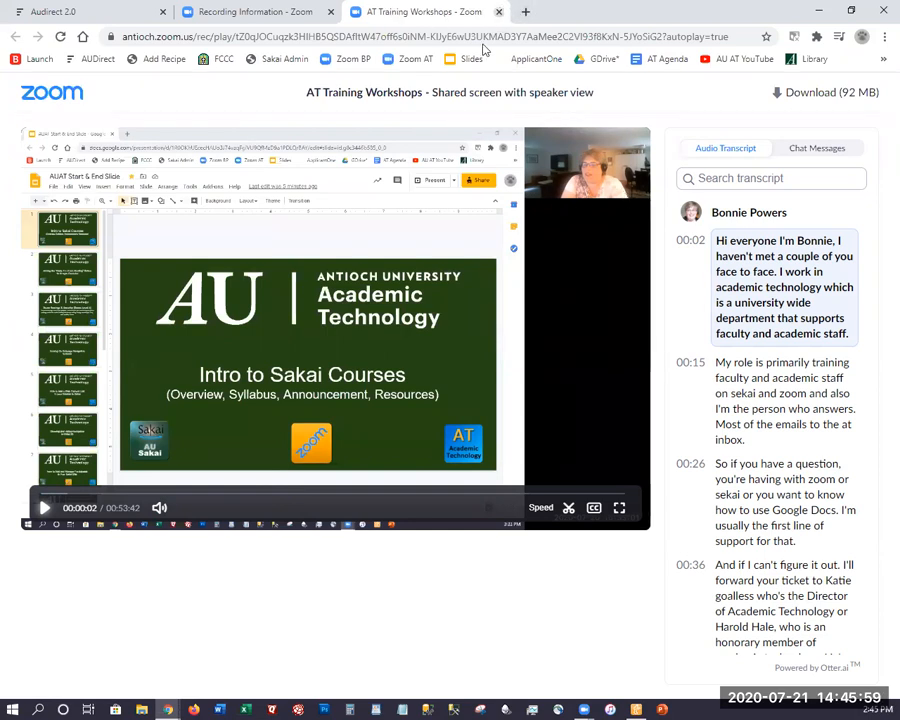
key("ctrl+w")
Open the recording's "Shared screen" version, review its chat messages and audio transcript, and close the playback
left_click(309, 428)
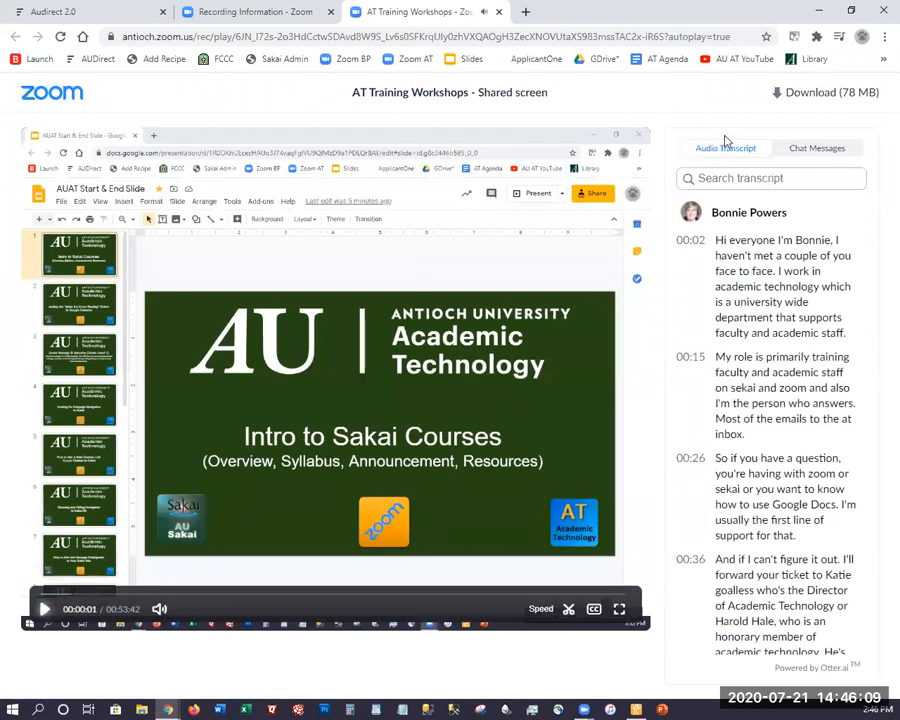
left_click(814, 148)
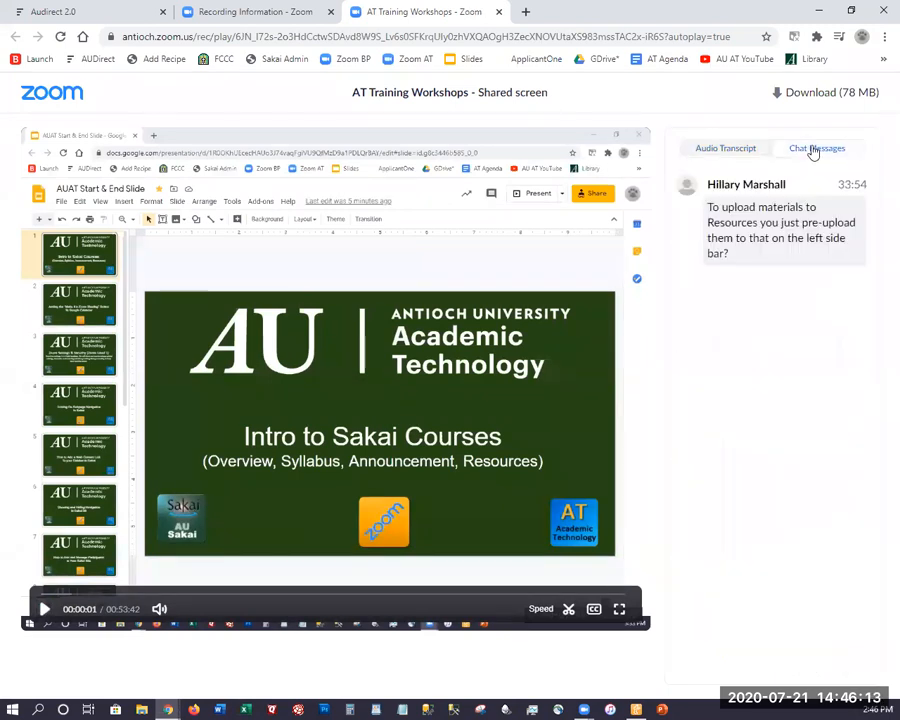
left_click(720, 150)
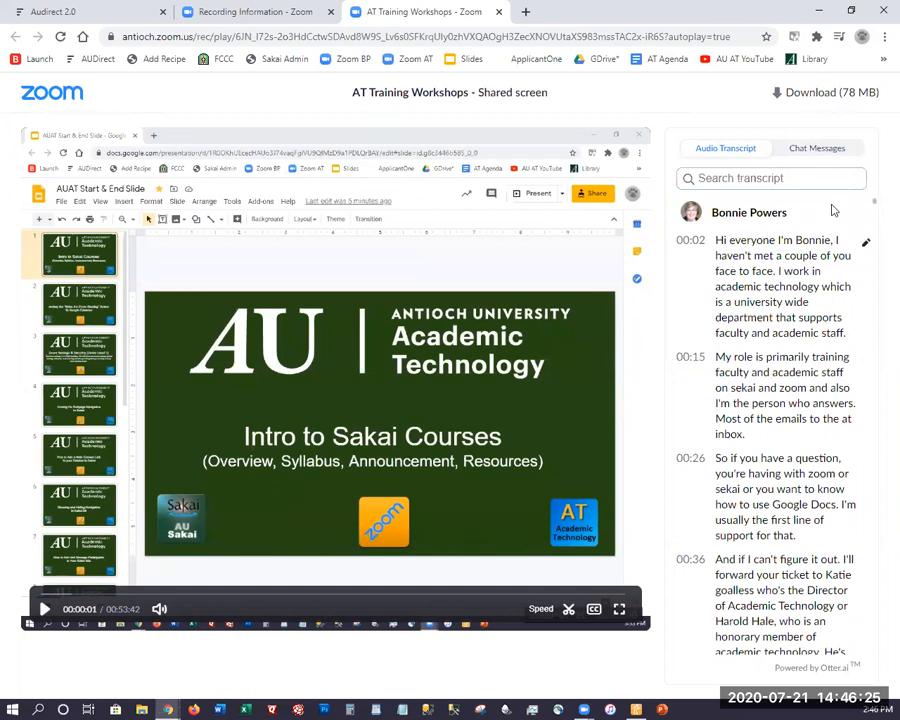
scroll(877, 238, "down", 1)
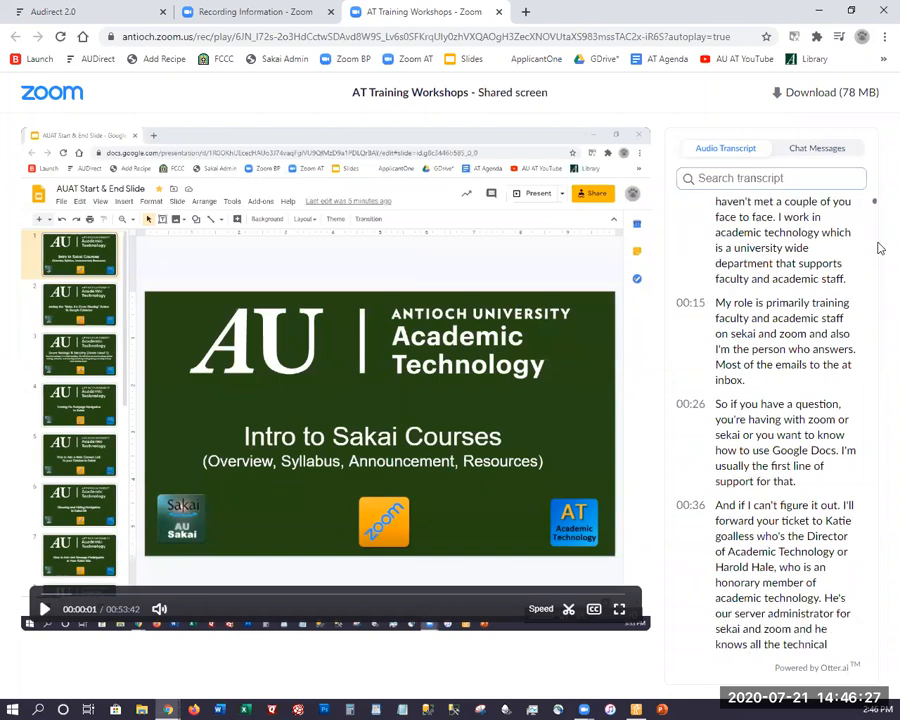
scroll(880, 268, "down", 15)
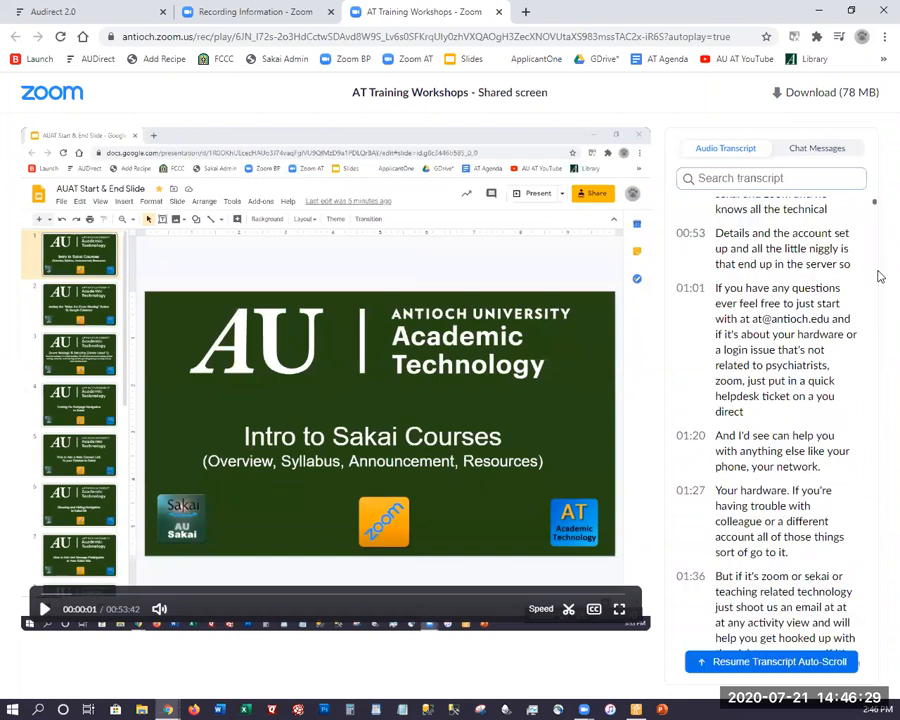
scroll(800, 330, "down", 8)
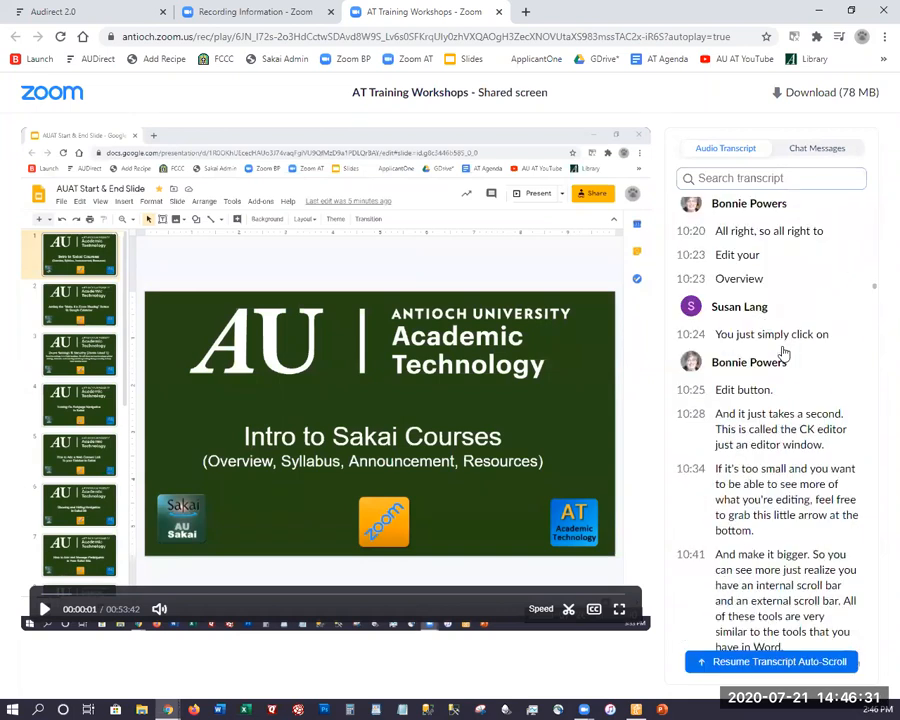
scroll(780, 360, "up", 4)
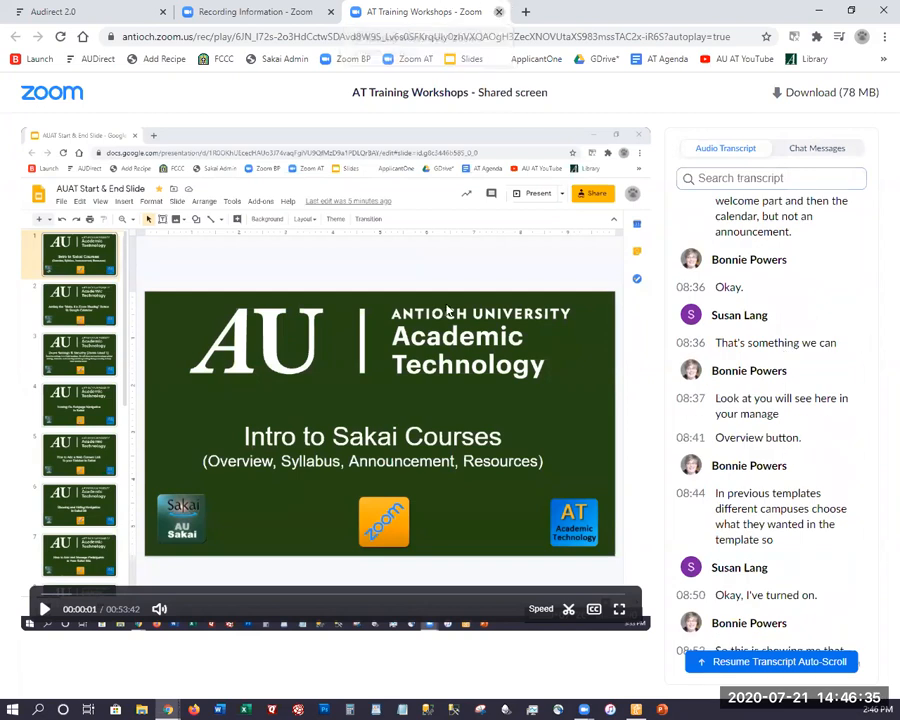
key("ctrl+shift+Tab")
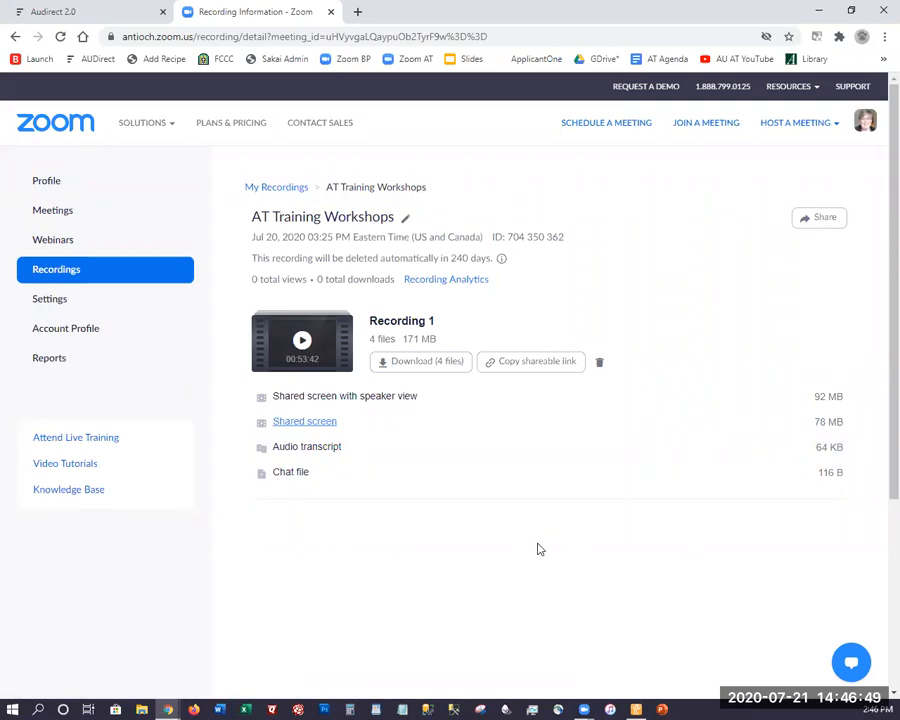
Reopen the "Shared screen" playback and open the Academic Technology YouTube channel in a new browser tab
left_click(311, 424)
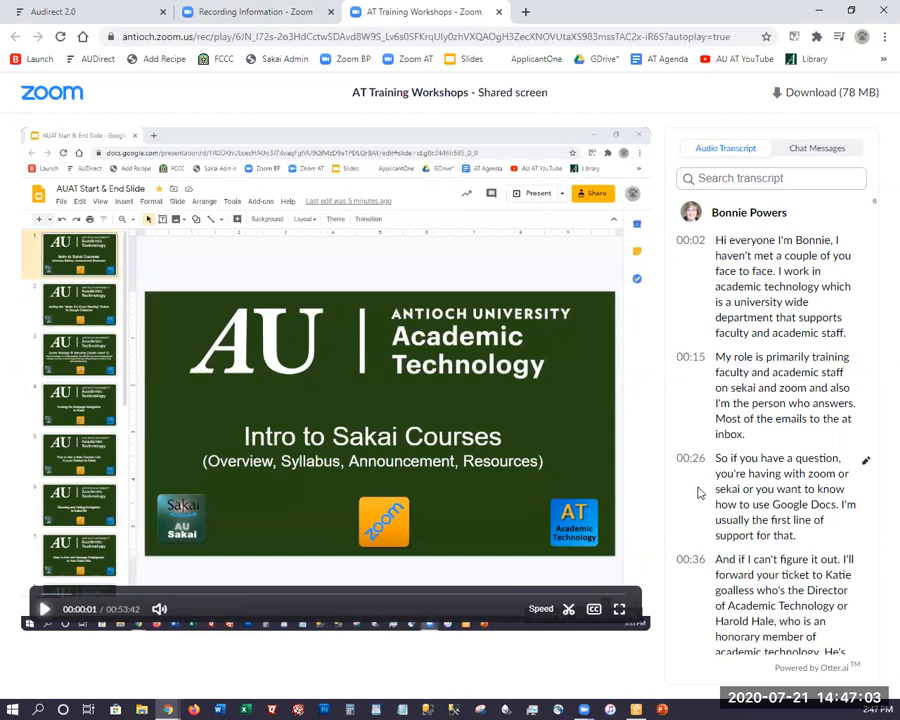
left_click(271, 11)
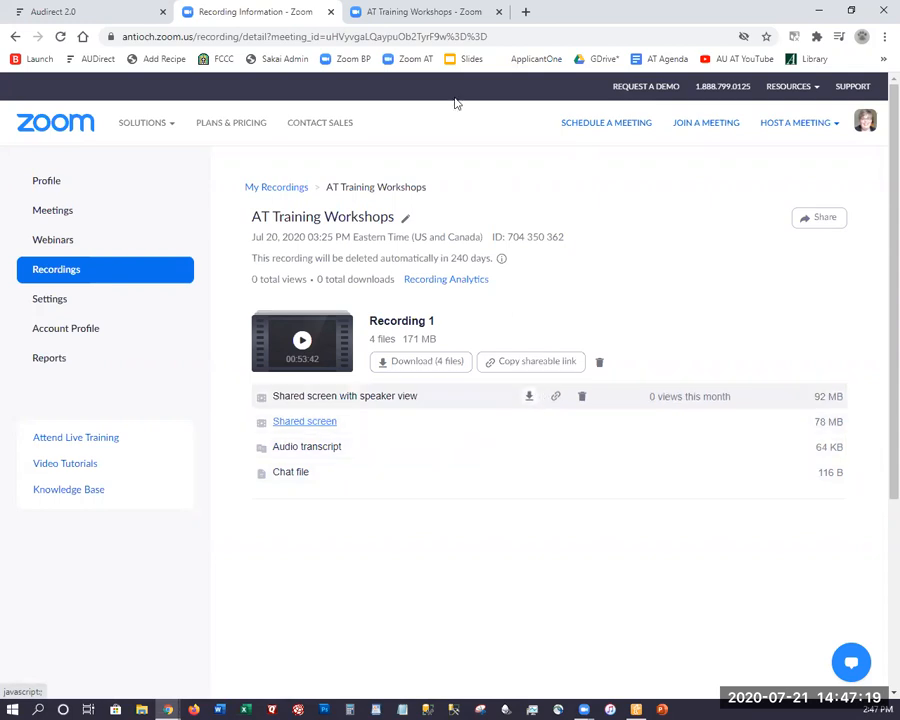
left_click(527, 13)
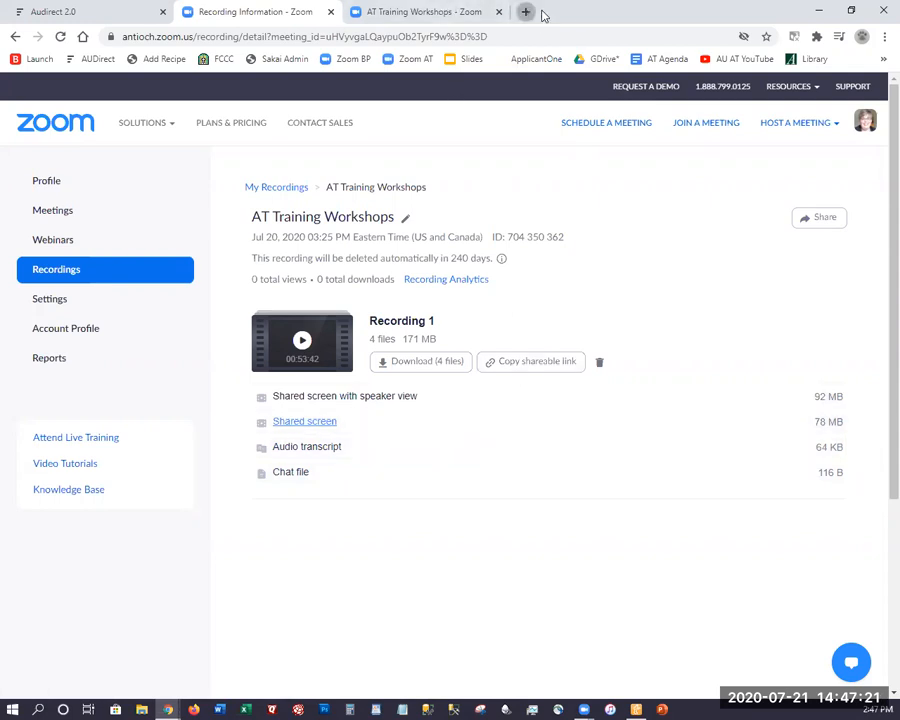
left_click(729, 62)
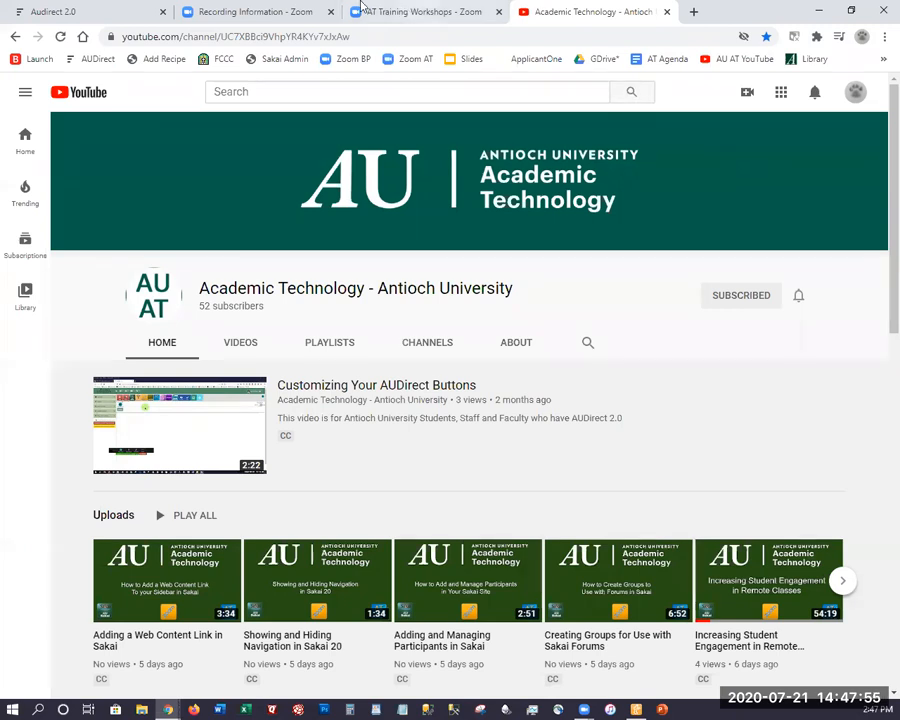
Return to the Zoom cloud recordings list, look through it to the end, and switch back to the YouTube channel
key("ctrl+2")
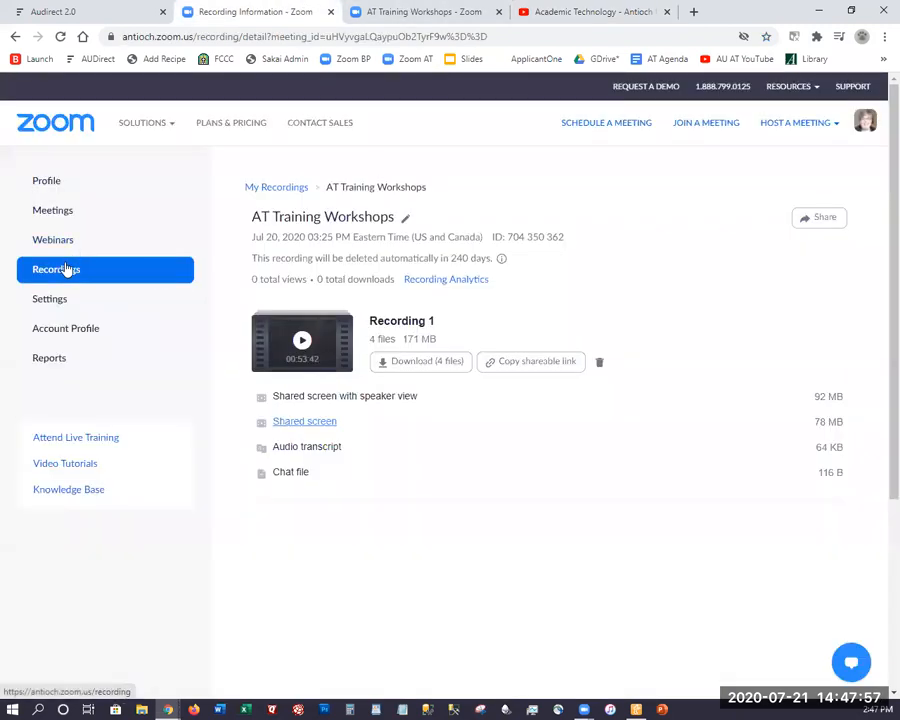
left_click(80, 268)
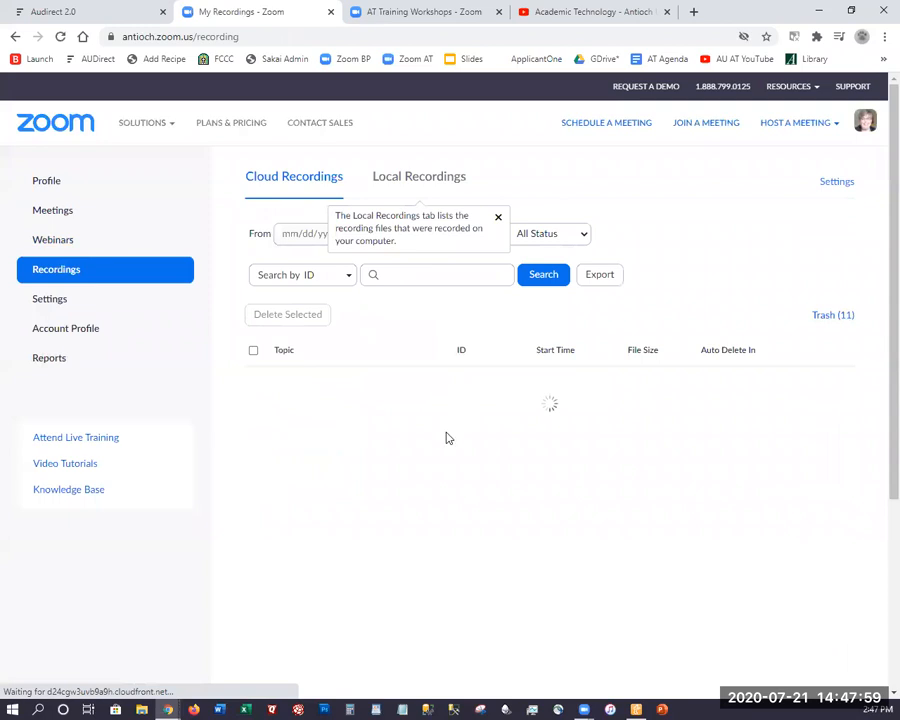
scroll(316, 272, "down", 2)
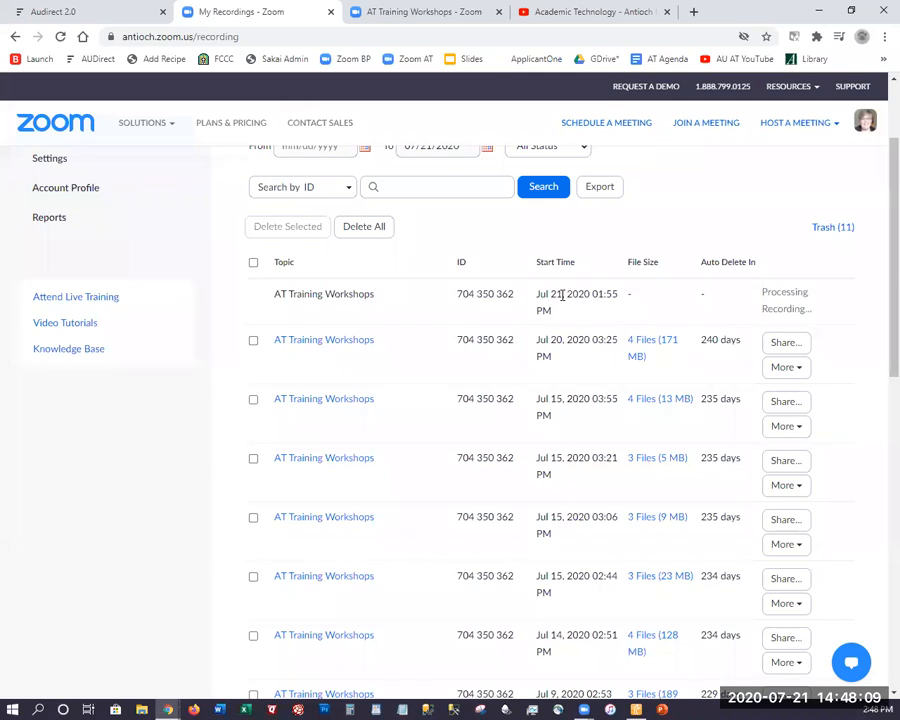
scroll(548, 400, "down", 10)
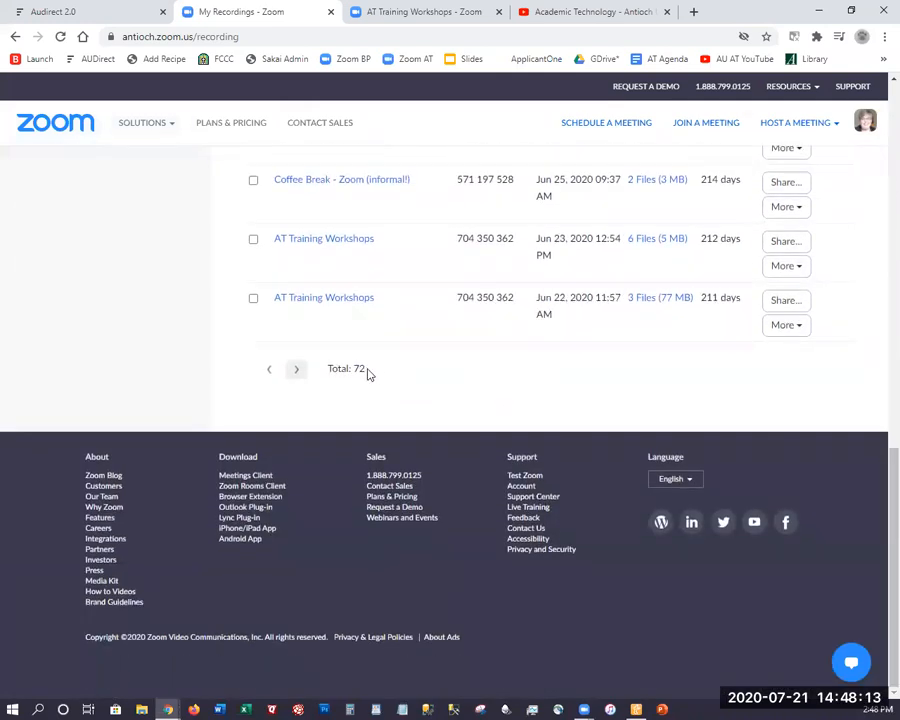
scroll(366, 340, "up", 10)
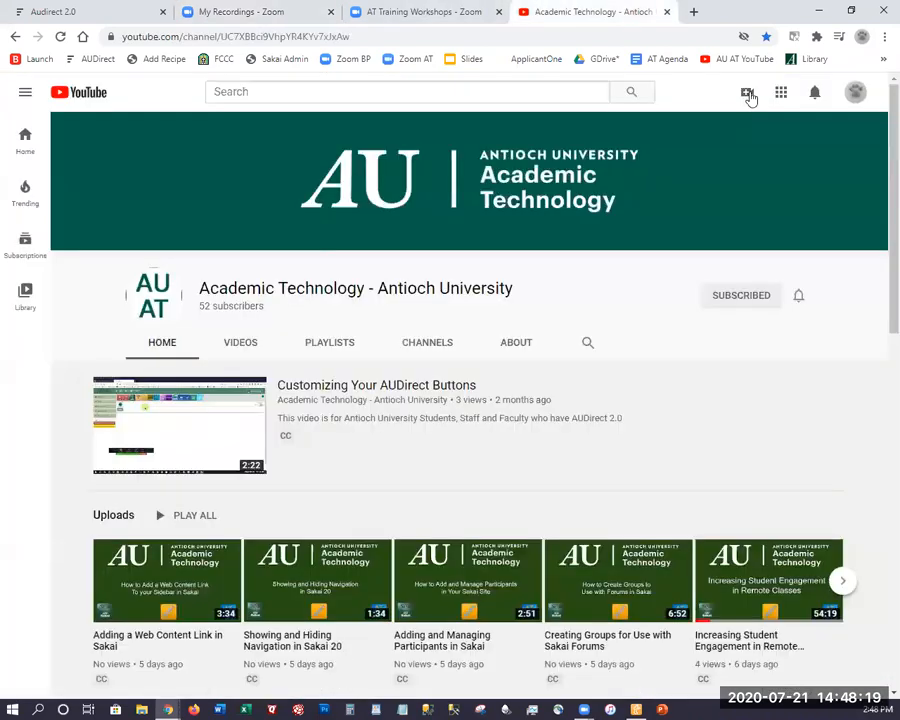
Open YouTube's Upload videos dialog and close it without selecting a file, leaving the Channel videos list open
left_click(749, 96)
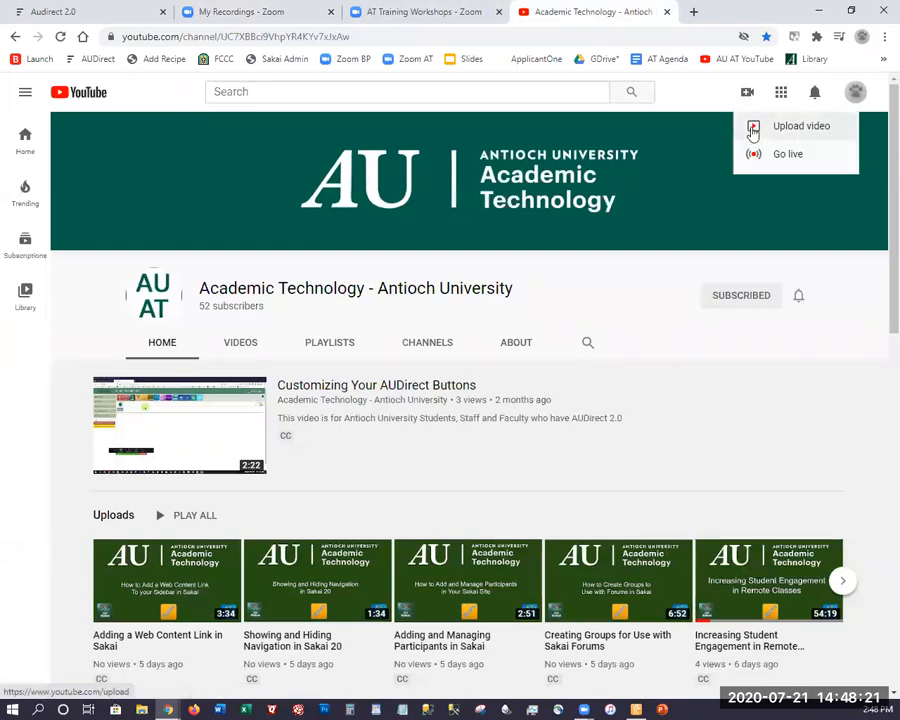
left_click(750, 133)
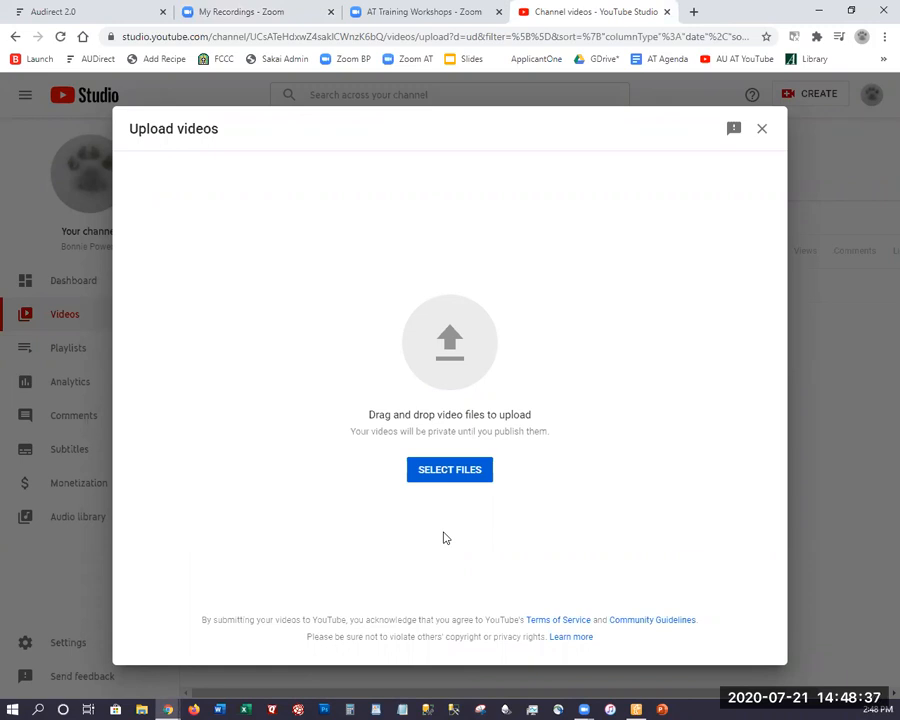
left_click(760, 131)
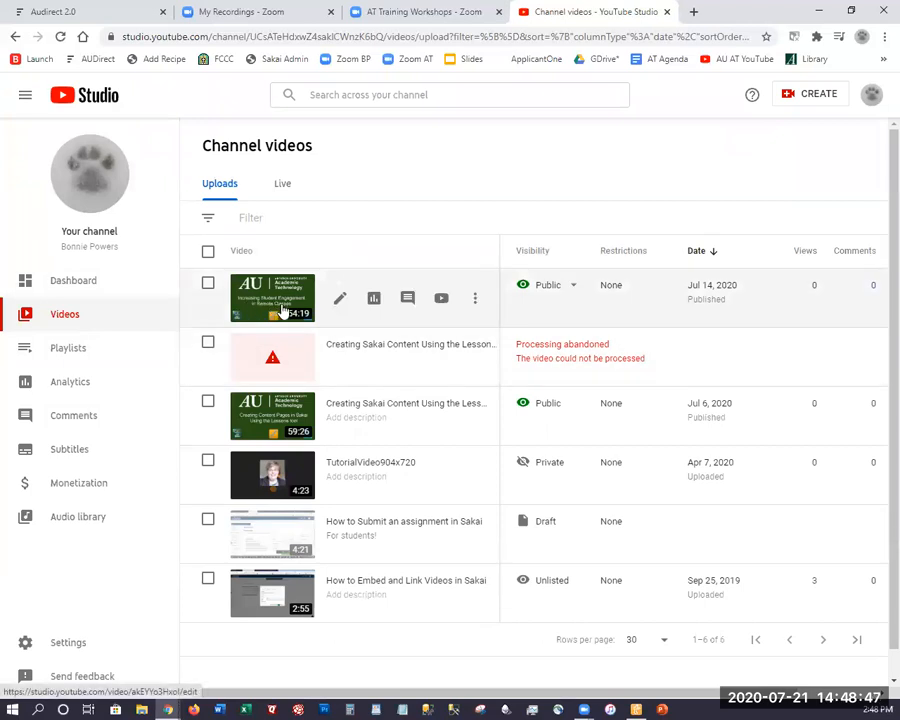
Look at the visibility options for the "Increasing Student Engagement" video and close them without publishing
left_click(575, 287)
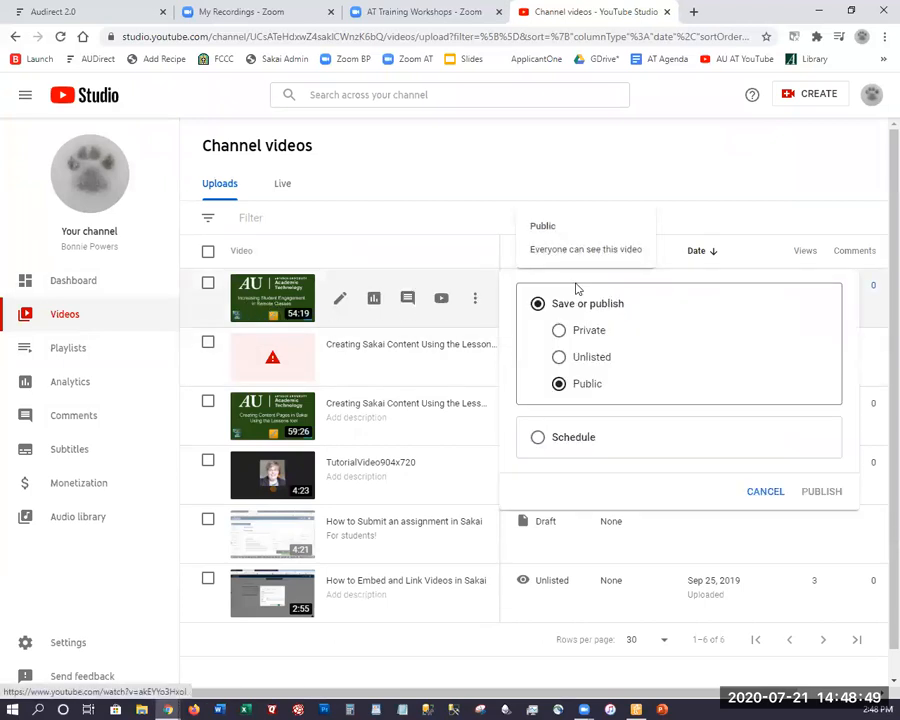
left_click(516, 167)
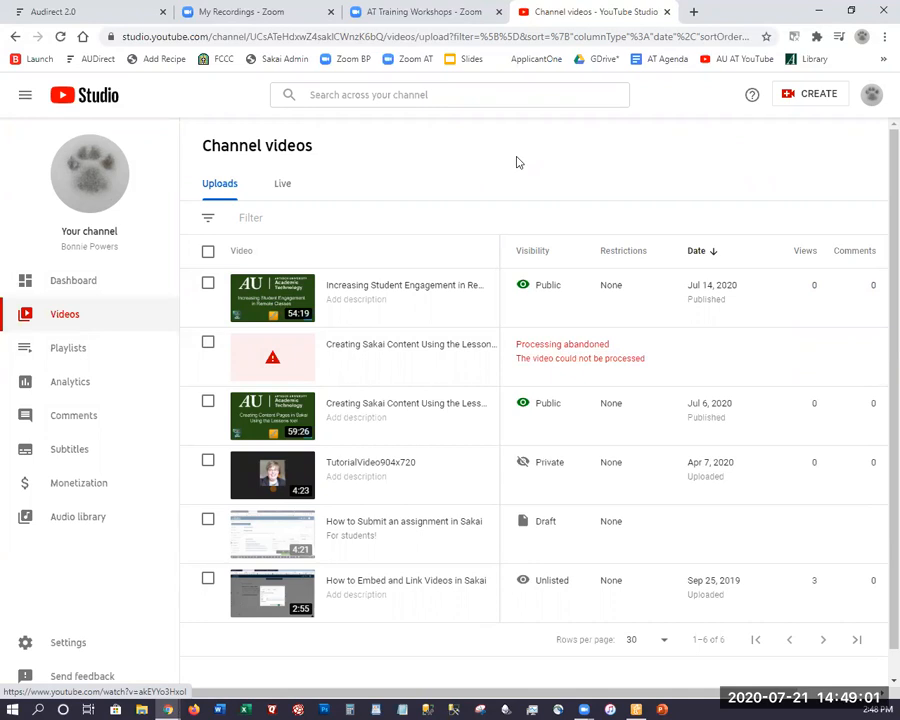
Check the account menu, search YouTube Studio's help for "verfiy my account", and close the help
left_click(870, 97)
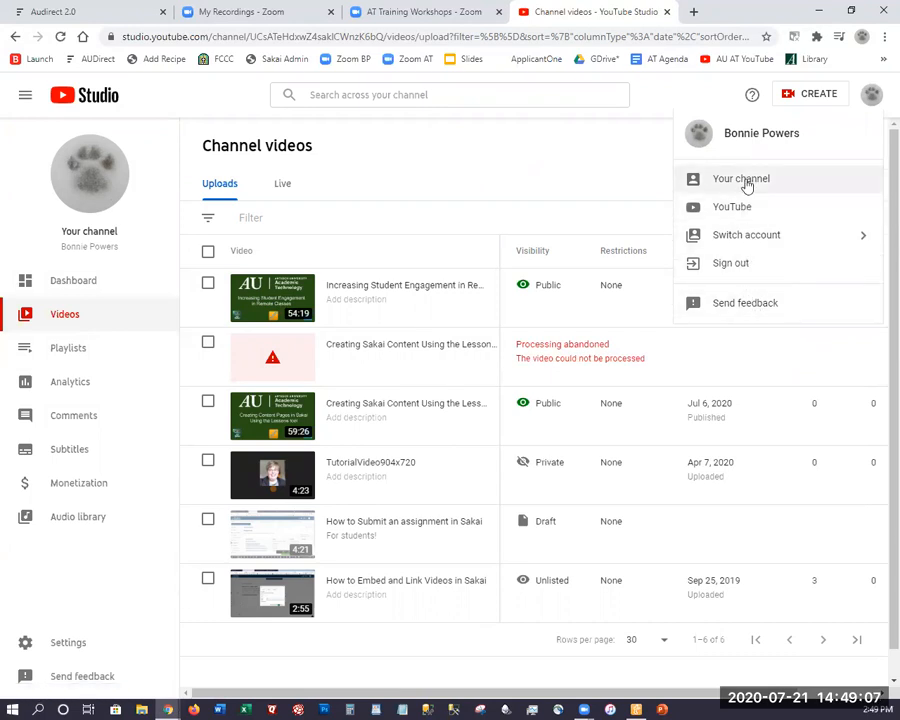
left_click(753, 98)
type("ver")
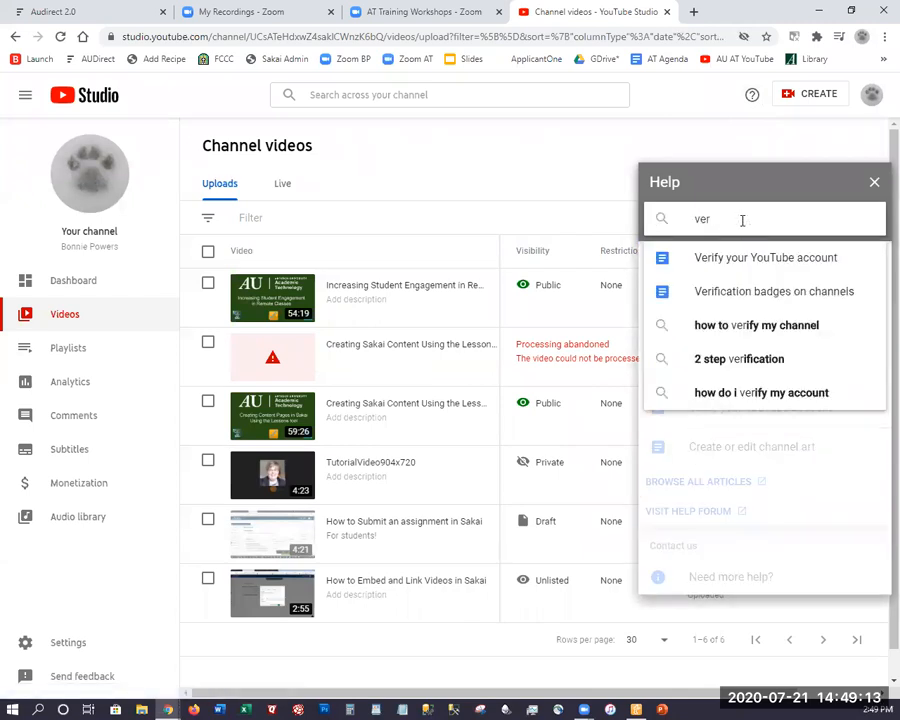
type("fiy")
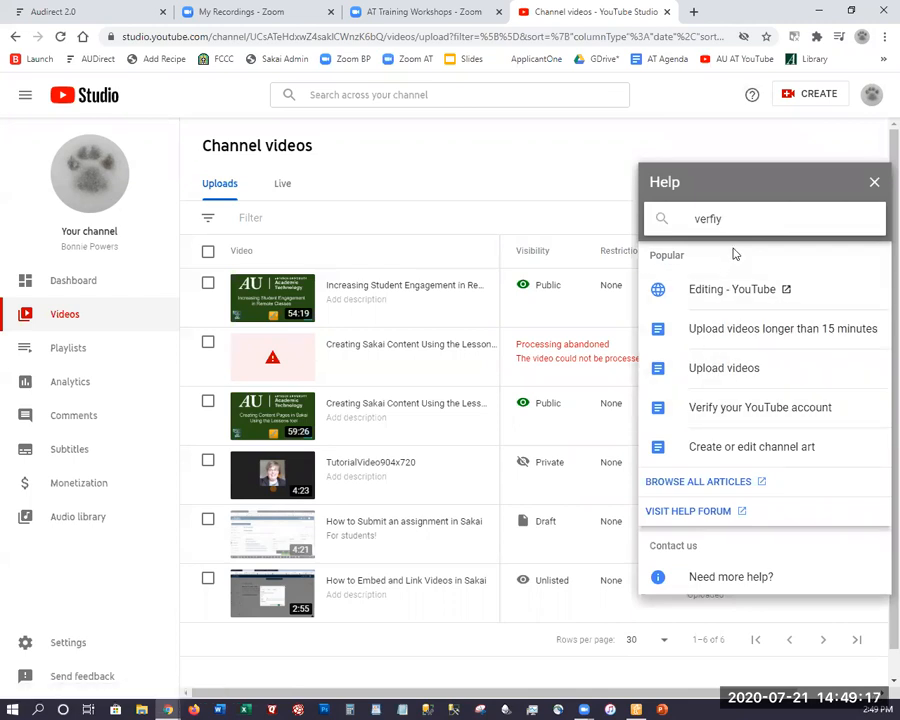
type(" my account")
key("Return")
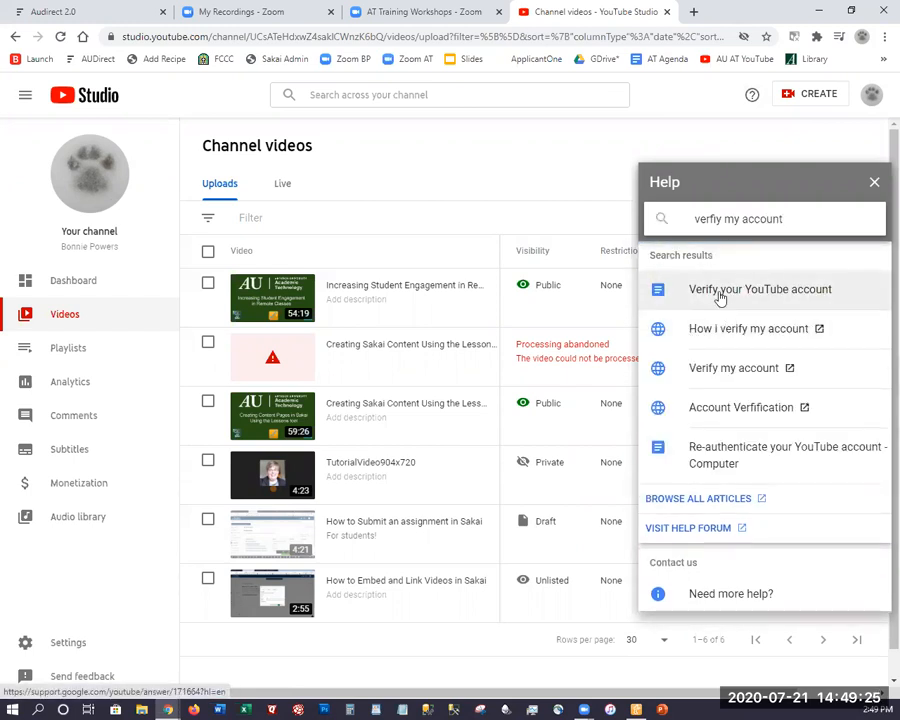
left_click(874, 182)
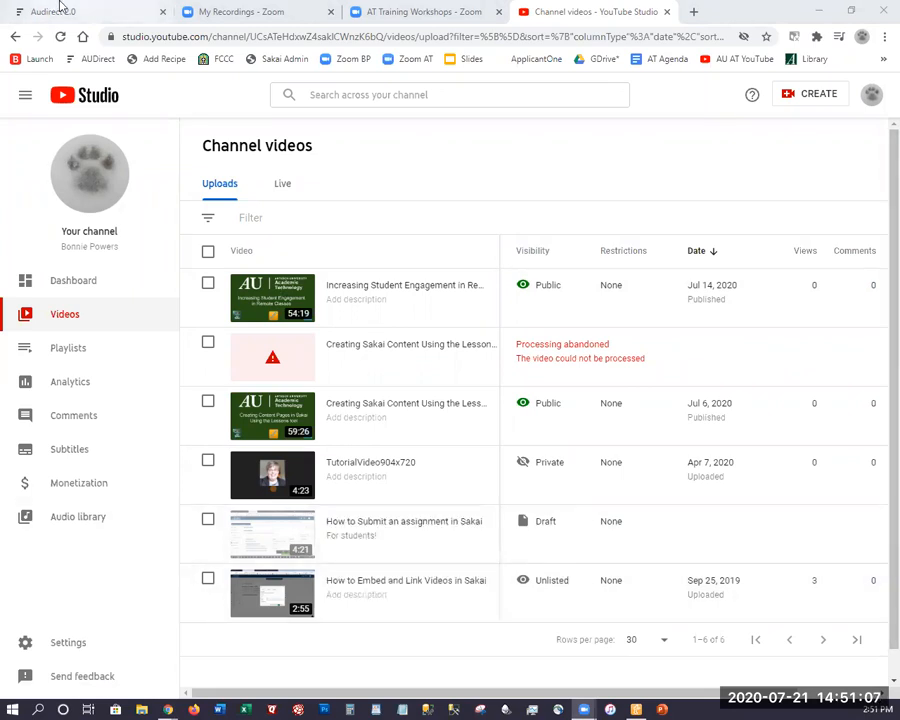
Return to the Zoom recordings, open the one from Jul 15, 2020 03:55 PM, and start downloading Recording 2's audio transcript
left_click(250, 13)
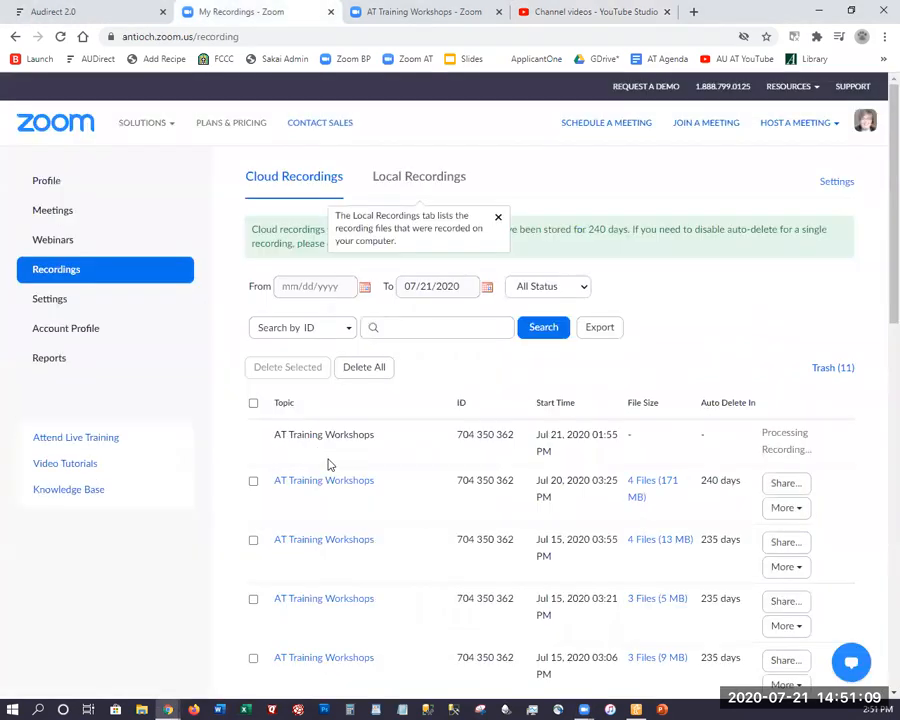
left_click(332, 548)
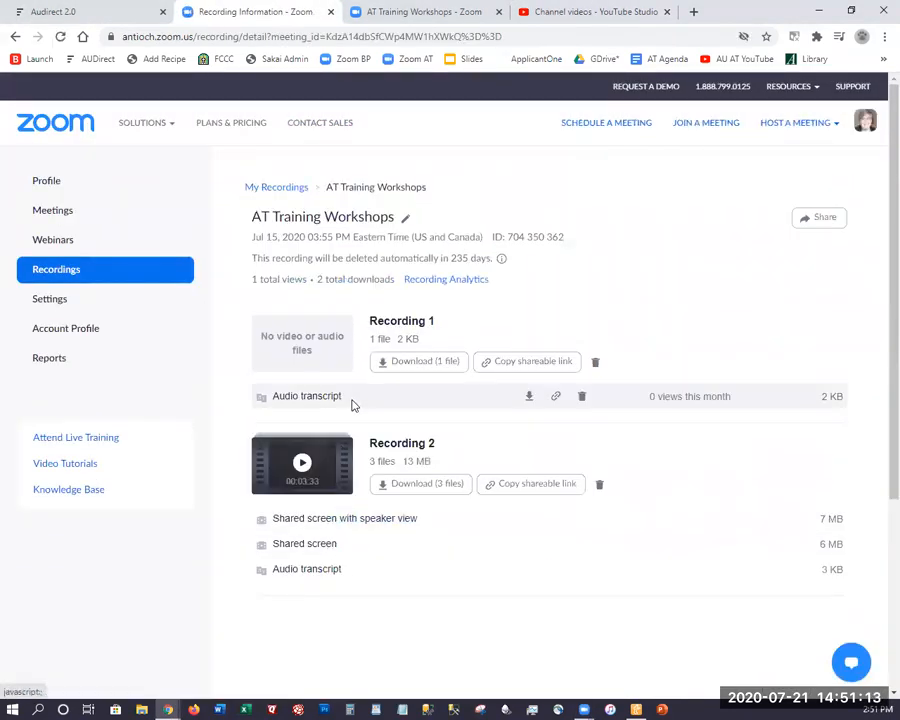
scroll(350, 372, "down", 3)
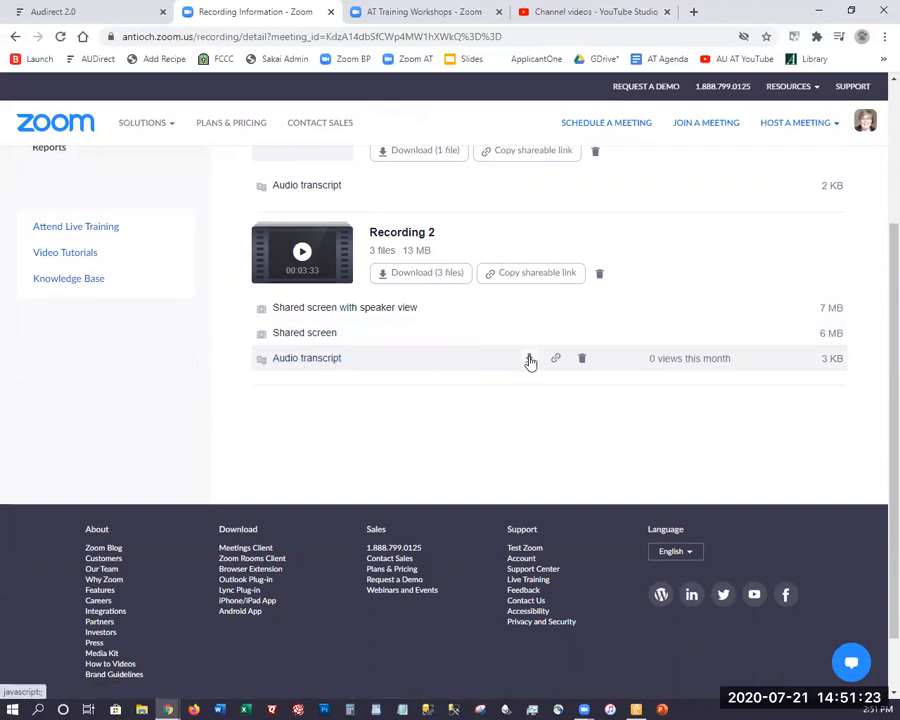
left_click(530, 359)
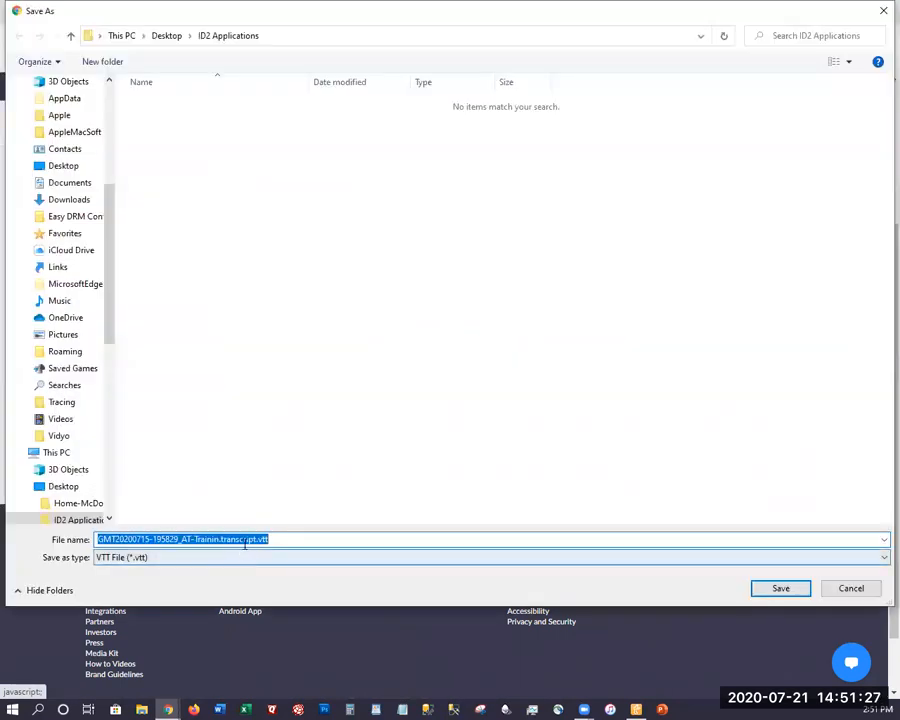
Save the transcript to the Desktop as TestVideoTranscript.vtt
left_click_drag(225, 537, 7, 546)
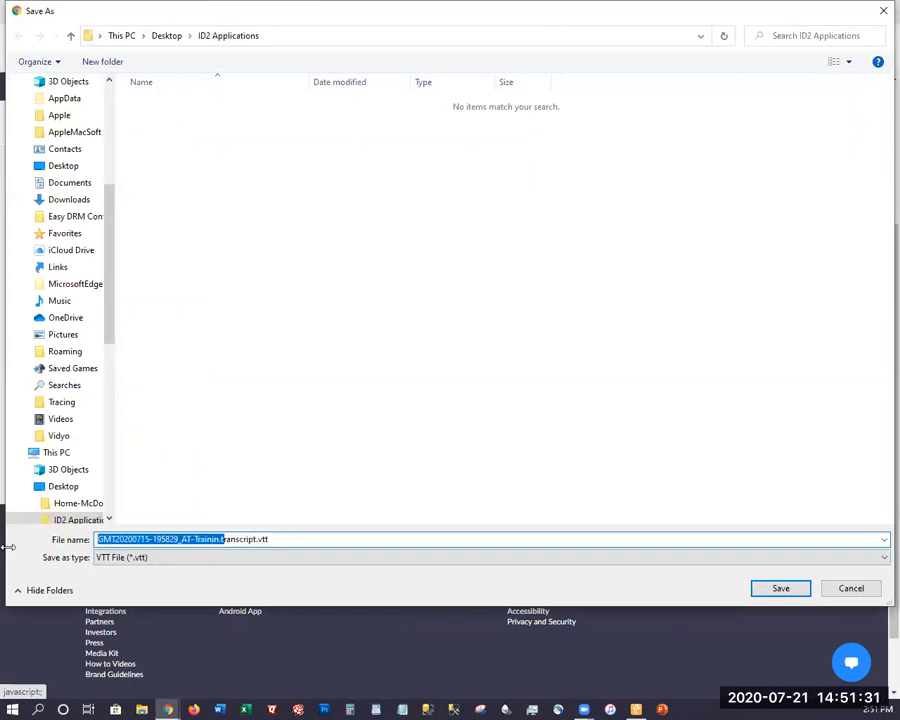
type("TestVideo")
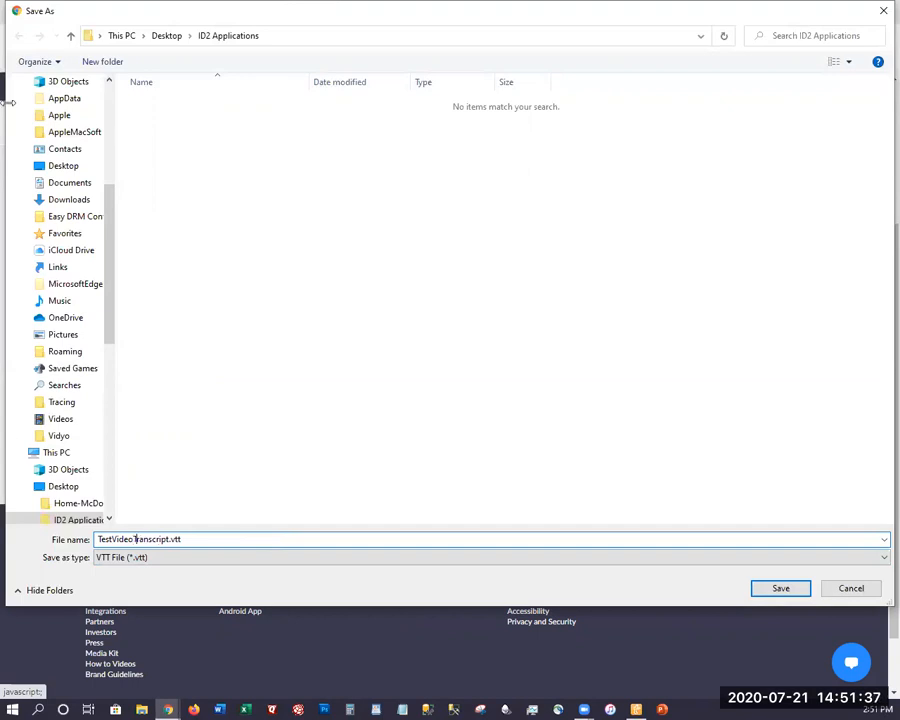
left_click(157, 36)
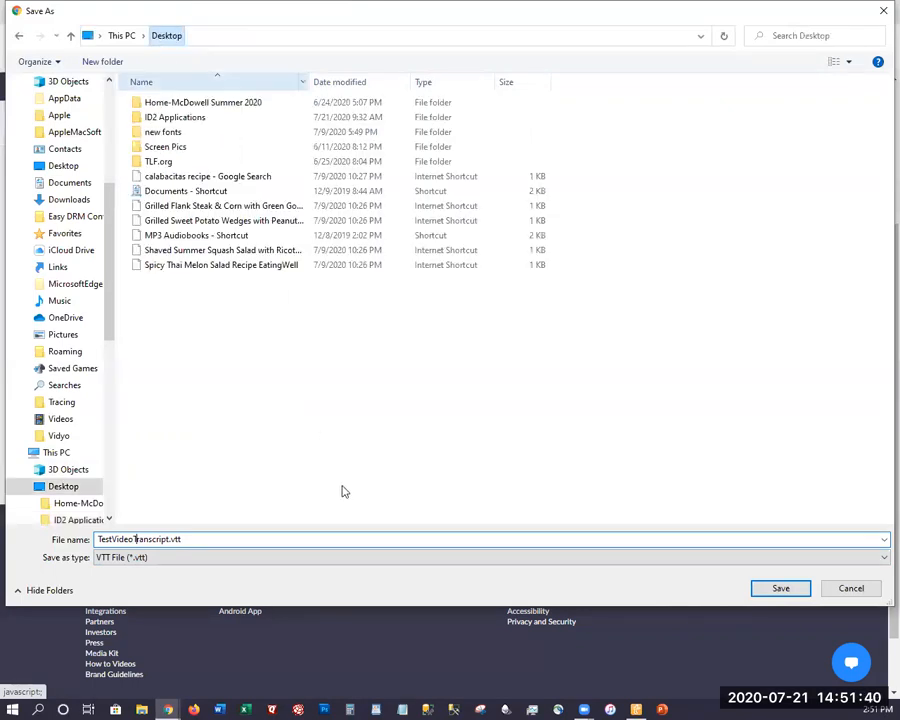
left_click(781, 589)
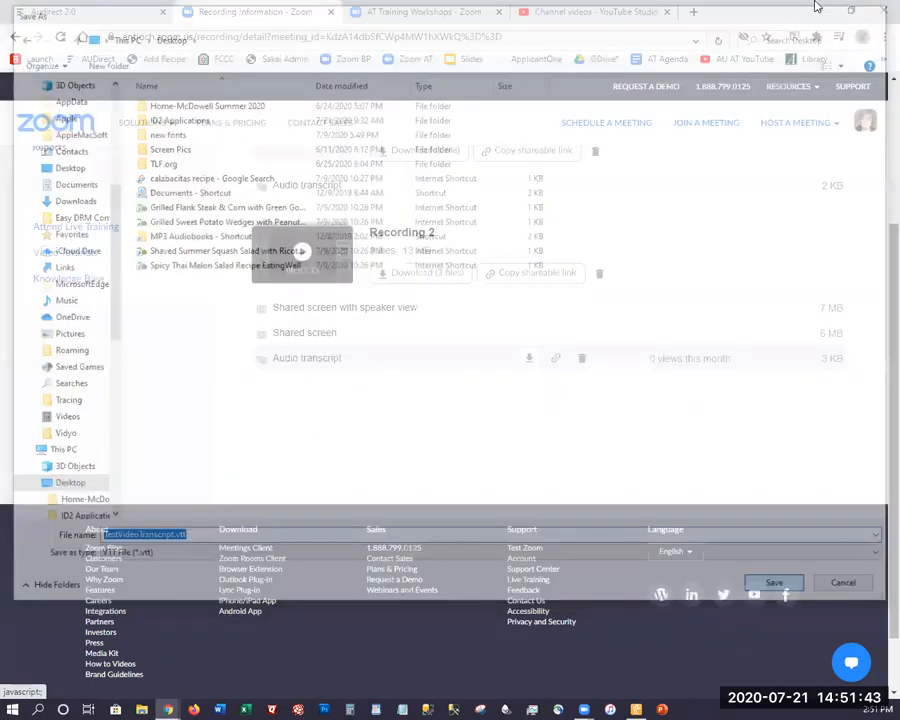
Minimize the browser, switch to WordPad in a maximized window, and bring up its Open dialog
left_click(817, 7)
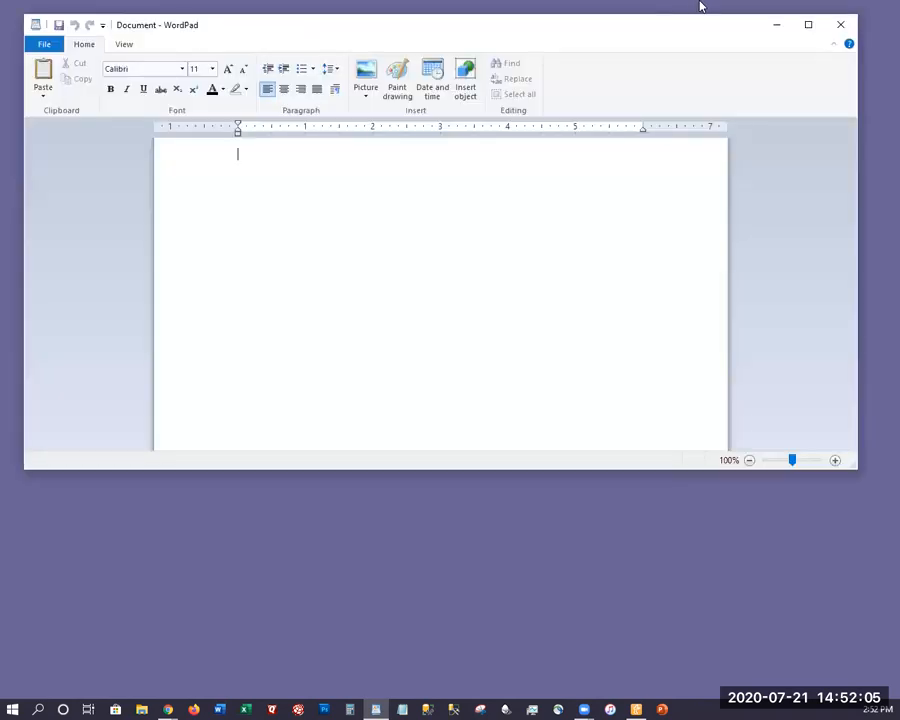
left_click(808, 25)
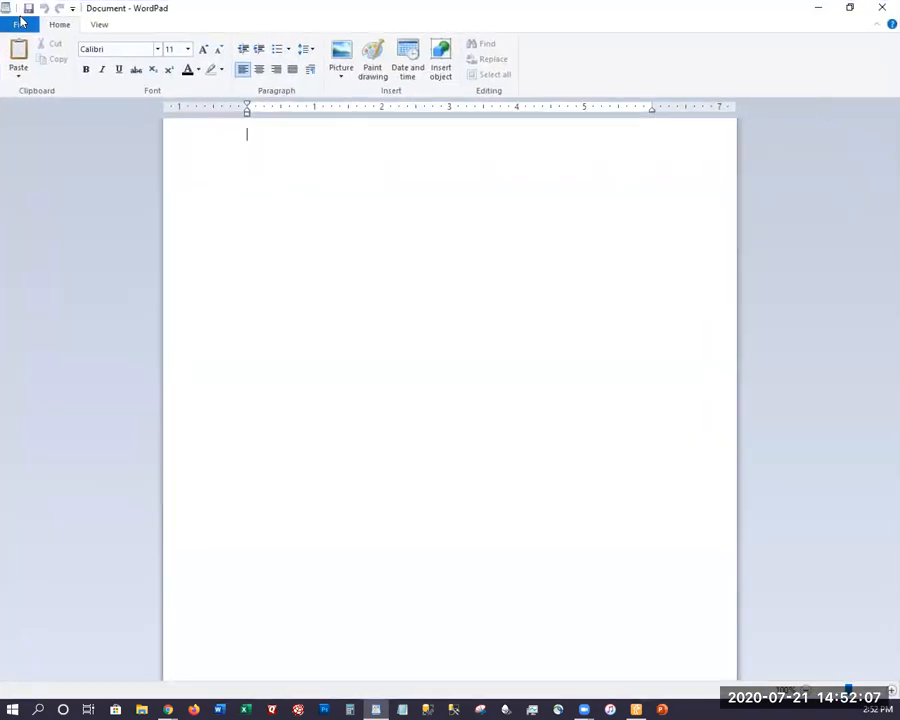
left_click(20, 27)
left_click(30, 86)
key("ctrl+o")
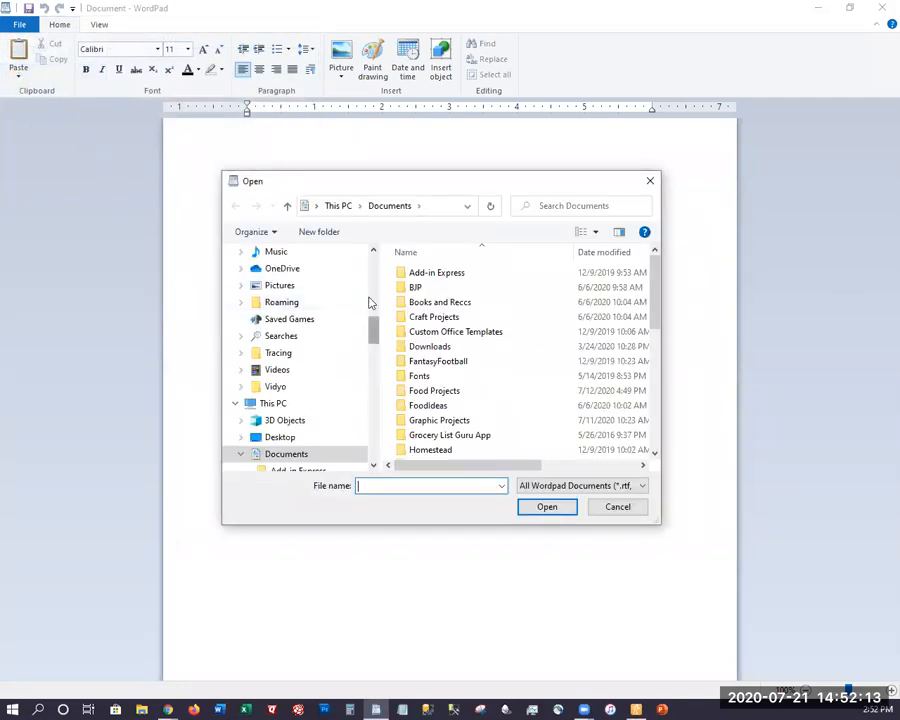
Show all document types in the Desktop folder and open TestVideoTranscript.vtt
left_click_drag(370, 305, 370, 250)
left_click(275, 309)
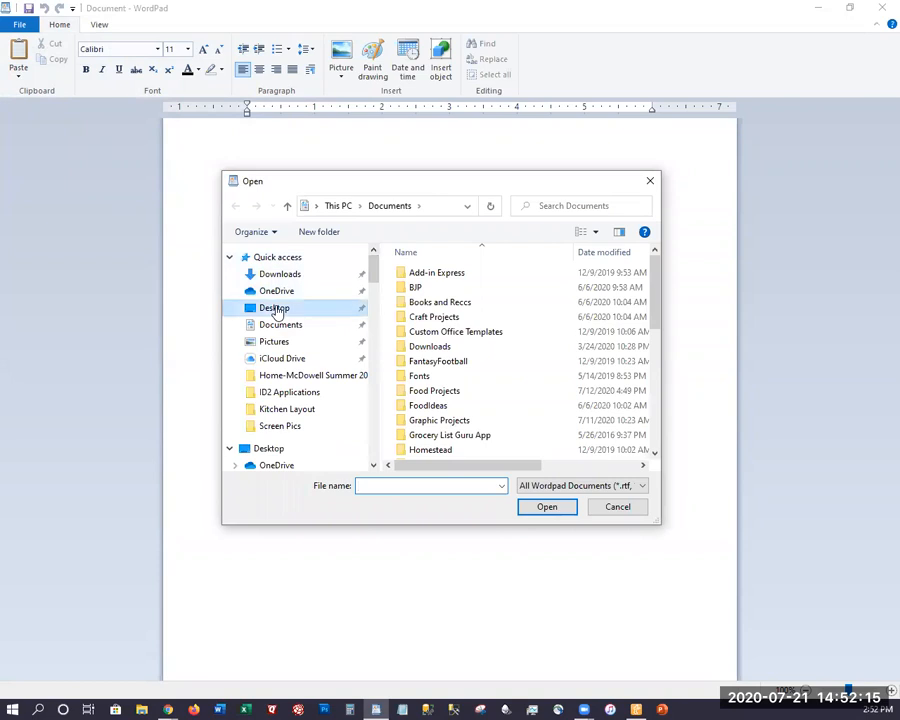
scroll(491, 337, "right", 2)
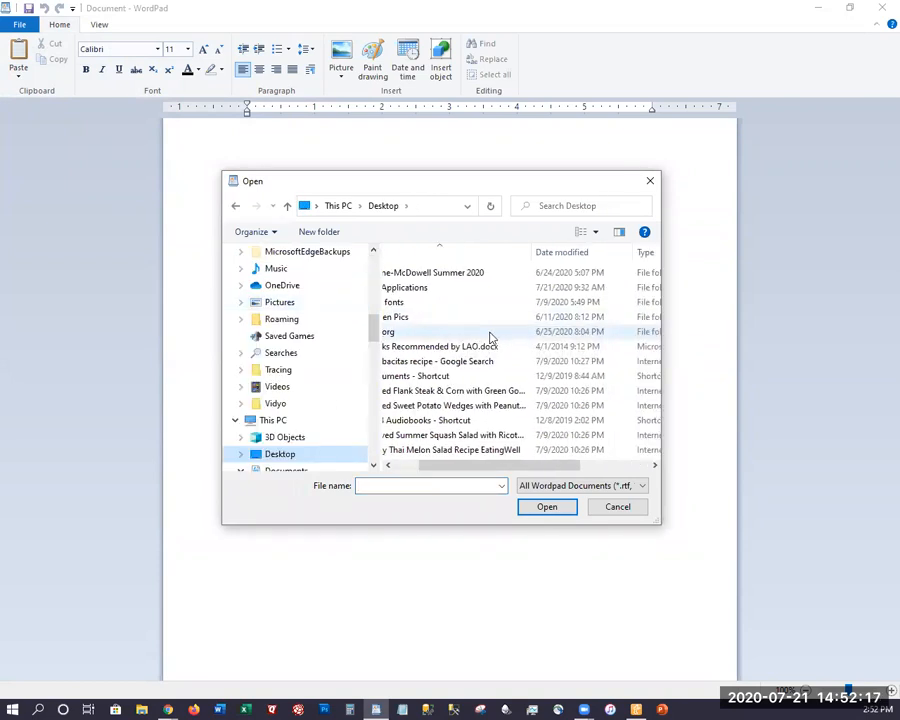
left_click(543, 486)
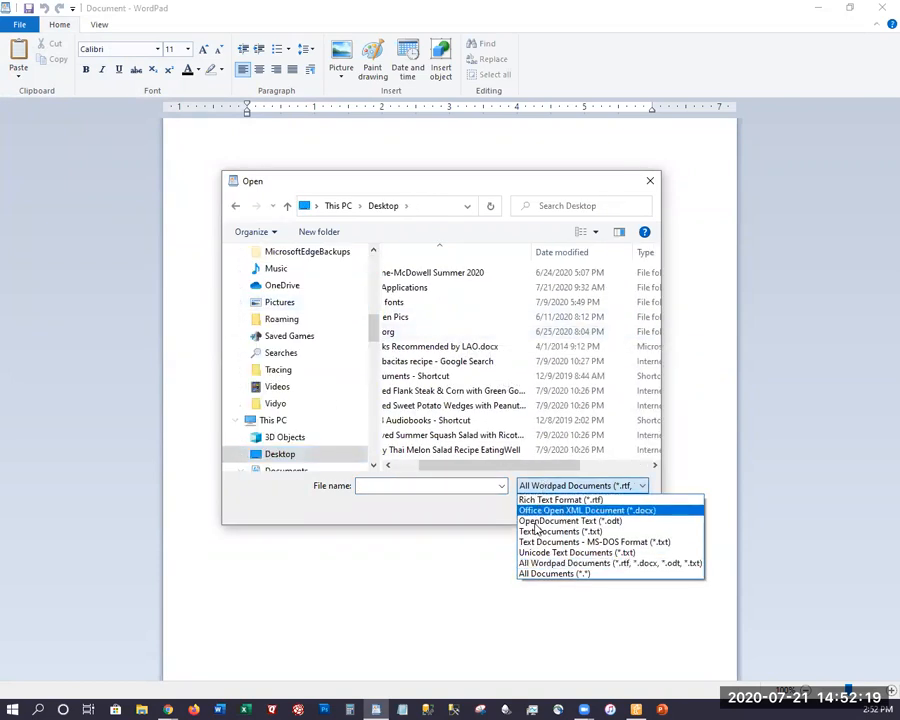
left_click(545, 573)
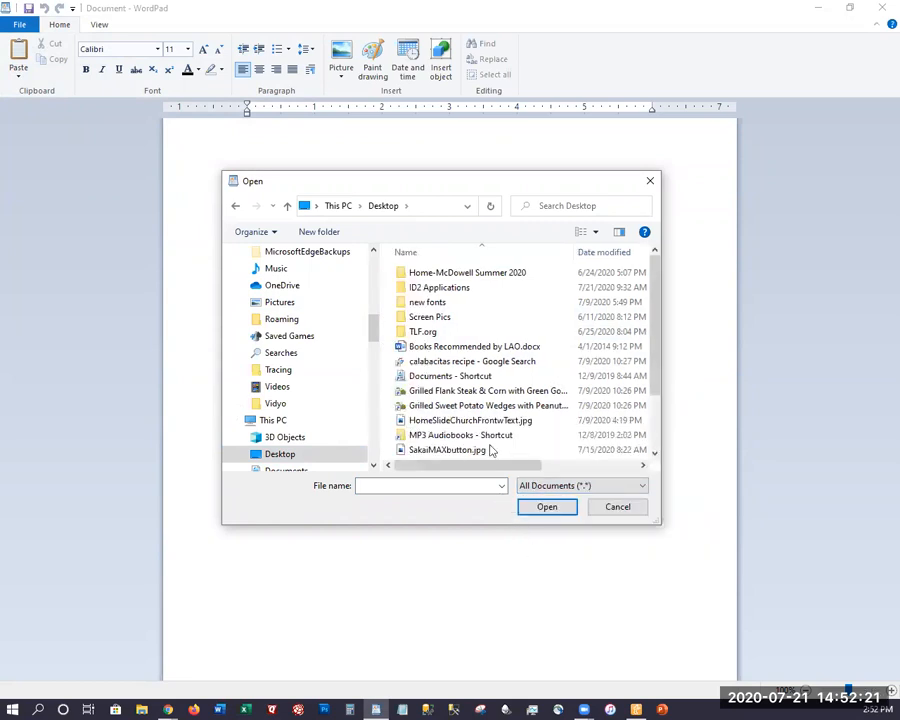
scroll(492, 404, "down", 2)
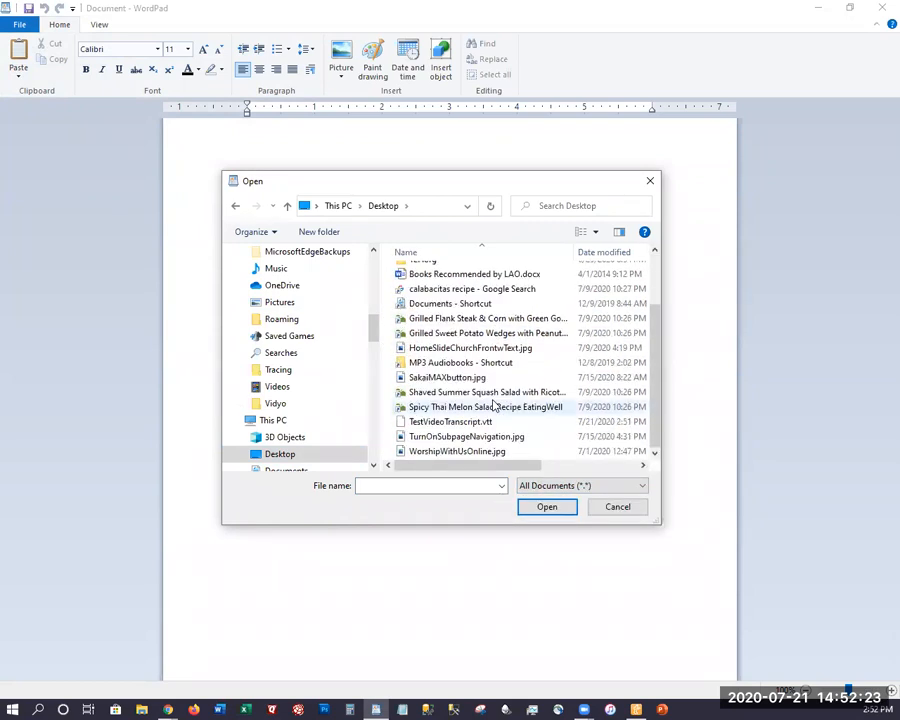
left_click(482, 422)
left_click(539, 508)
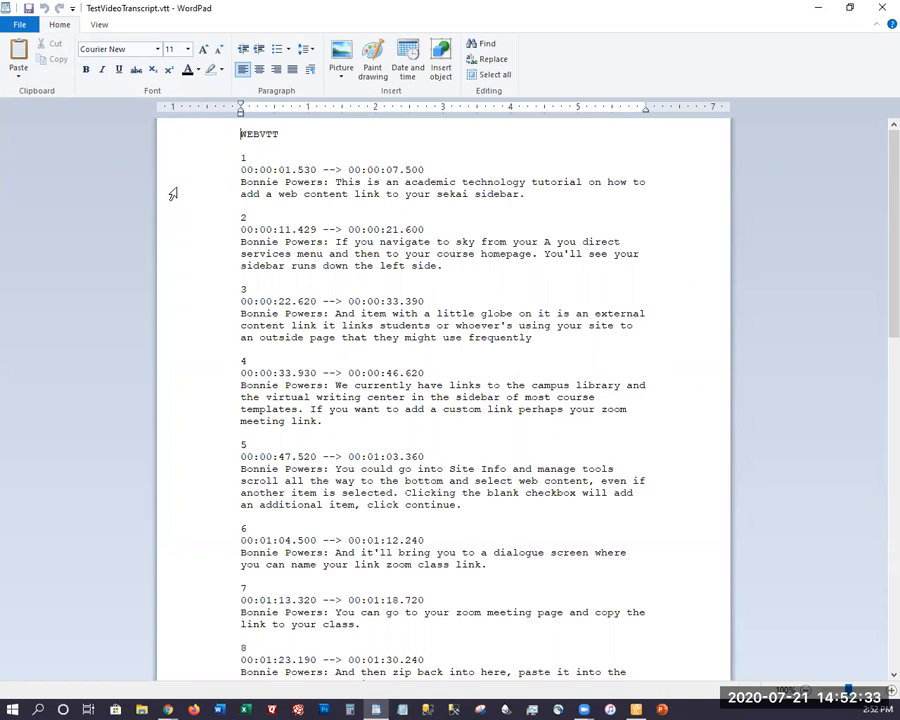
Examine how the transcript pairs each numbered caption with its time range and spoken text
left_click(230, 176)
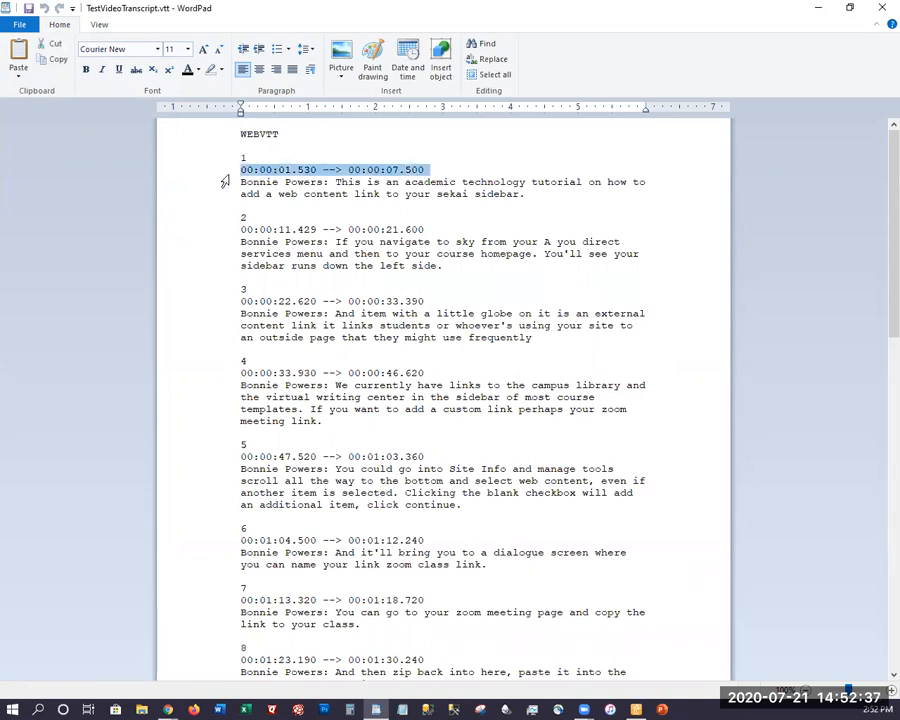
left_click(225, 194)
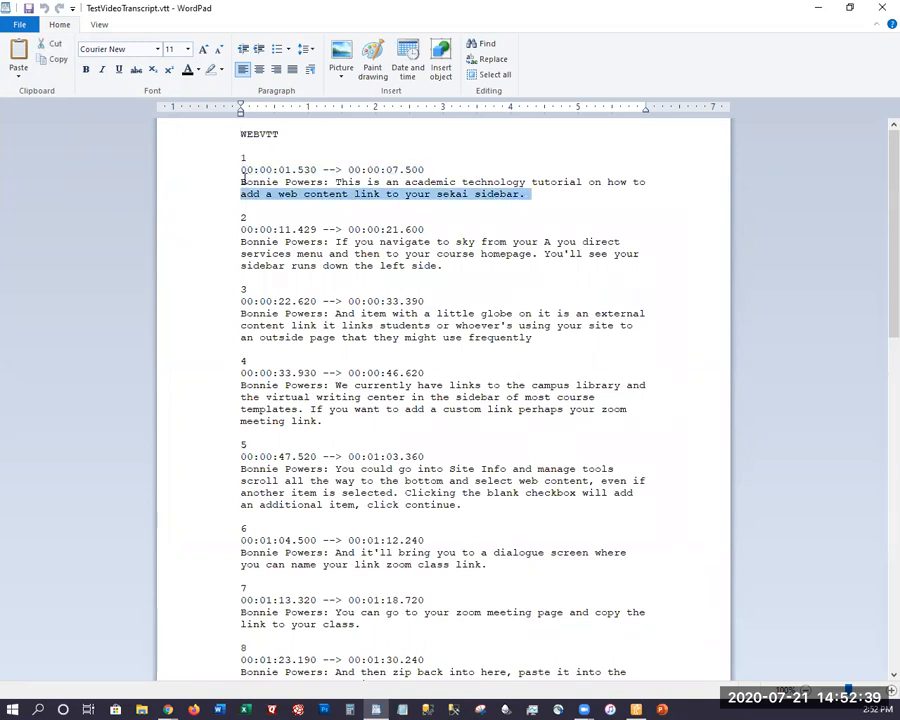
left_click(250, 177)
left_click(230, 219)
left_click(281, 230)
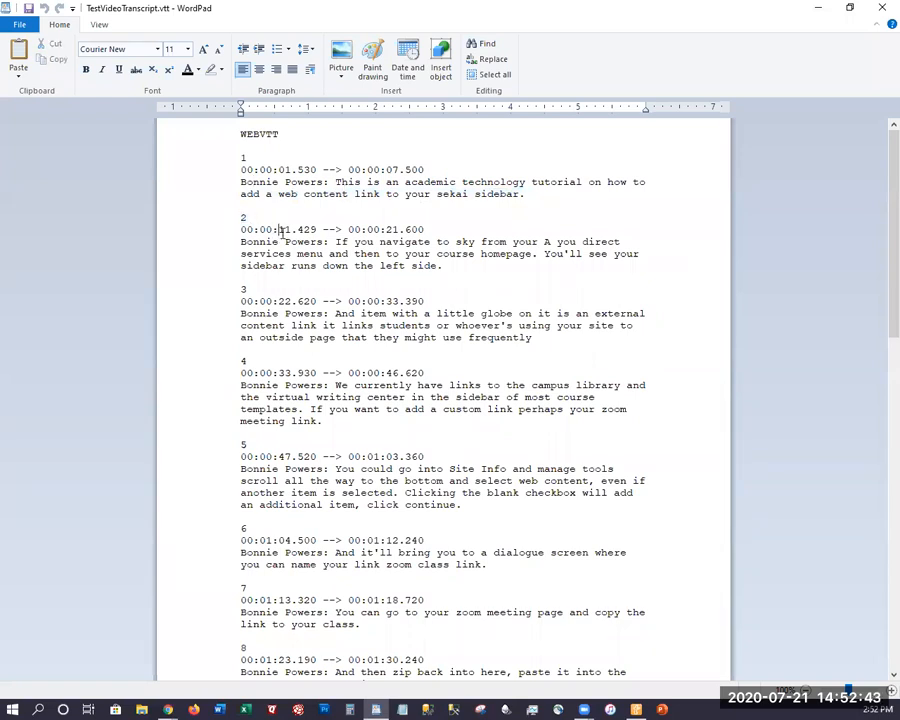
left_click(218, 253)
left_click(221, 244)
left_click(222, 265)
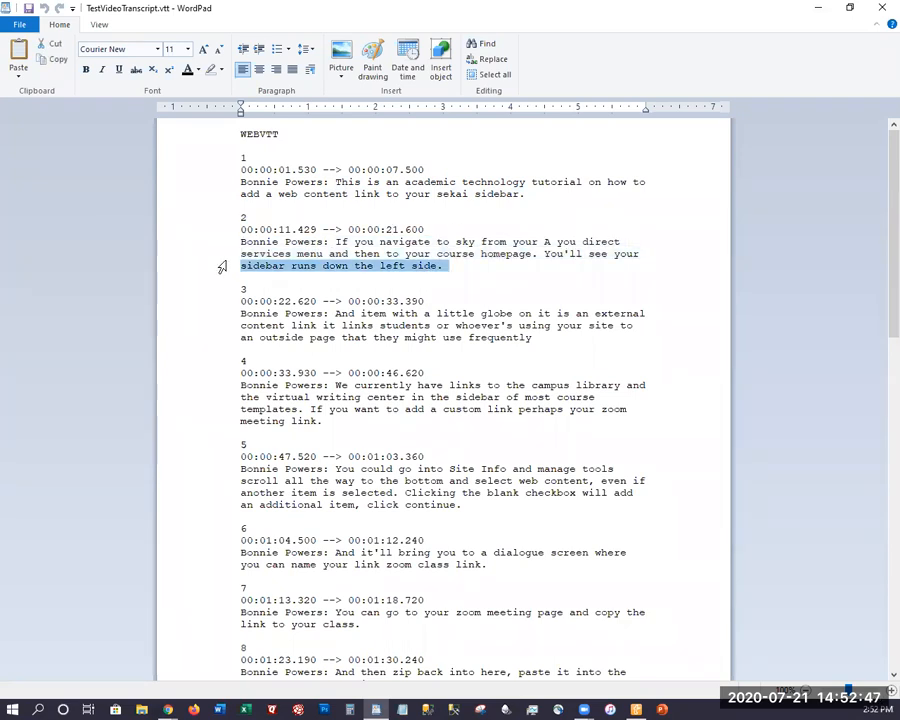
scroll(225, 319, "down", 1)
scroll(225, 319, "down", 5)
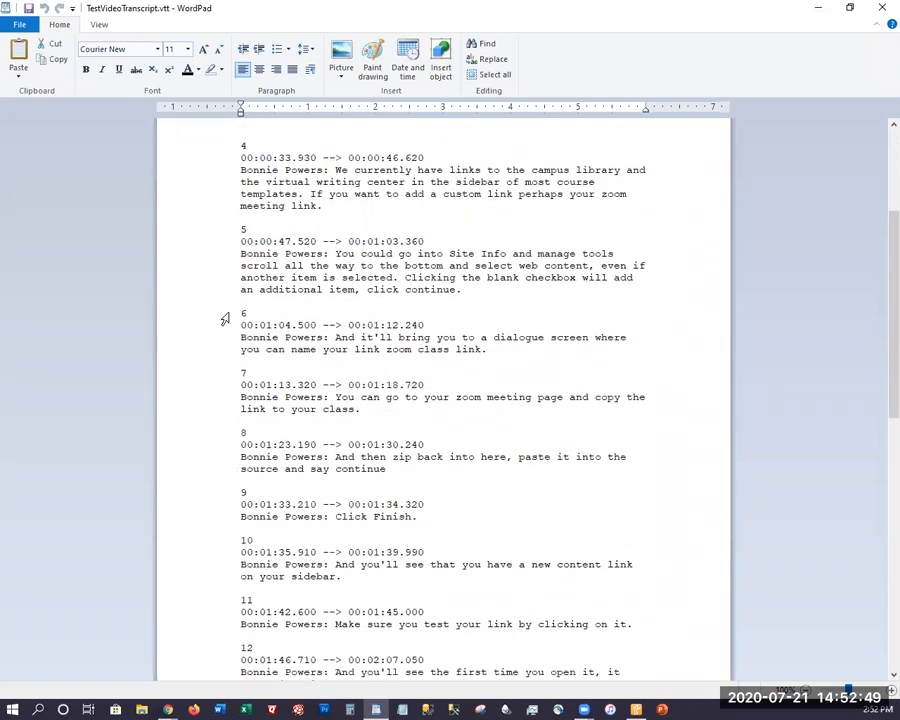
scroll(225, 319, "down", 4)
scroll(224, 320, "down", 3)
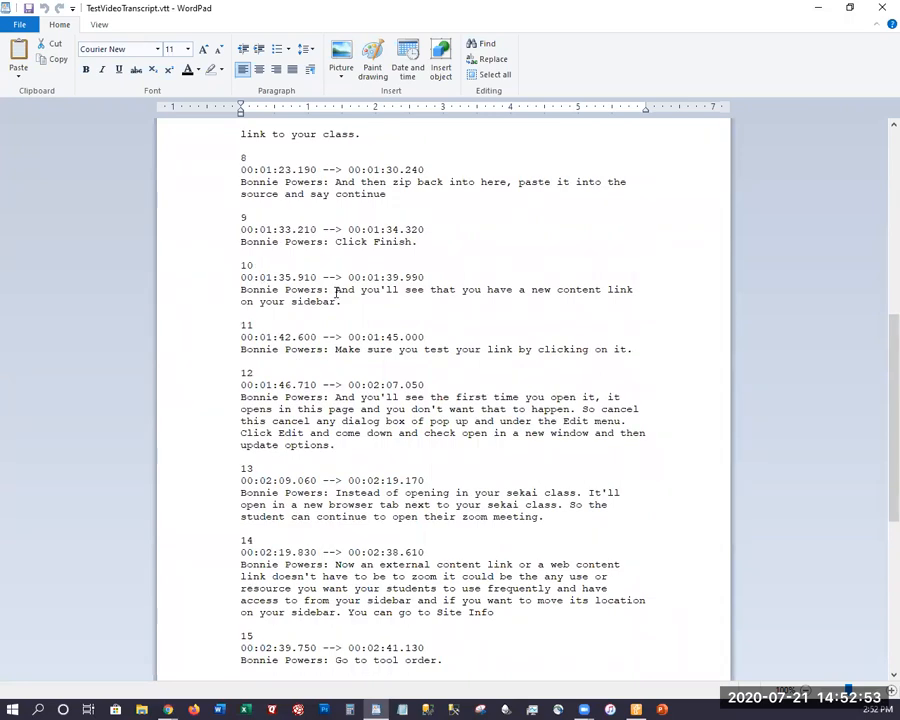
Delete the speaker's name prefix from captions 10, 9 and 8 of the transcript
left_click_drag(336, 290, 240, 288)
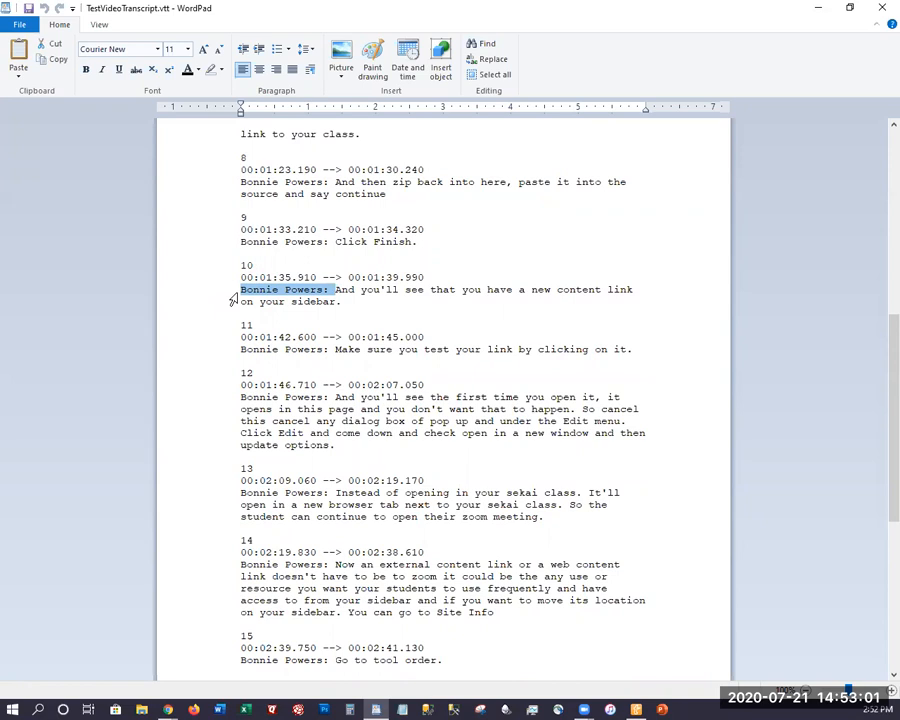
key("Delete")
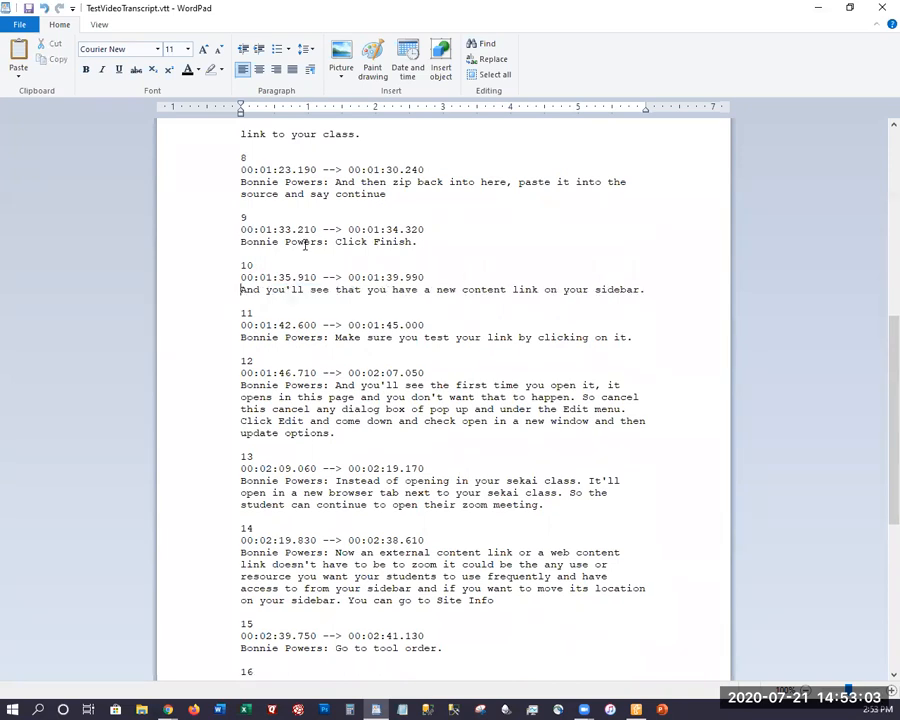
left_click_drag(337, 240, 234, 241)
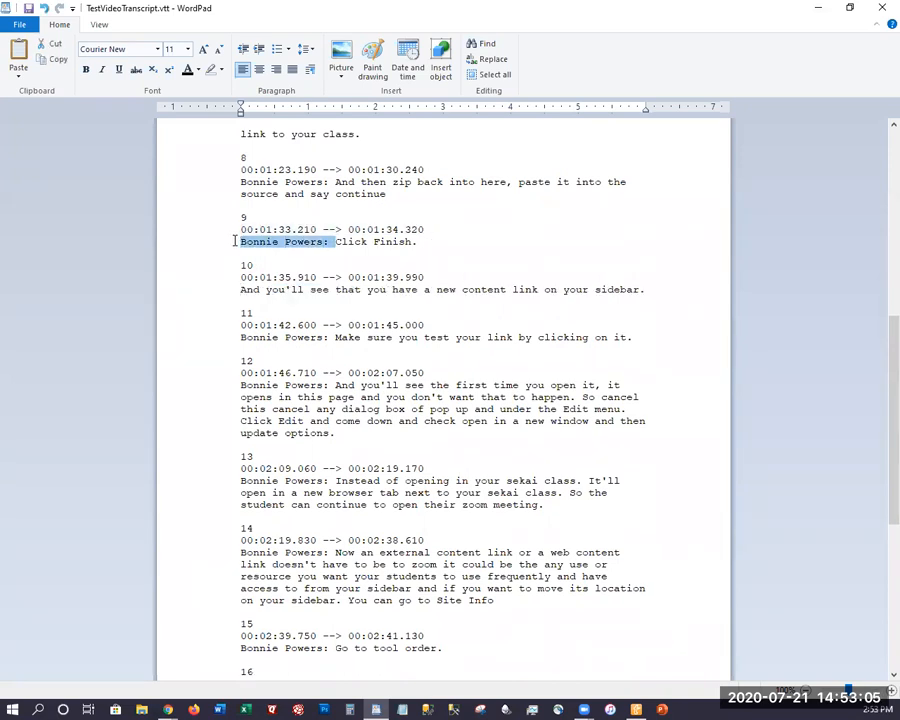
key("Delete")
left_click_drag(334, 182, 249, 184)
key("Delete")
Look through the transcript to its end and close WordPad without saving the changes
scroll(250, 490, "down", 3)
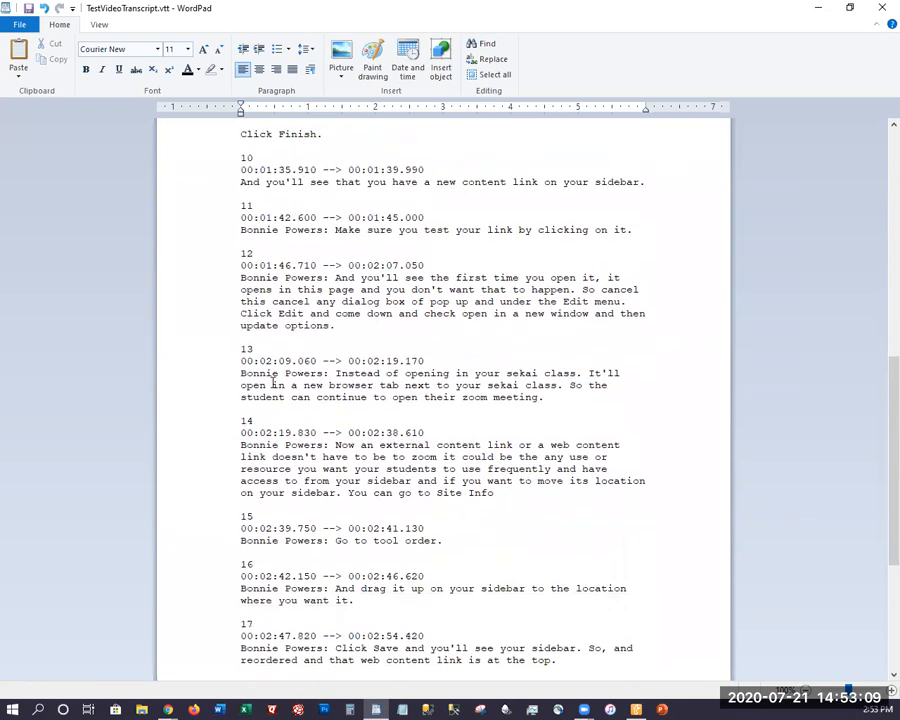
scroll(254, 500, "down", 8)
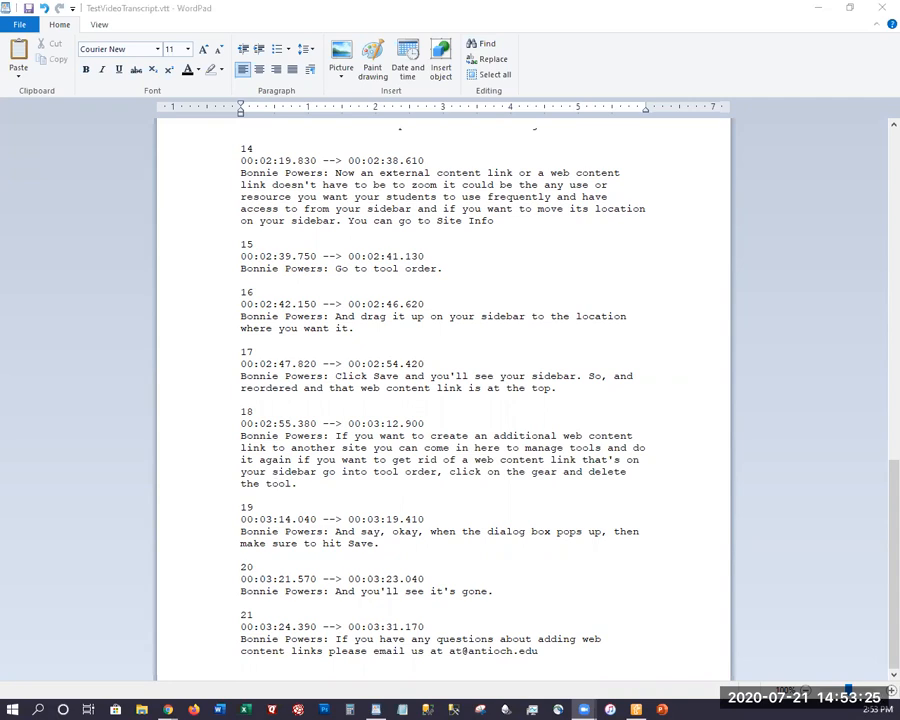
left_click(880, 10)
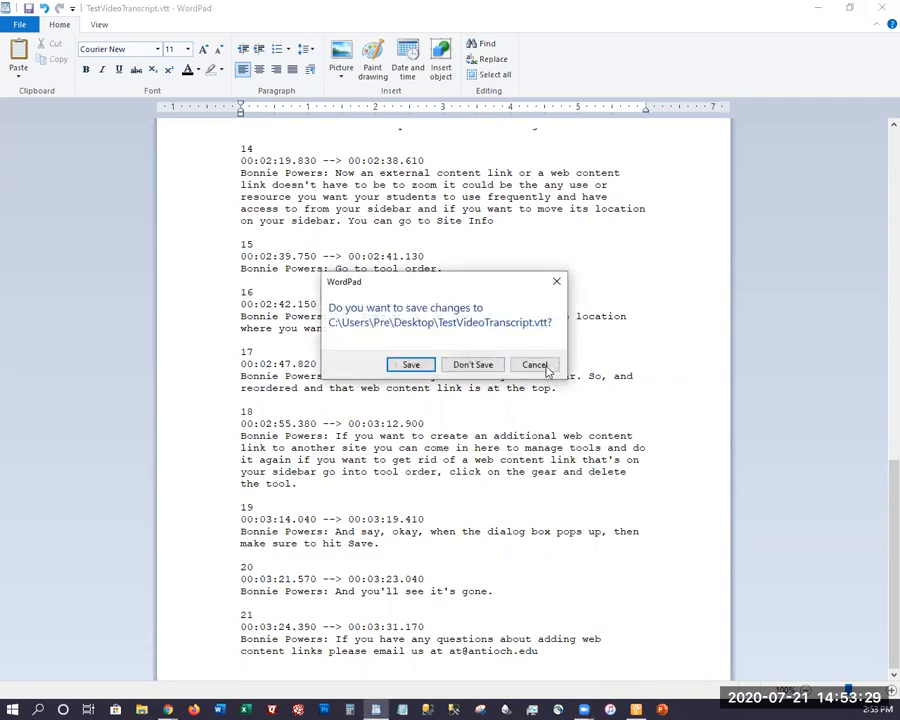
left_click(533, 363)
left_click(880, 10)
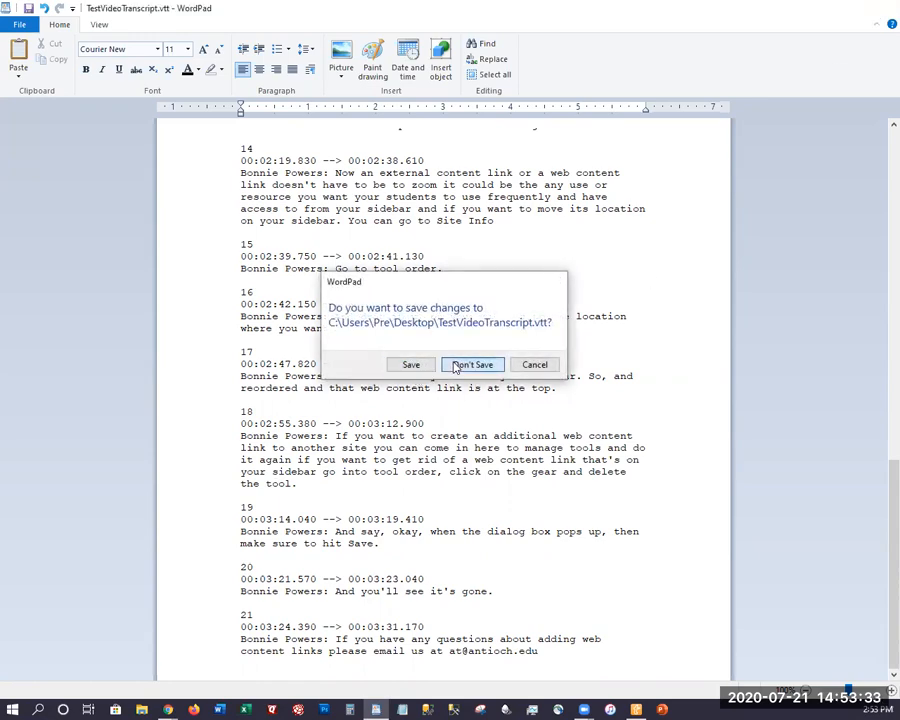
left_click(472, 364)
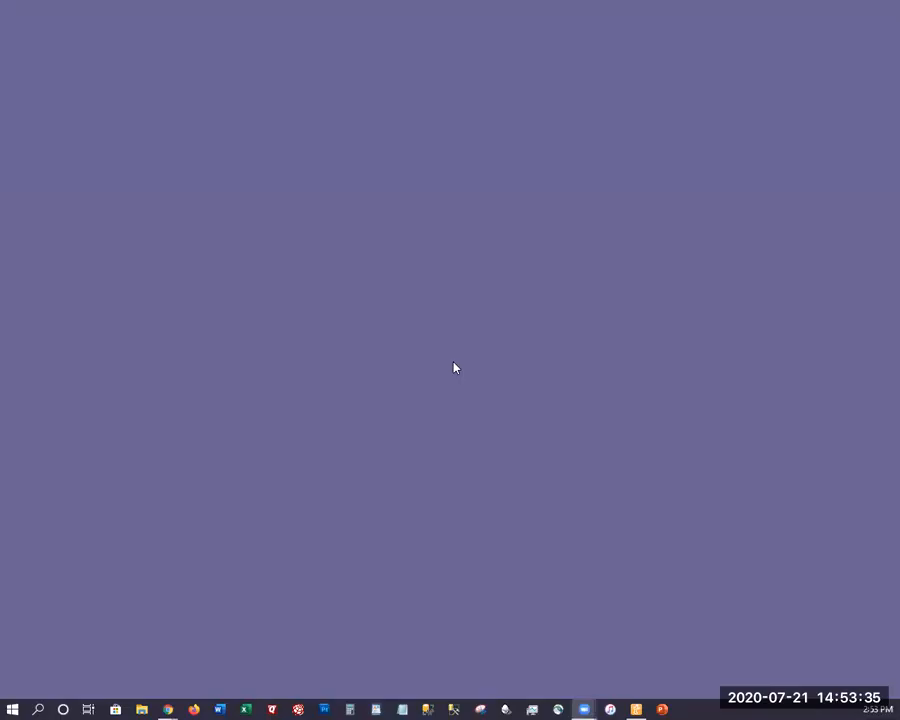